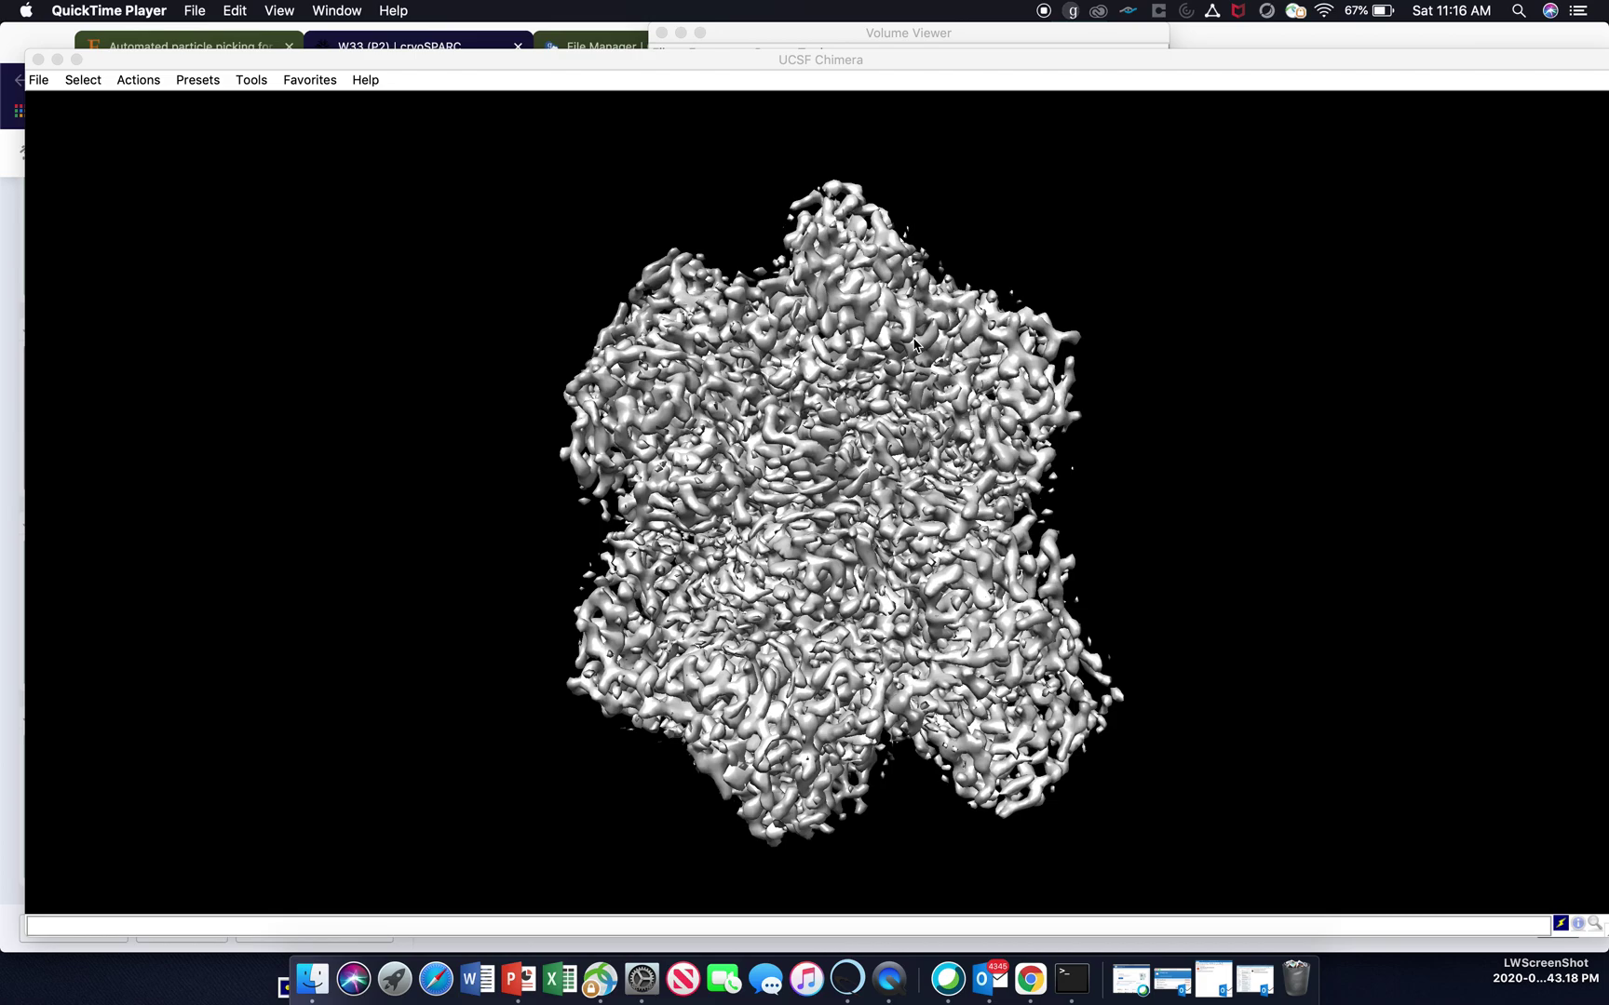
- Rotate the sharpened map cryosparc_P2_J1092_007_volume_map_sharp (1).mrc to view another side
{"action": "left_click_drag", "start_coordinate": [898, 343], "coordinate": [908, 287]}
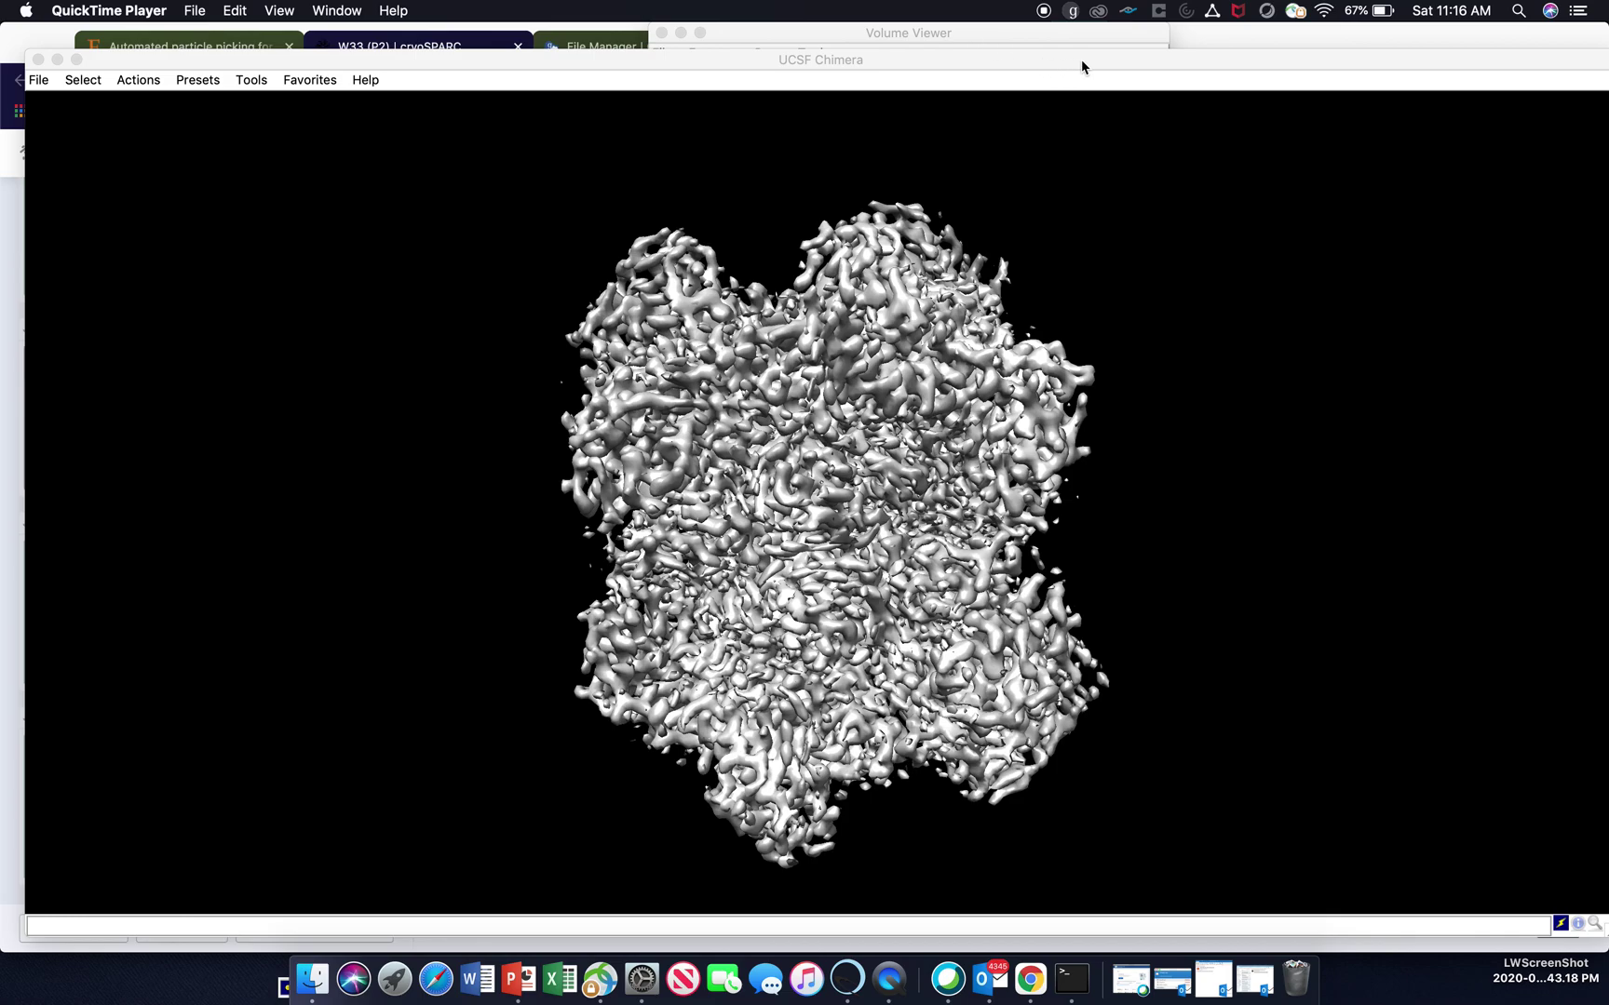
- Open Segment Map for the sharpened map and show its options: 4 smoothing steps, step size 1
{"action": "left_click", "coordinate": [1083, 33]}
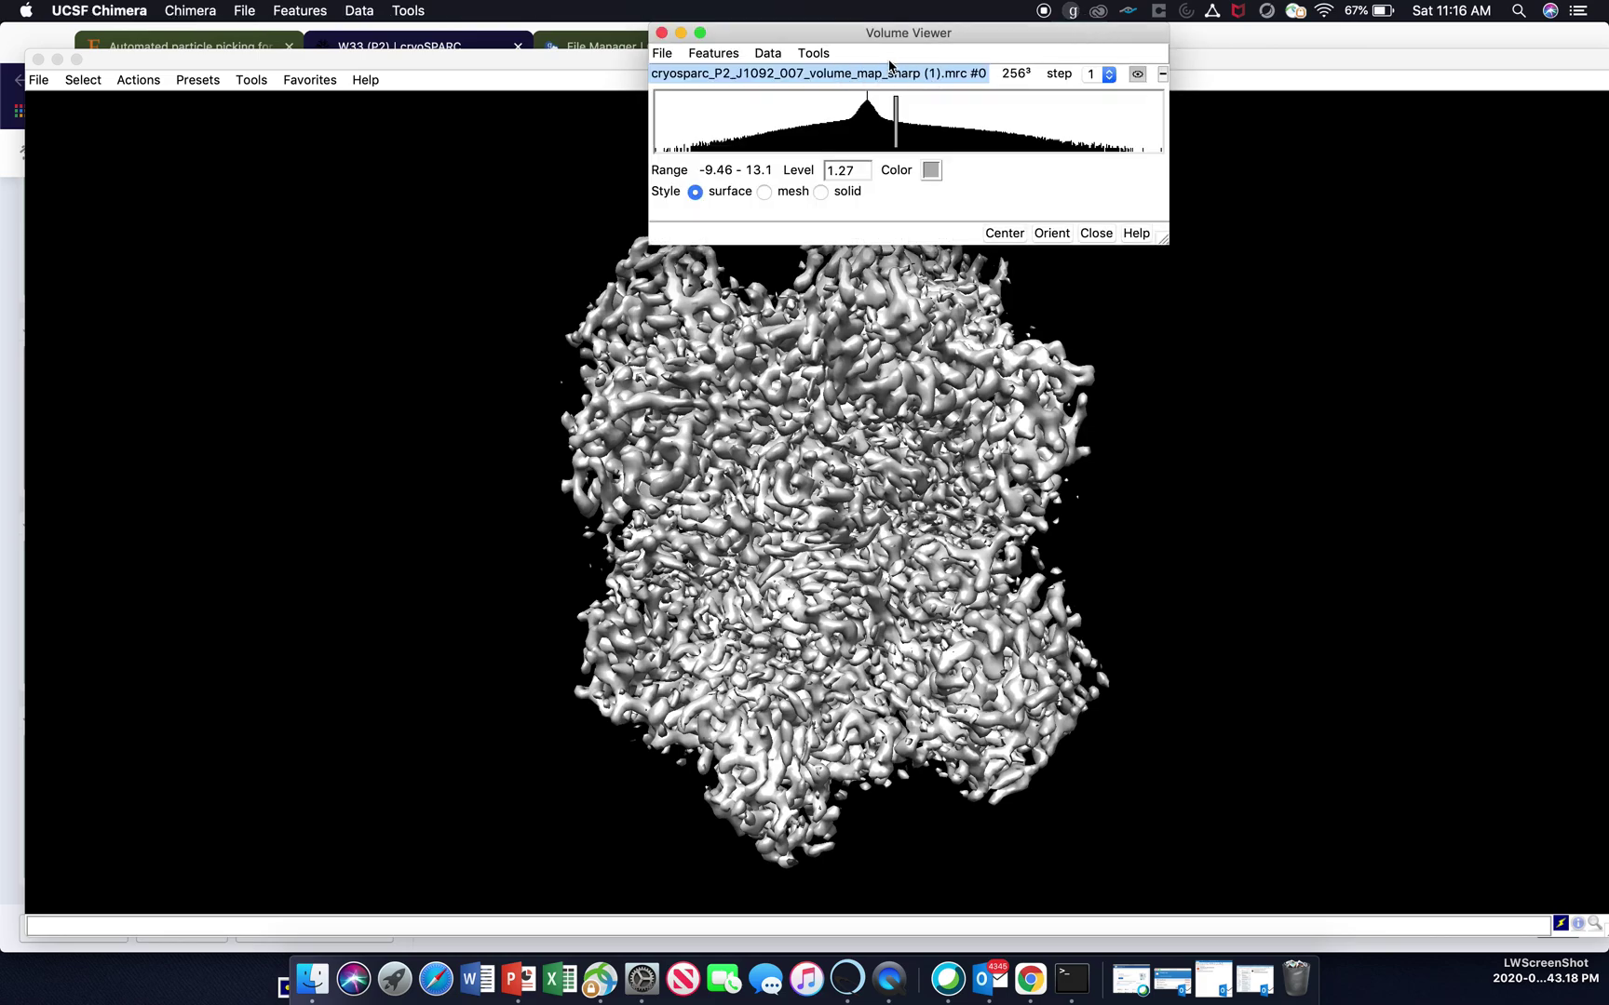
{"action": "left_click", "coordinate": [813, 53]}
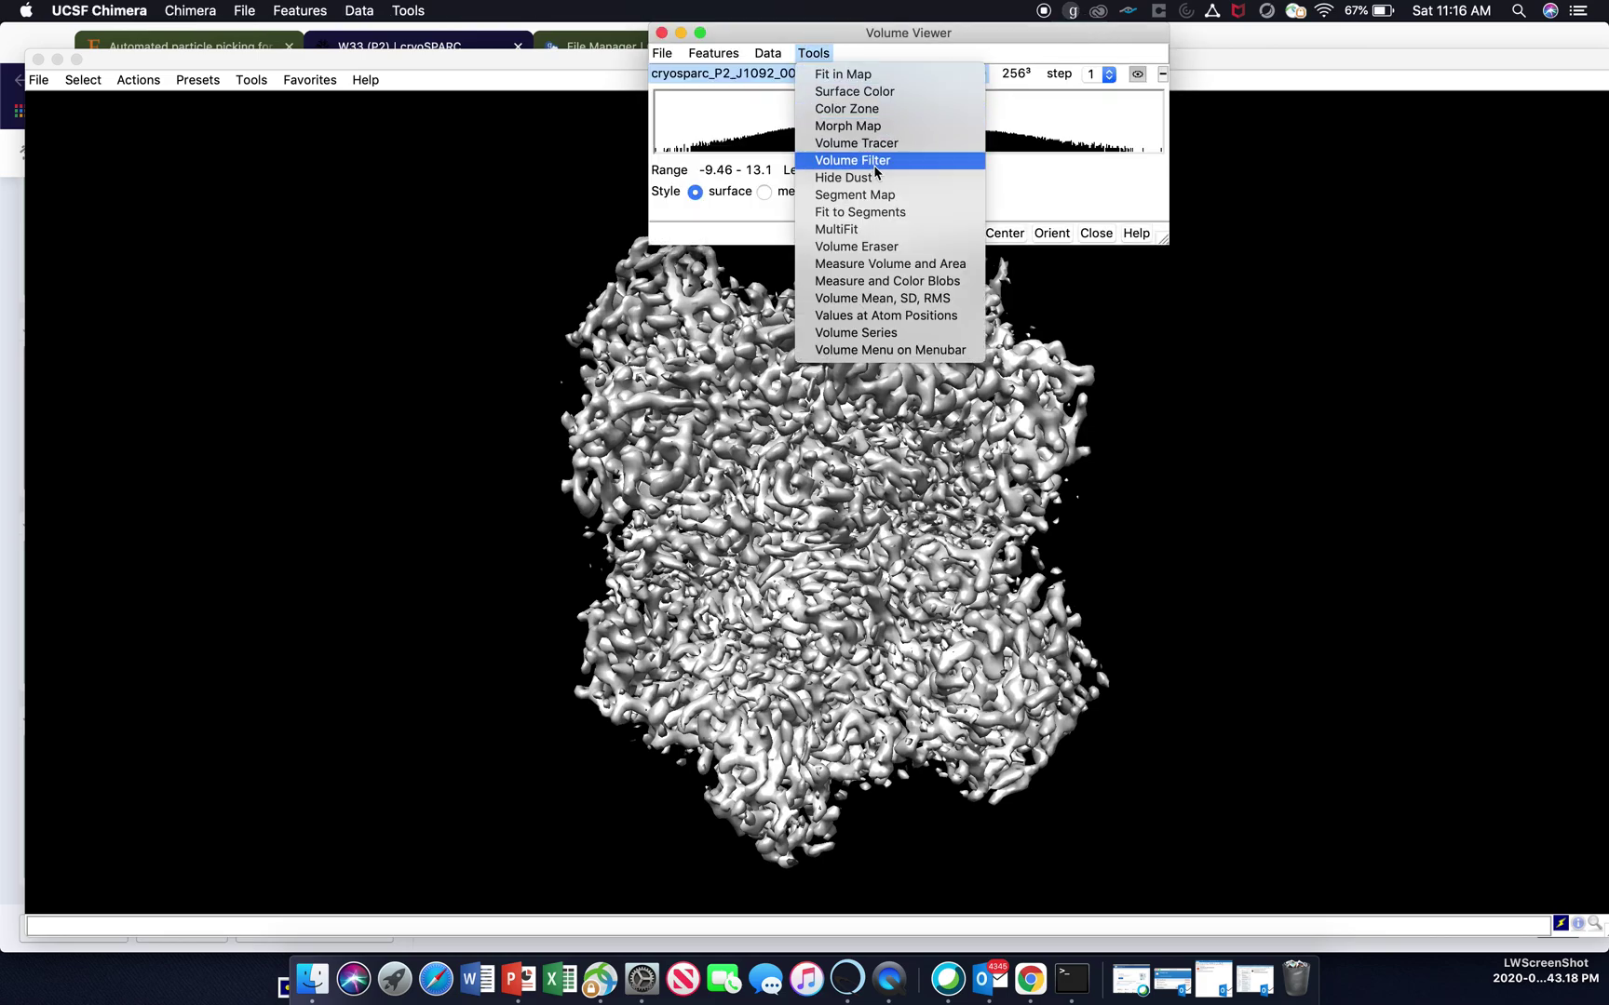
{"action": "left_click", "coordinate": [854, 194]}
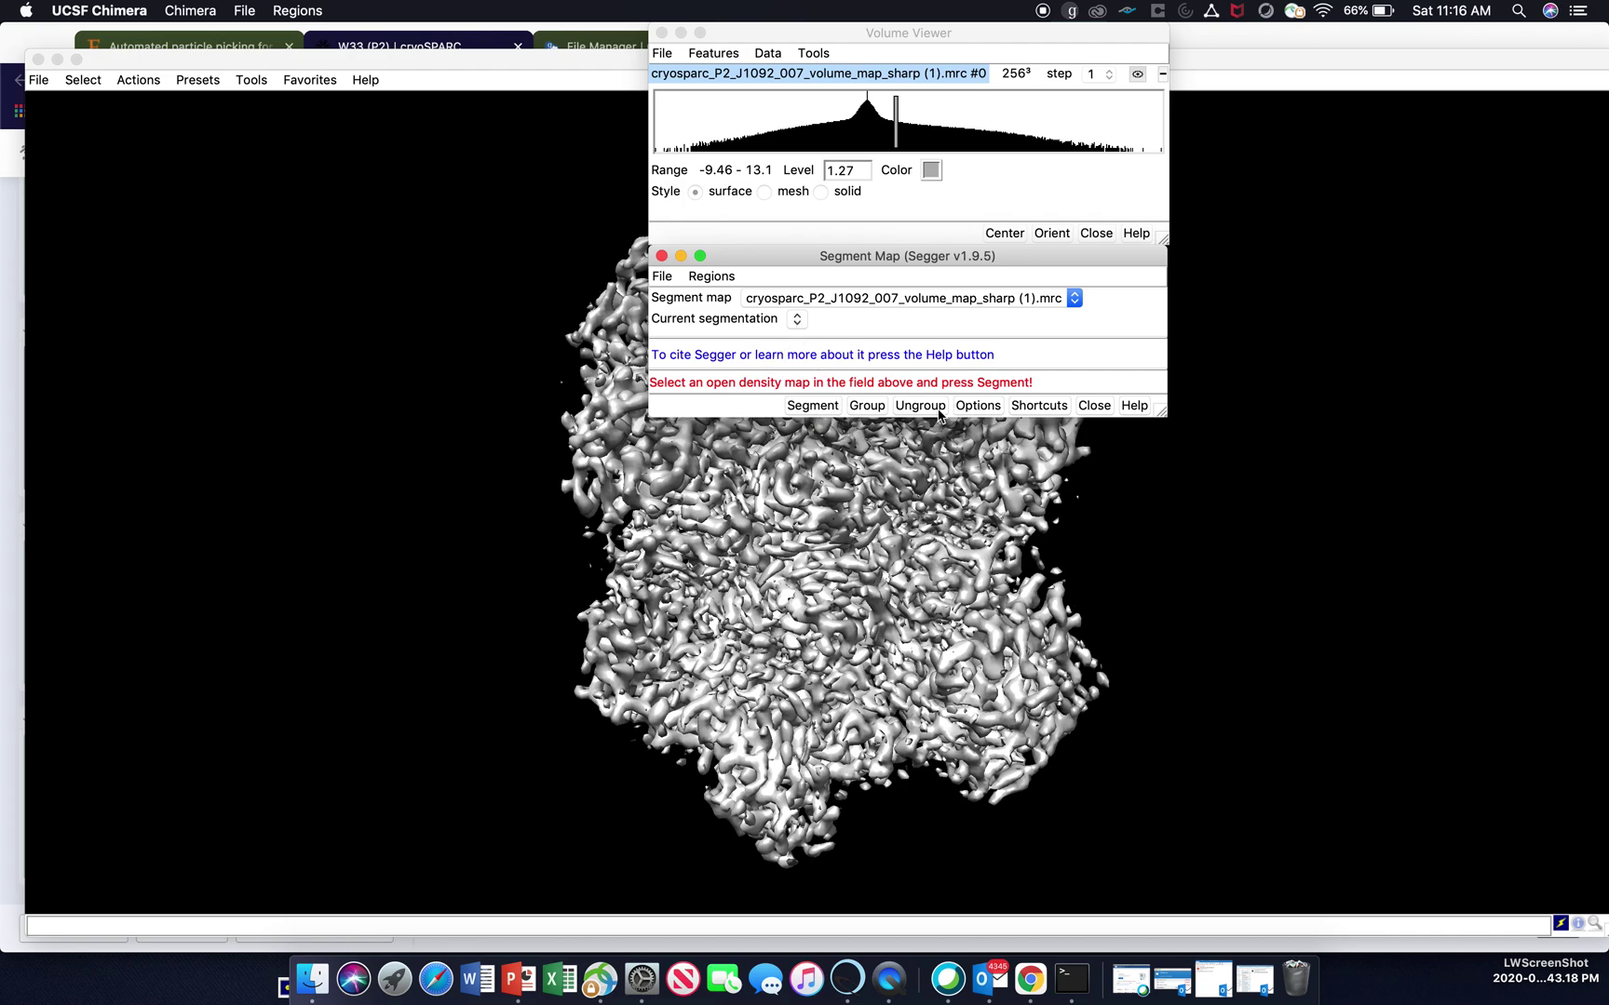
{"action": "left_click", "coordinate": [977, 405]}
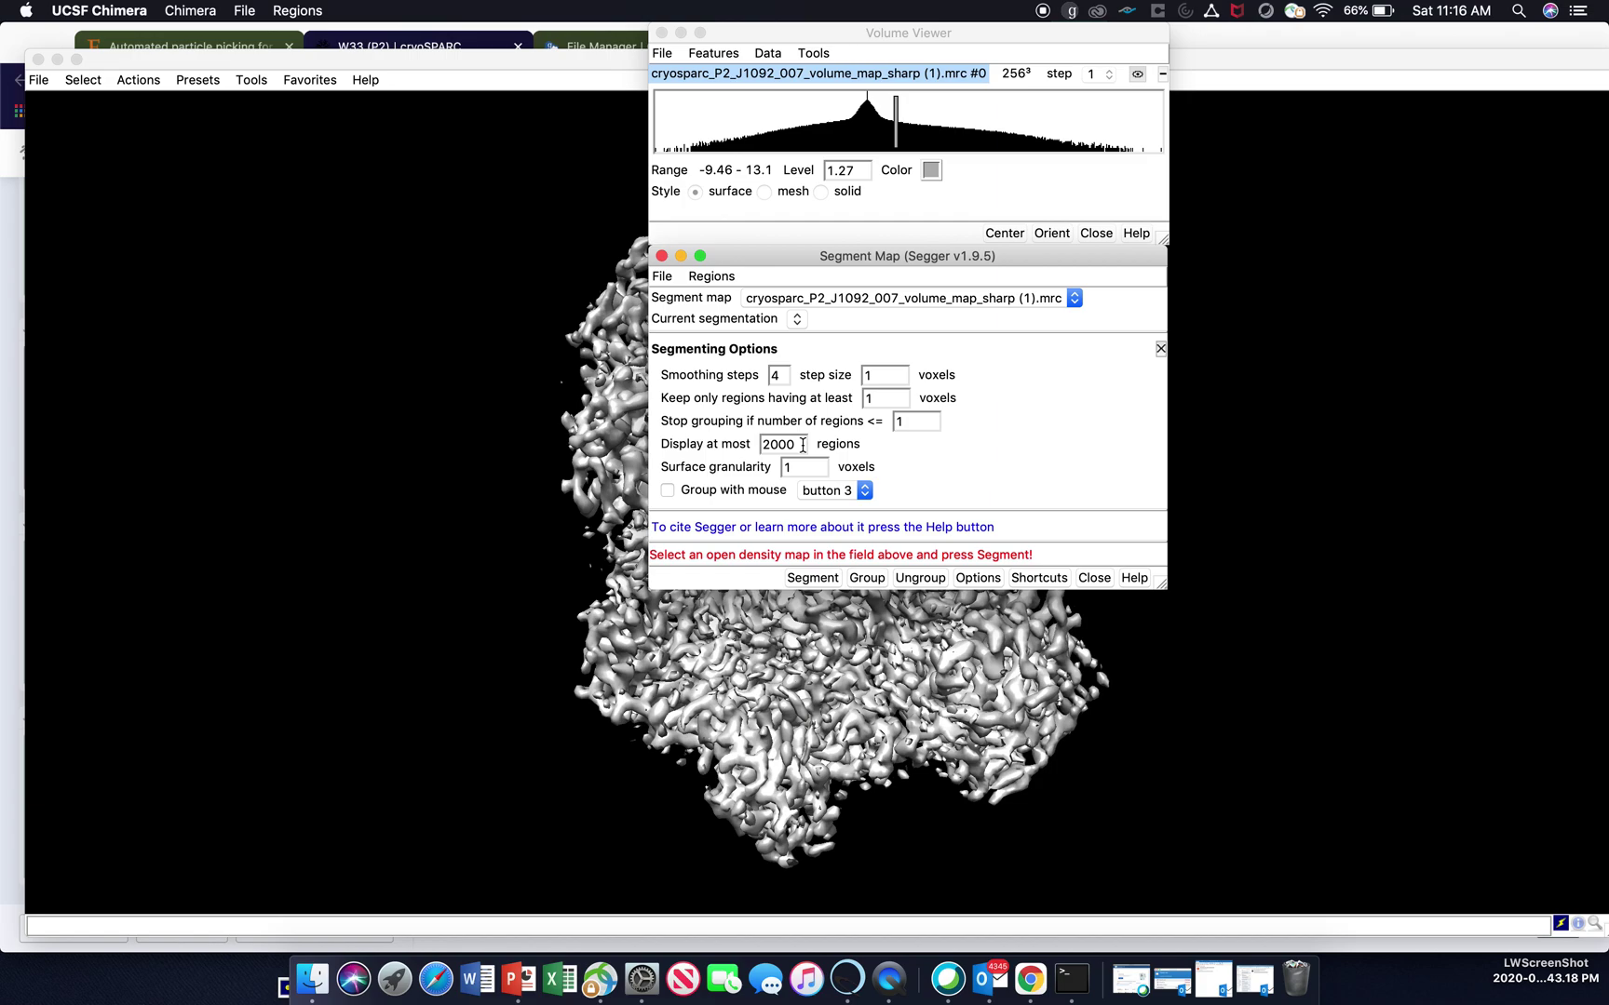
- Run the segmentation, then rotate and tilt the coloured map to inspect its side and top
{"action": "left_click", "coordinate": [813, 578]}
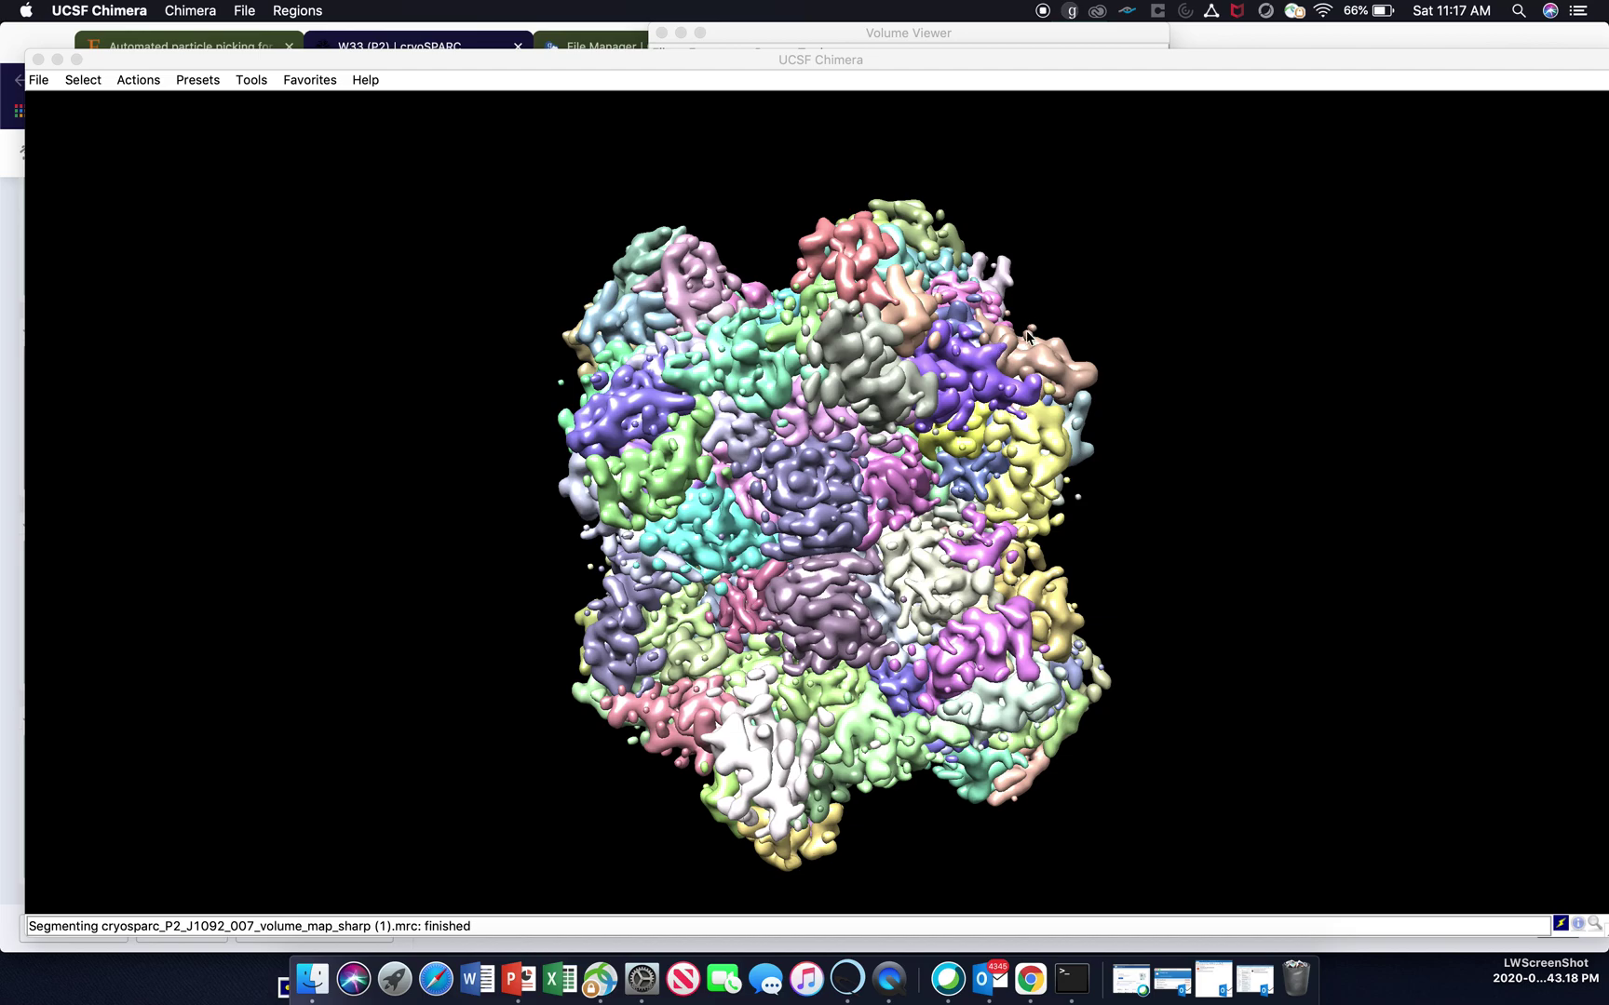
{"action": "left_click", "coordinate": [938, 409]}
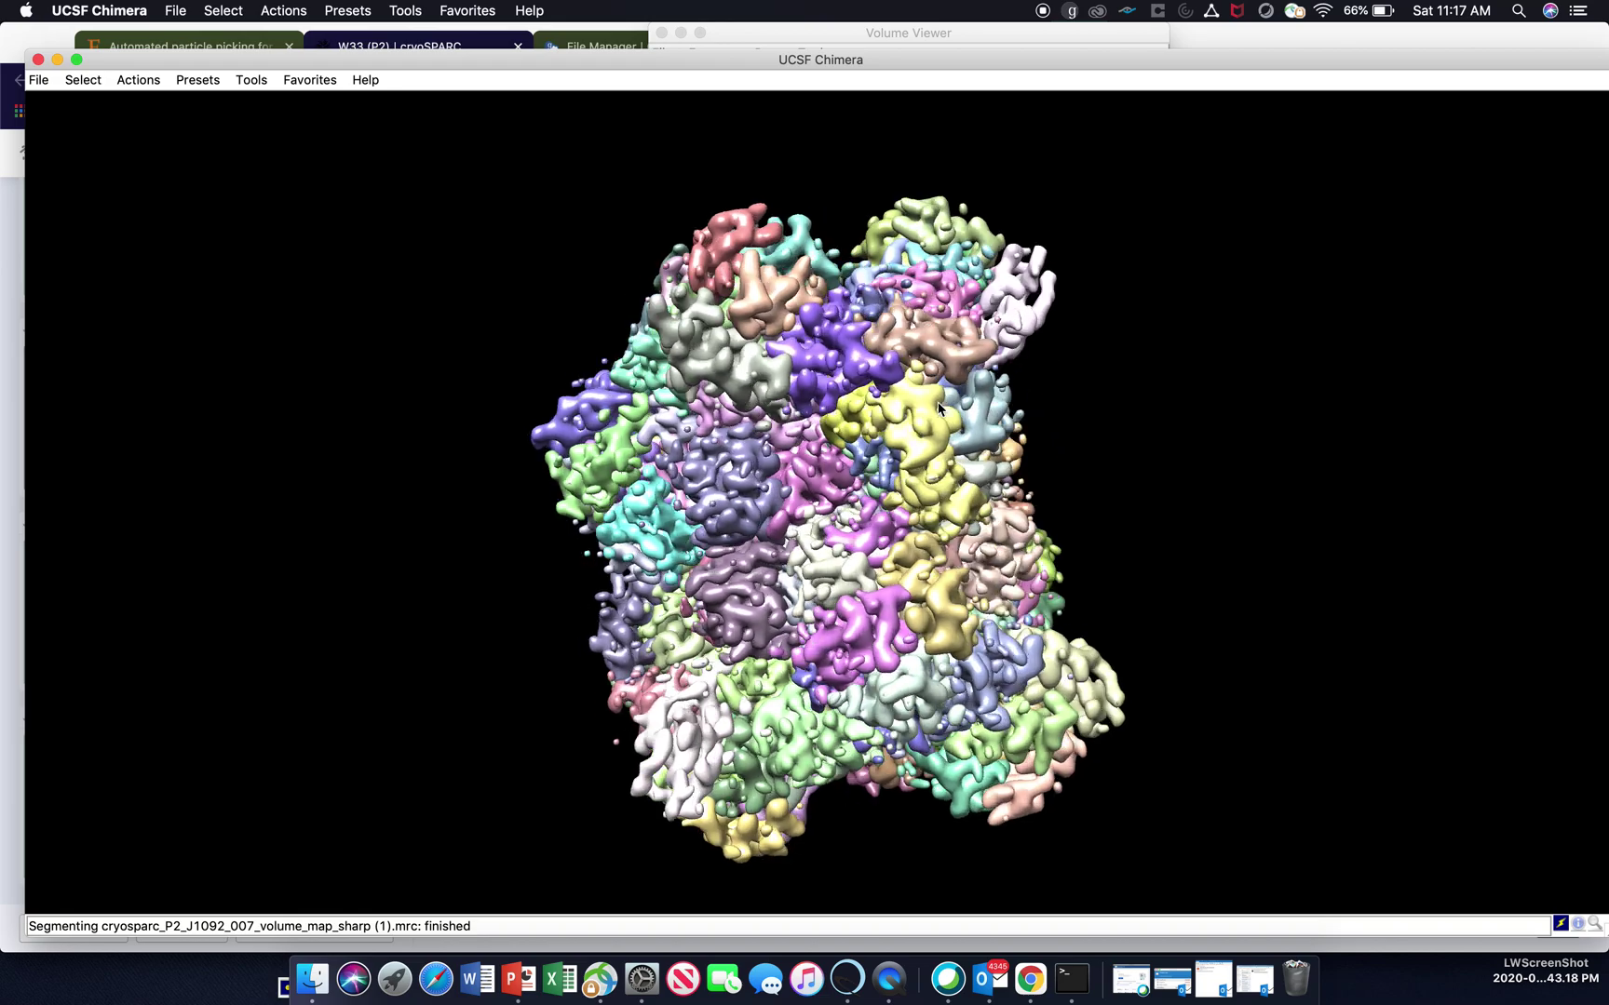
{"action": "left_click_drag", "start_coordinate": [939, 409], "coordinate": [773, 283]}
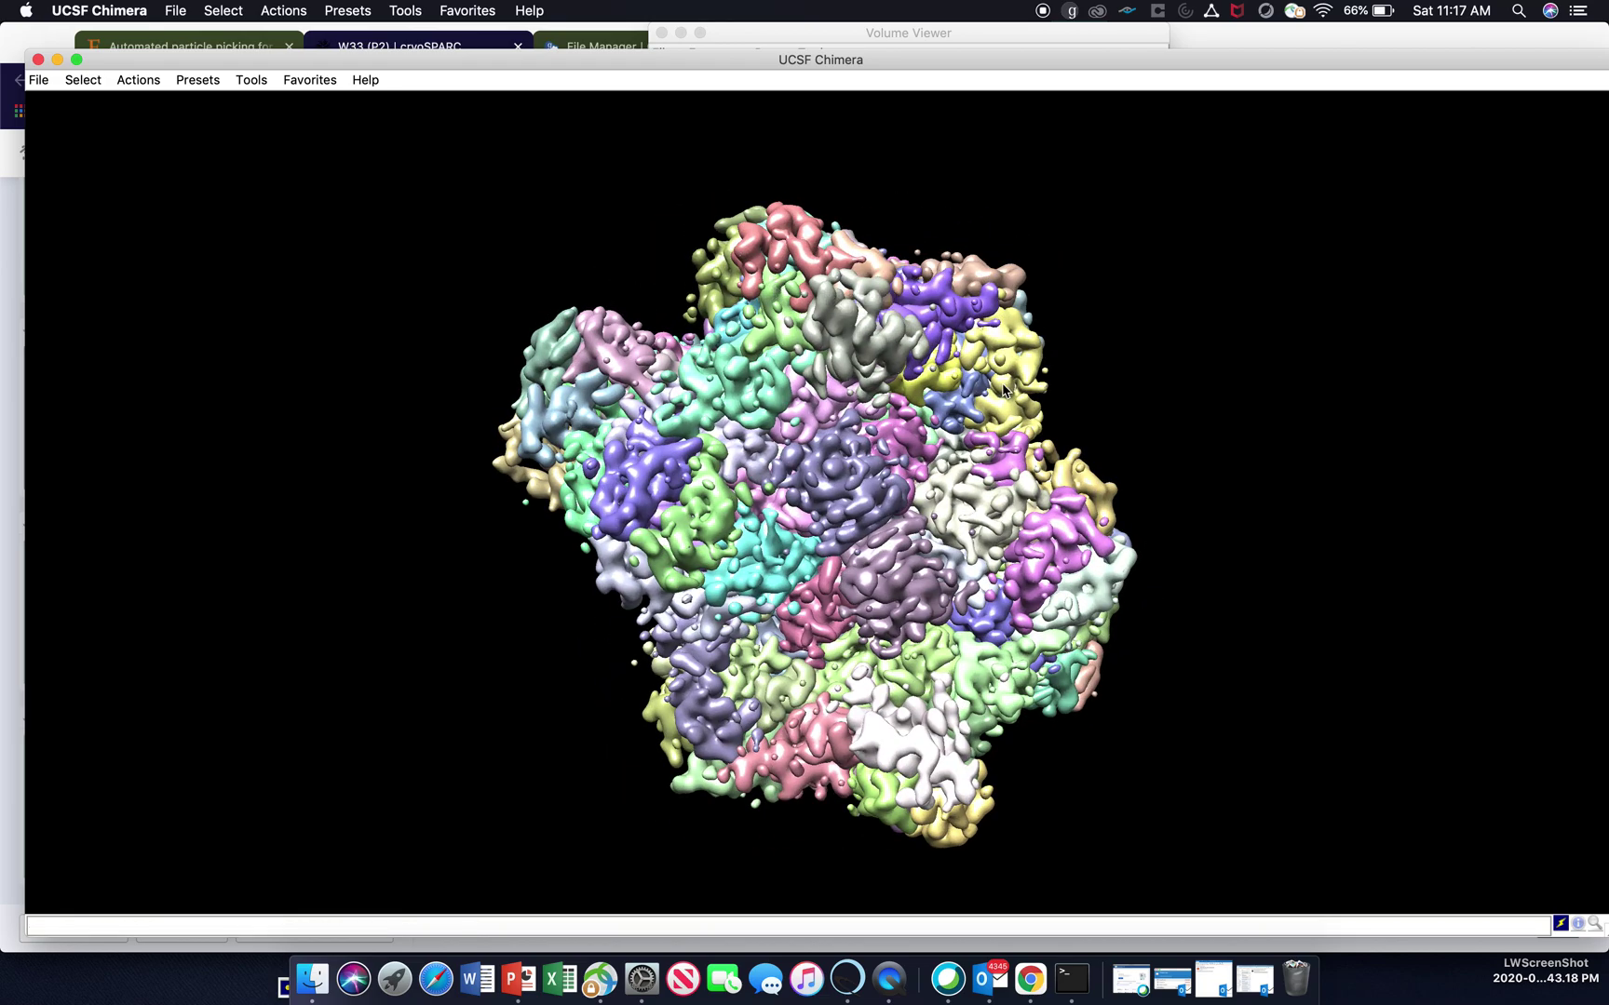
{"action": "left_click_drag", "start_coordinate": [1009, 390], "coordinate": [948, 307]}
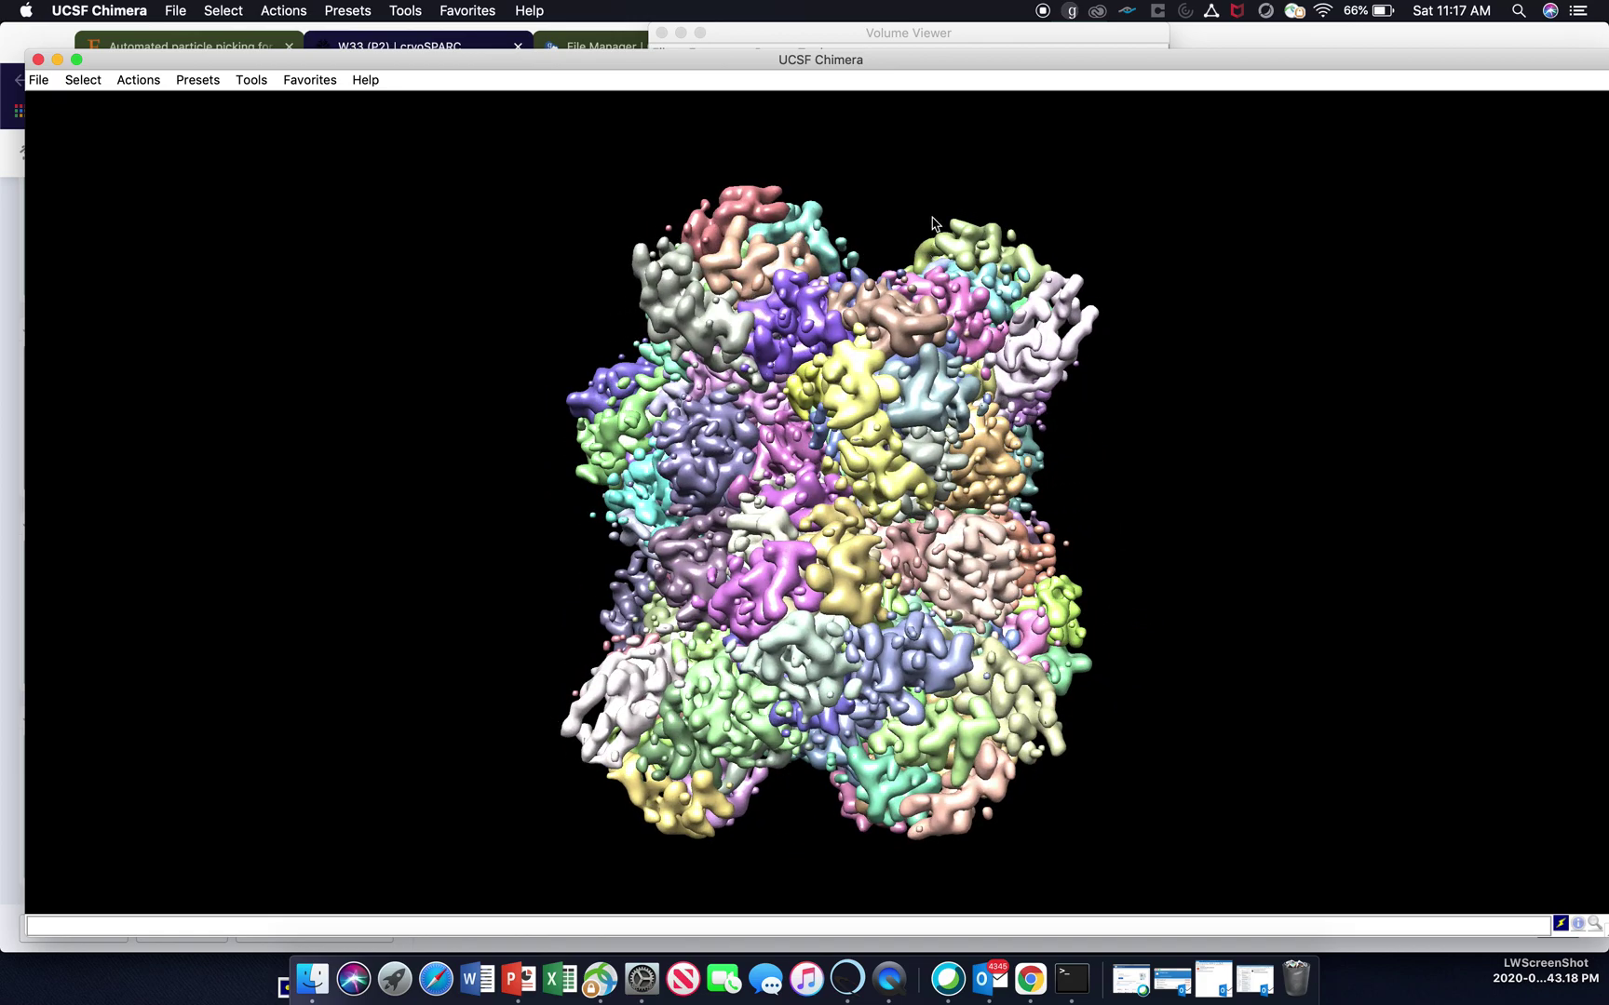
- Arrange the Chimera main window and Segment Map tool side by side
{"action": "left_click", "coordinate": [965, 37]}
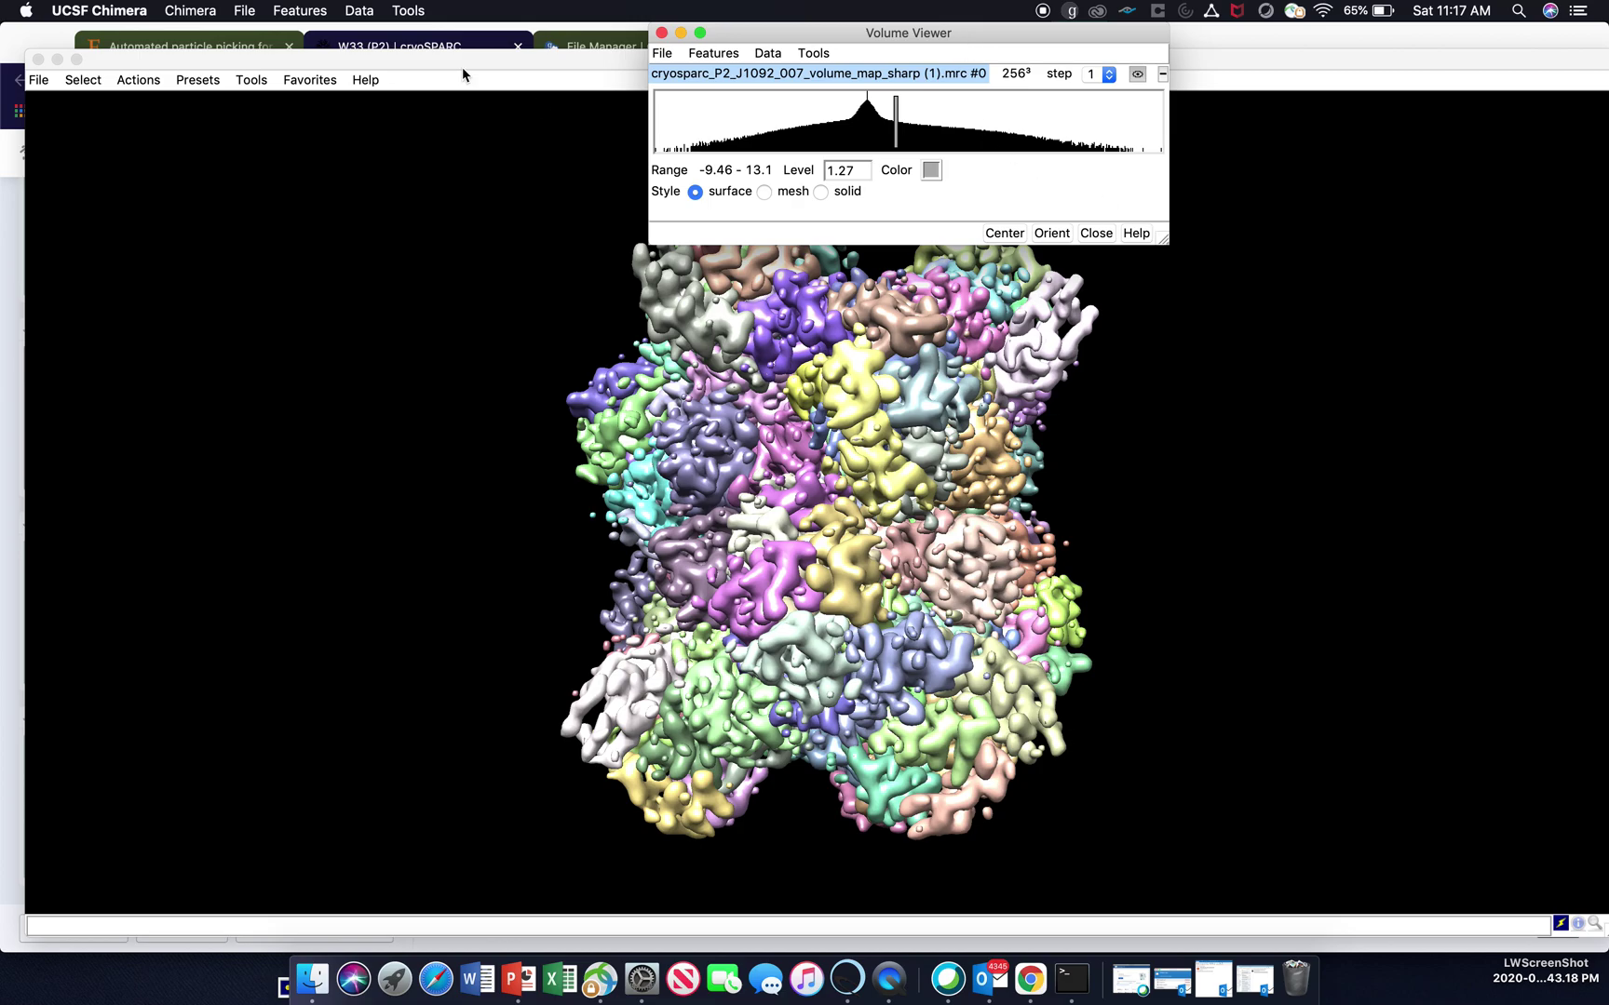
{"action": "left_click_drag", "start_coordinate": [461, 67], "coordinate": [276, 108]}
{"action": "key", "text": "ctrl+Up"}
{"action": "left_click", "coordinate": [662, 259]}
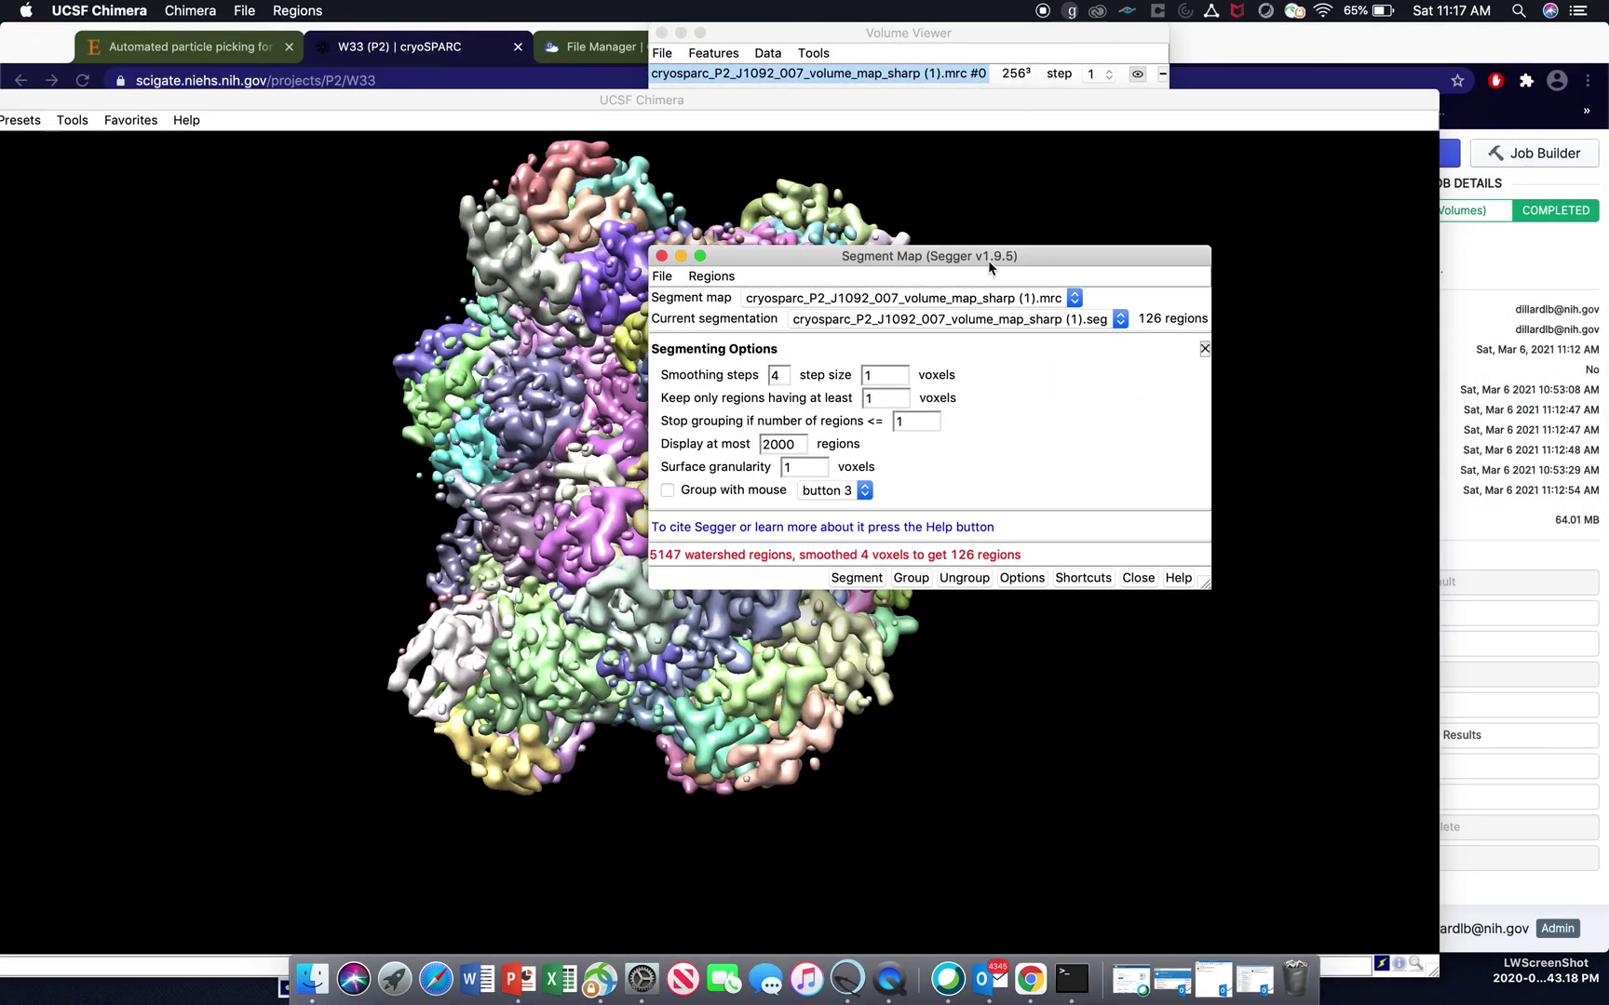
{"action": "left_click_drag", "start_coordinate": [988, 260], "coordinate": [1261, 168]}
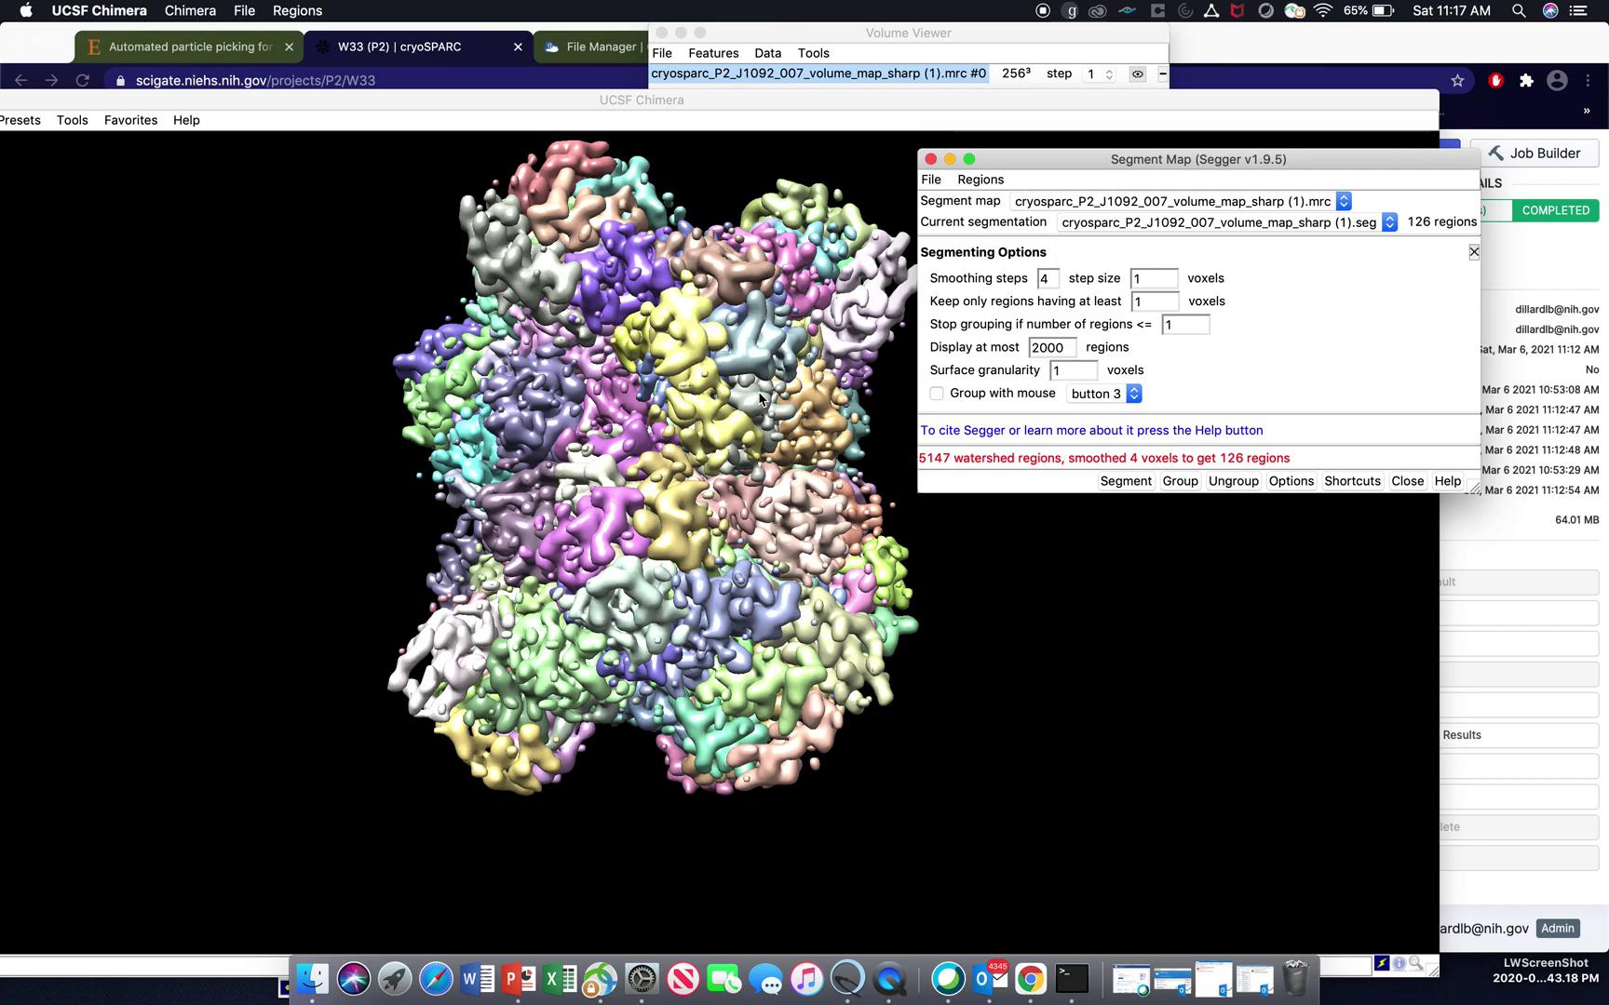
- Group the 126 segmented regions into 78 or fewer larger regions
{"action": "left_click", "coordinate": [1186, 495]}
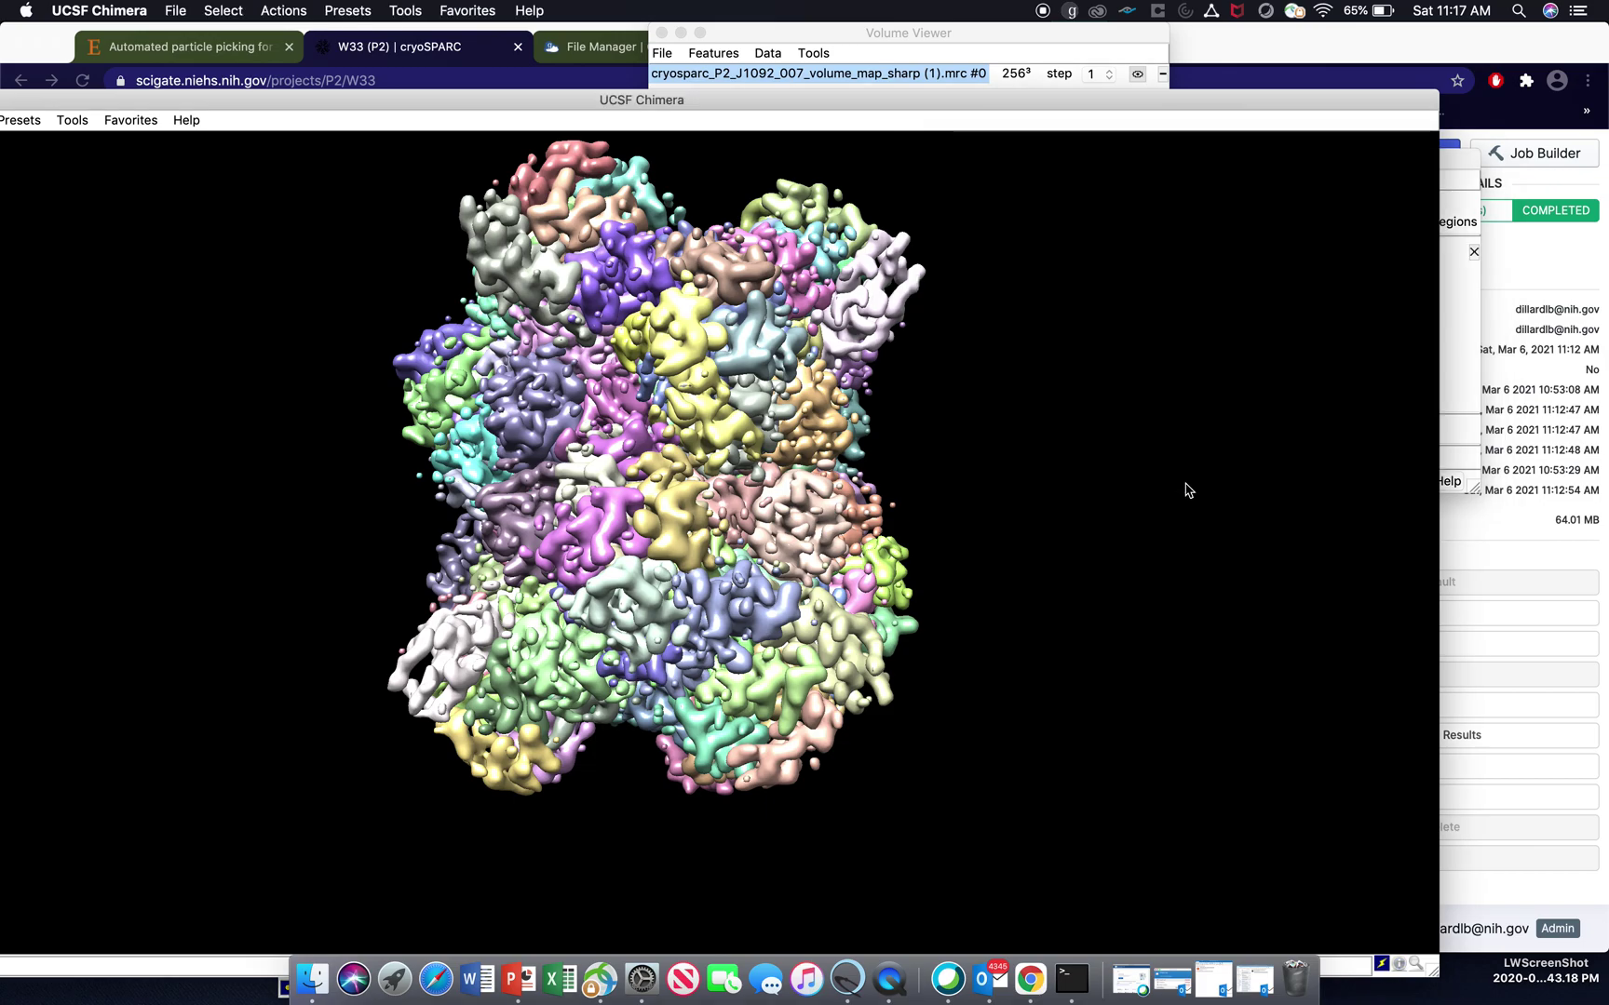
{"action": "left_click", "coordinate": [678, 307]}
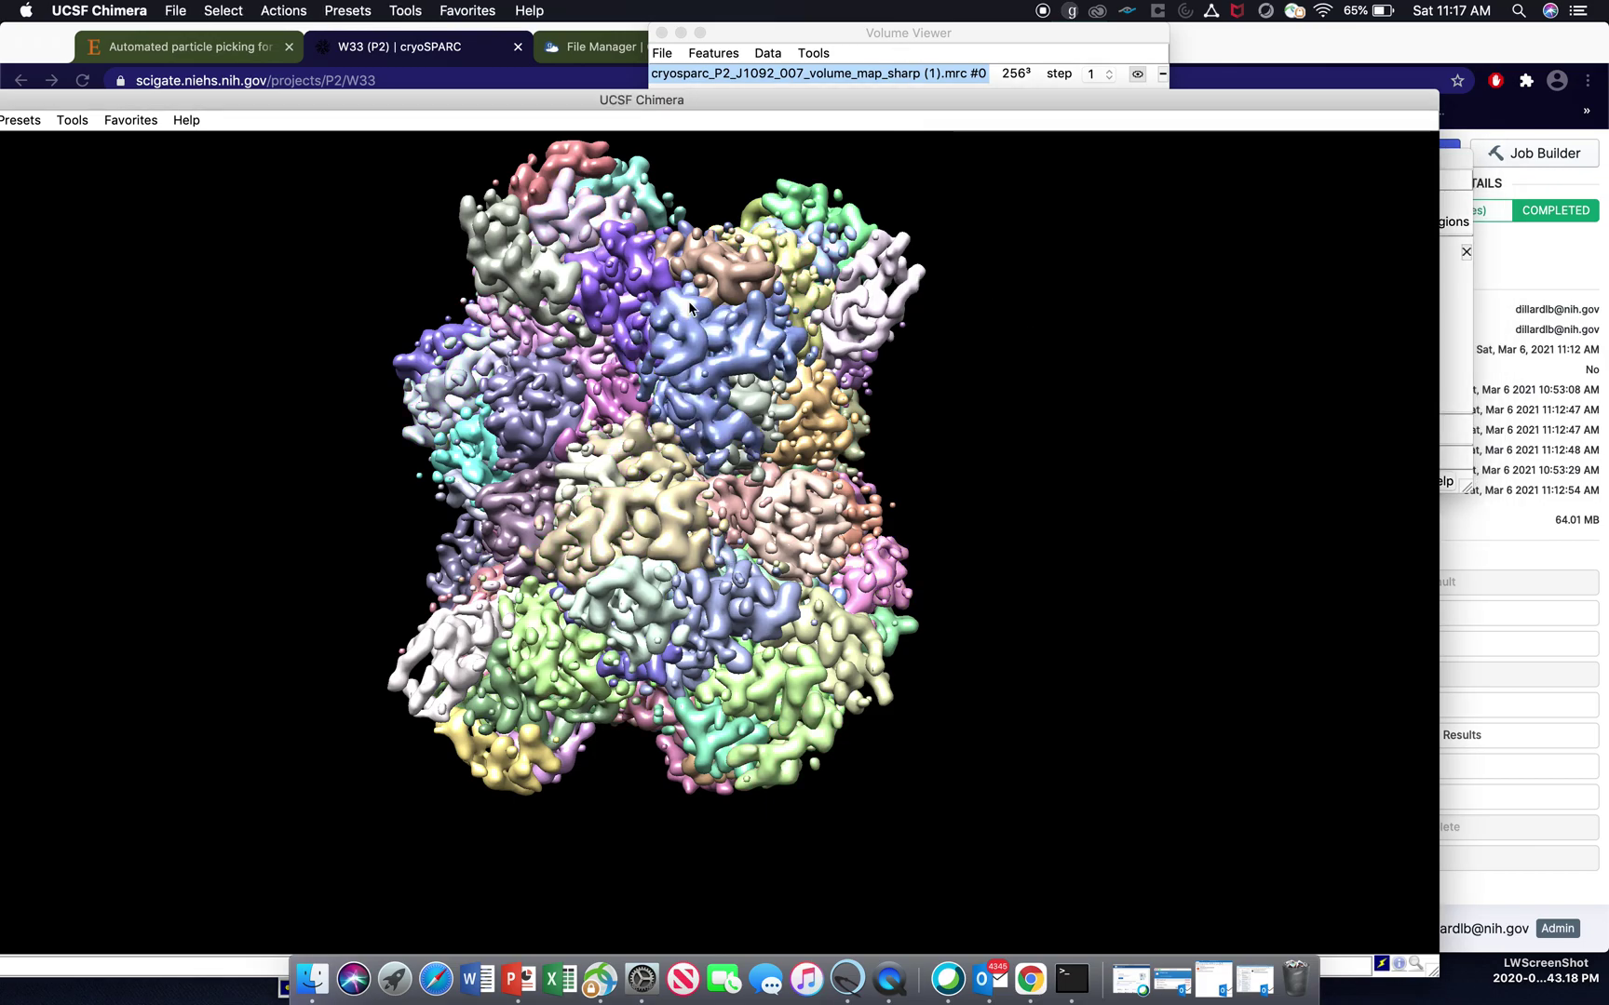
{"action": "left_click", "coordinate": [898, 49]}
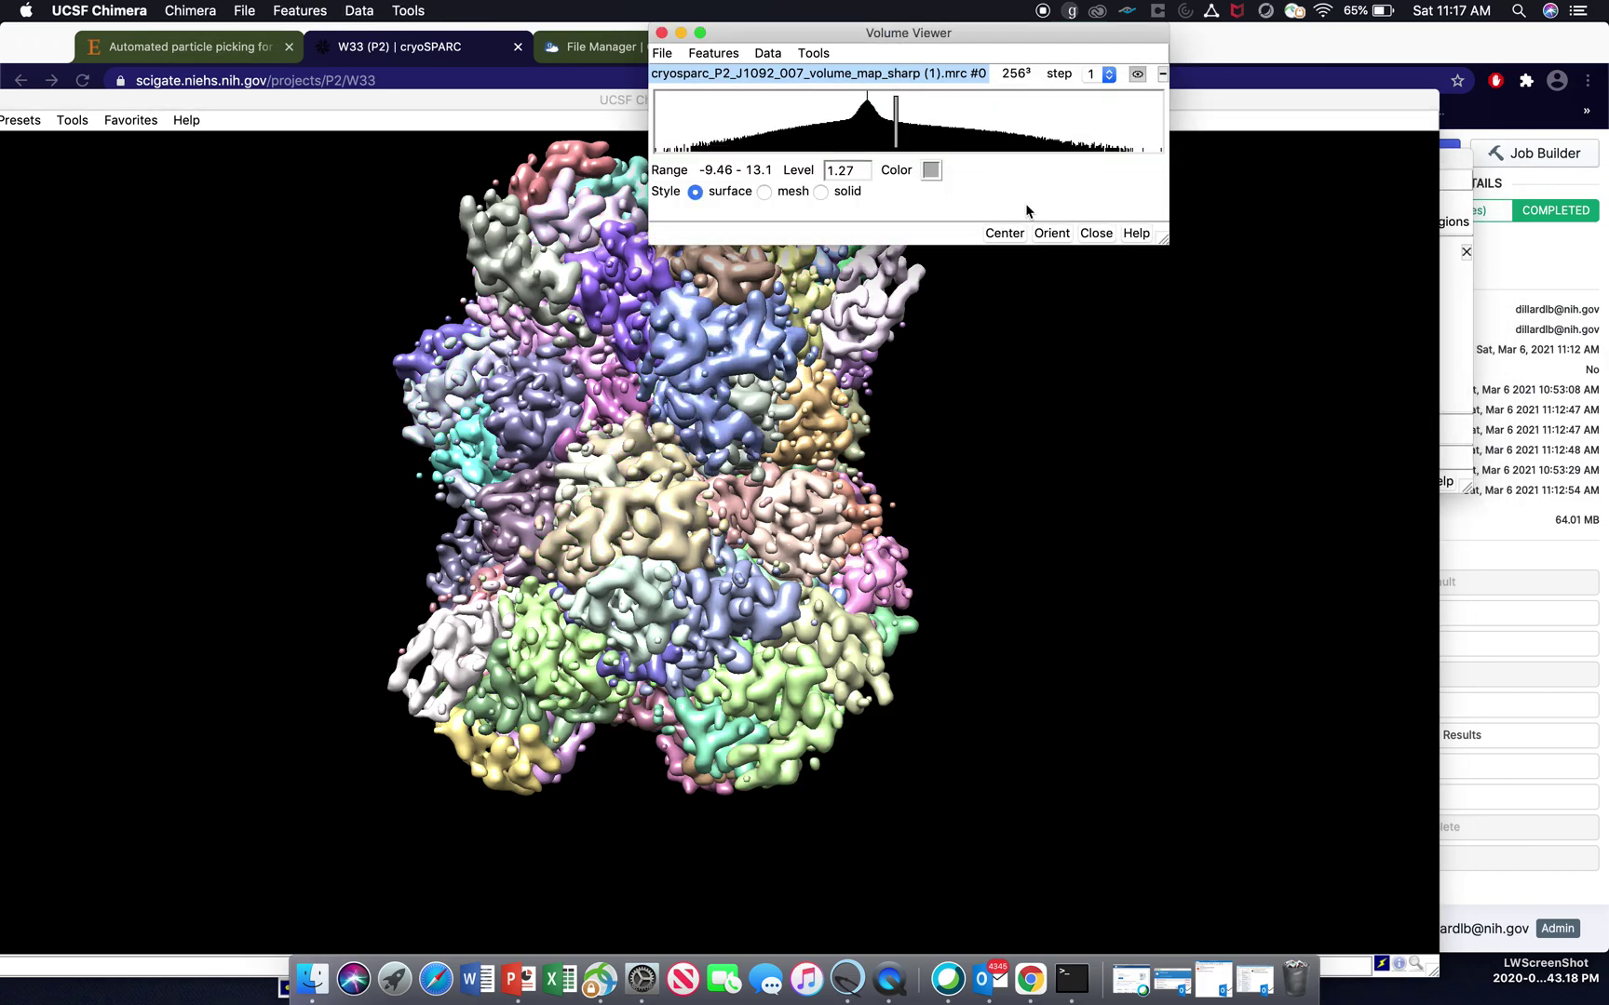
{"action": "key", "text": "ctrl+Up"}
{"action": "left_click", "coordinate": [1448, 270]}
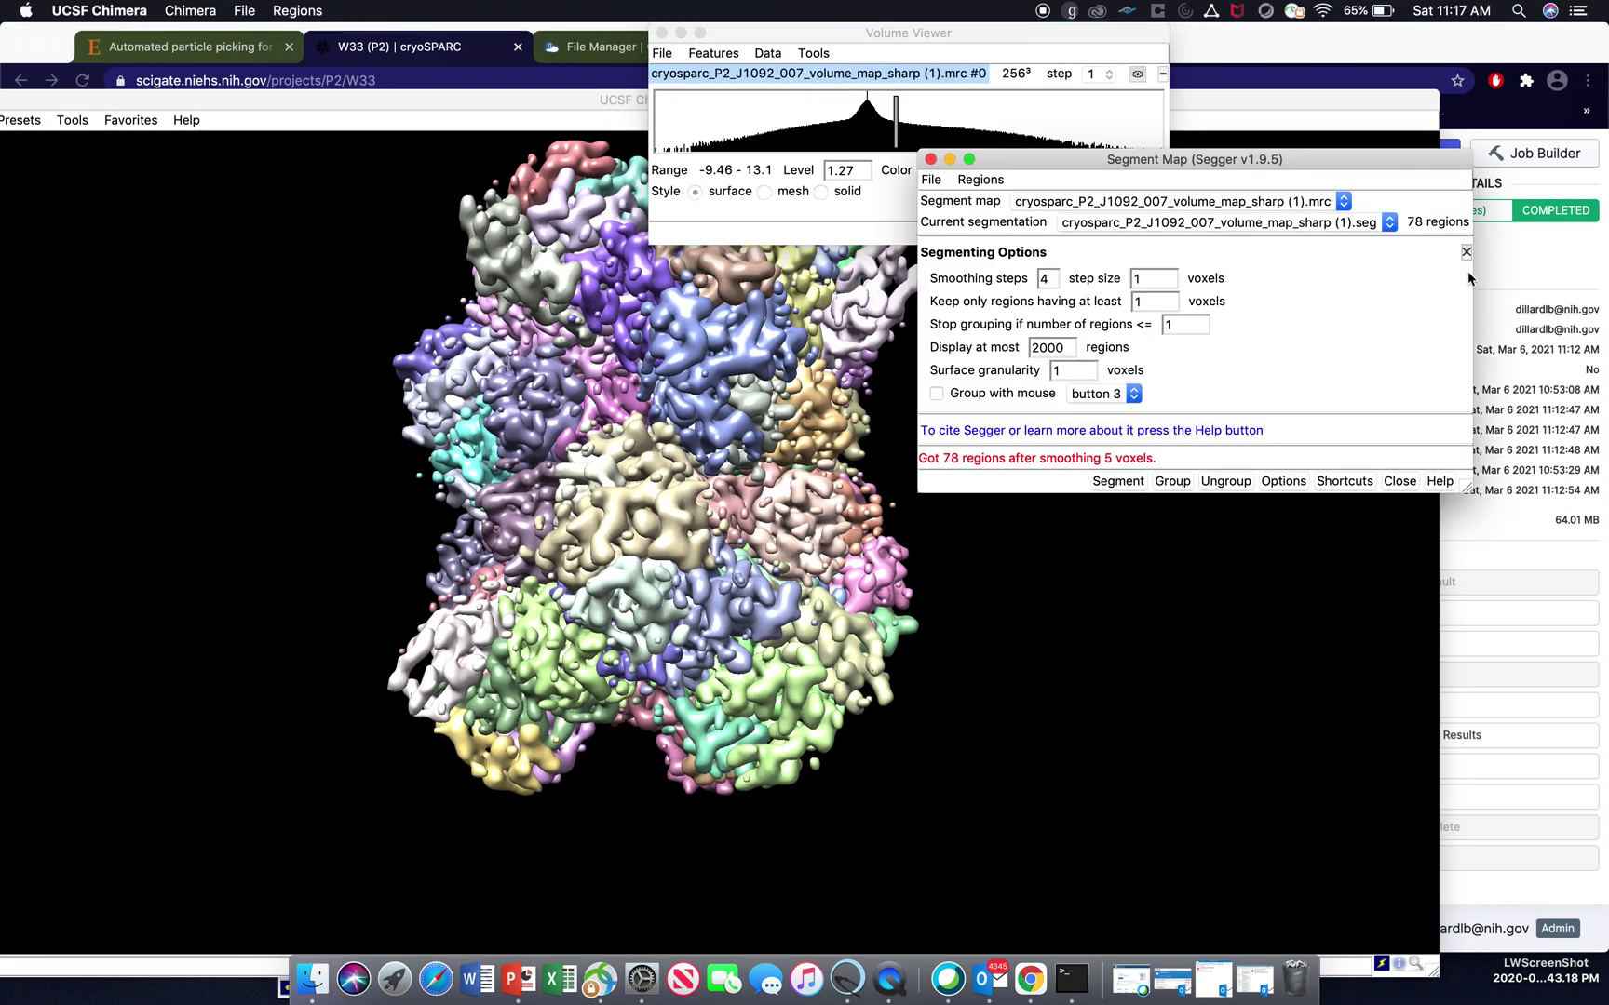
{"action": "left_click", "coordinate": [1180, 488]}
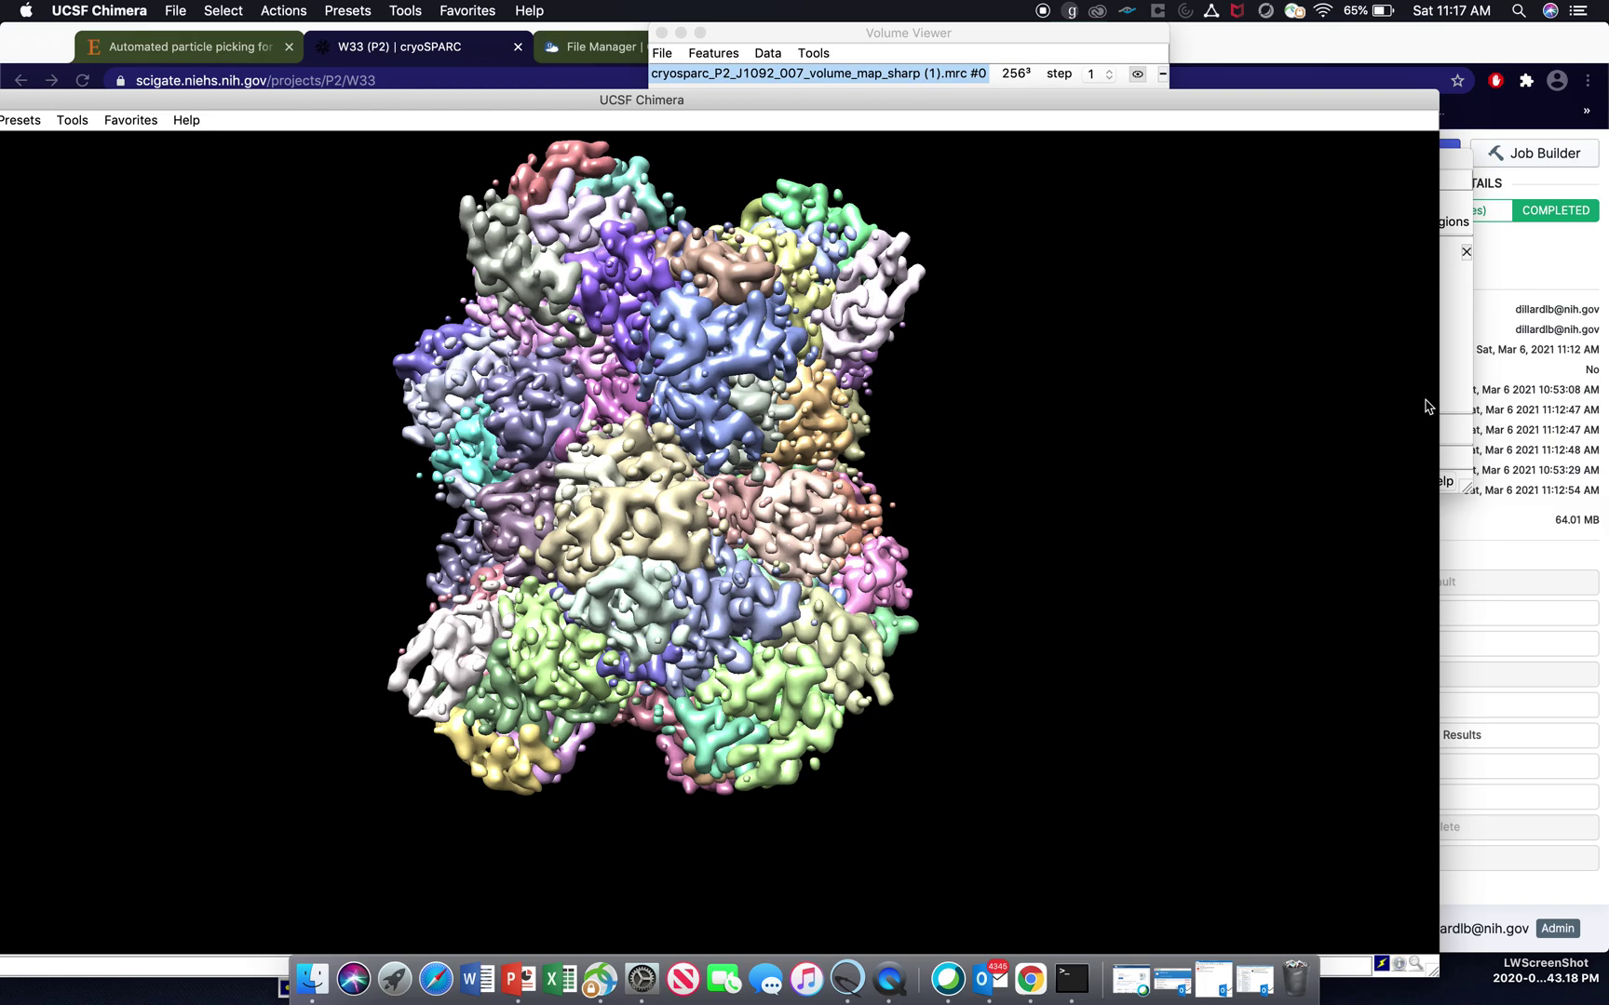
{"action": "left_click", "coordinate": [1460, 316]}
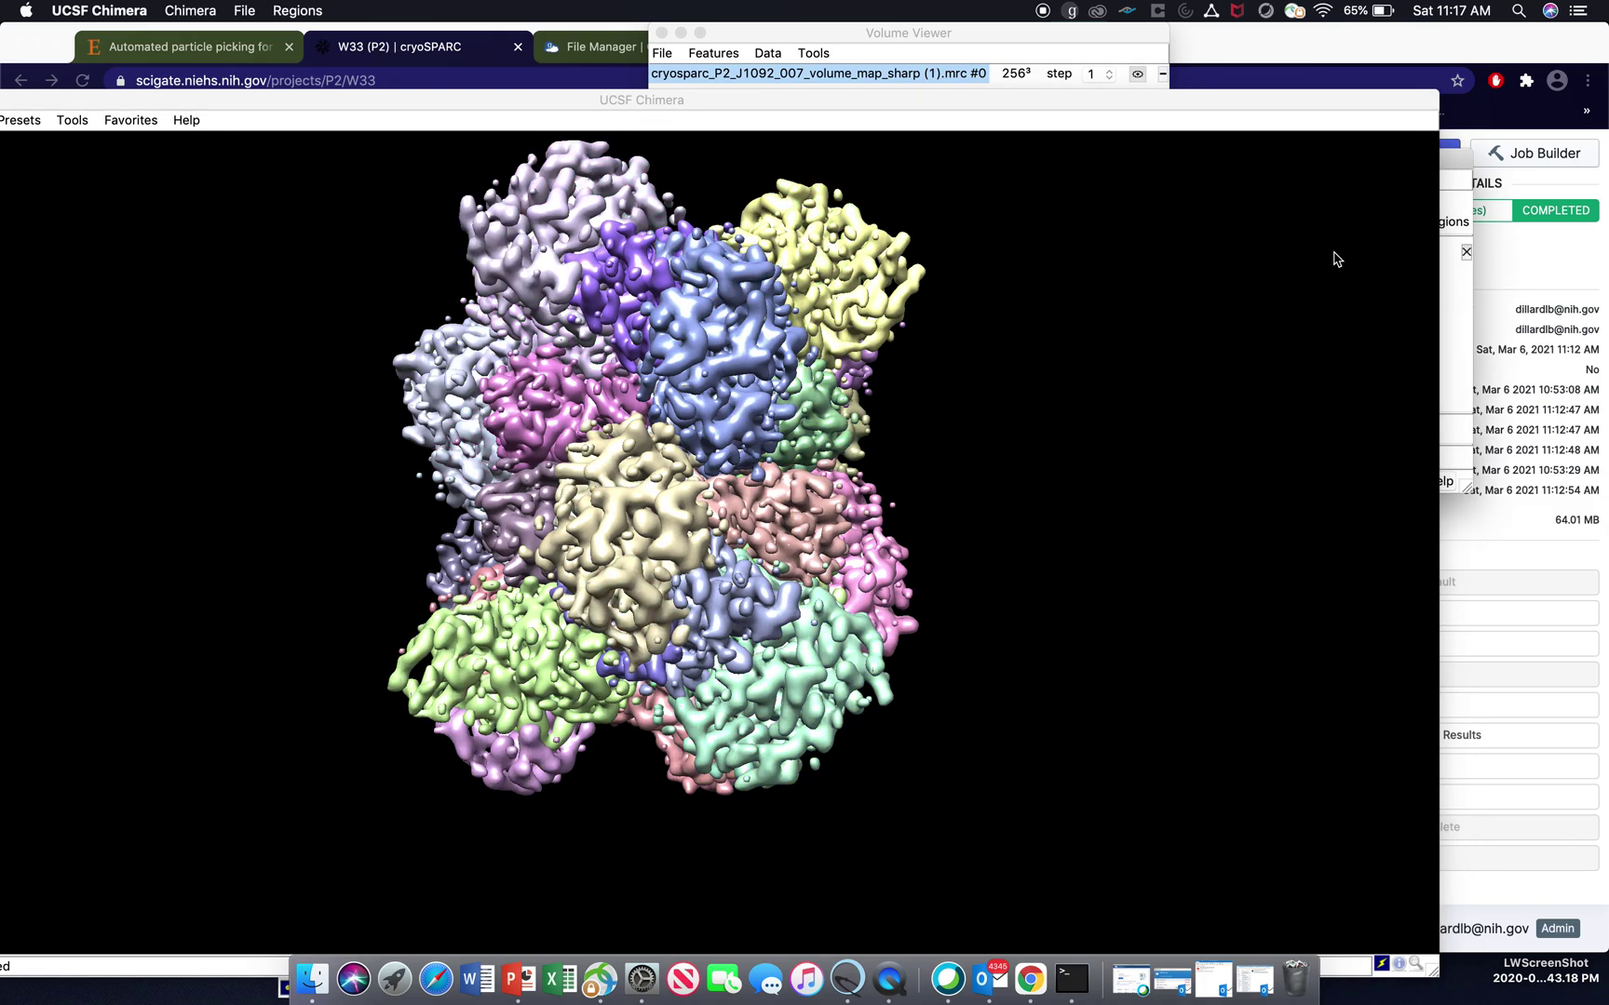
- Select the top lavender region and adjacent blue region and group them, leaving 34 regions
{"action": "left_click", "coordinate": [671, 333]}
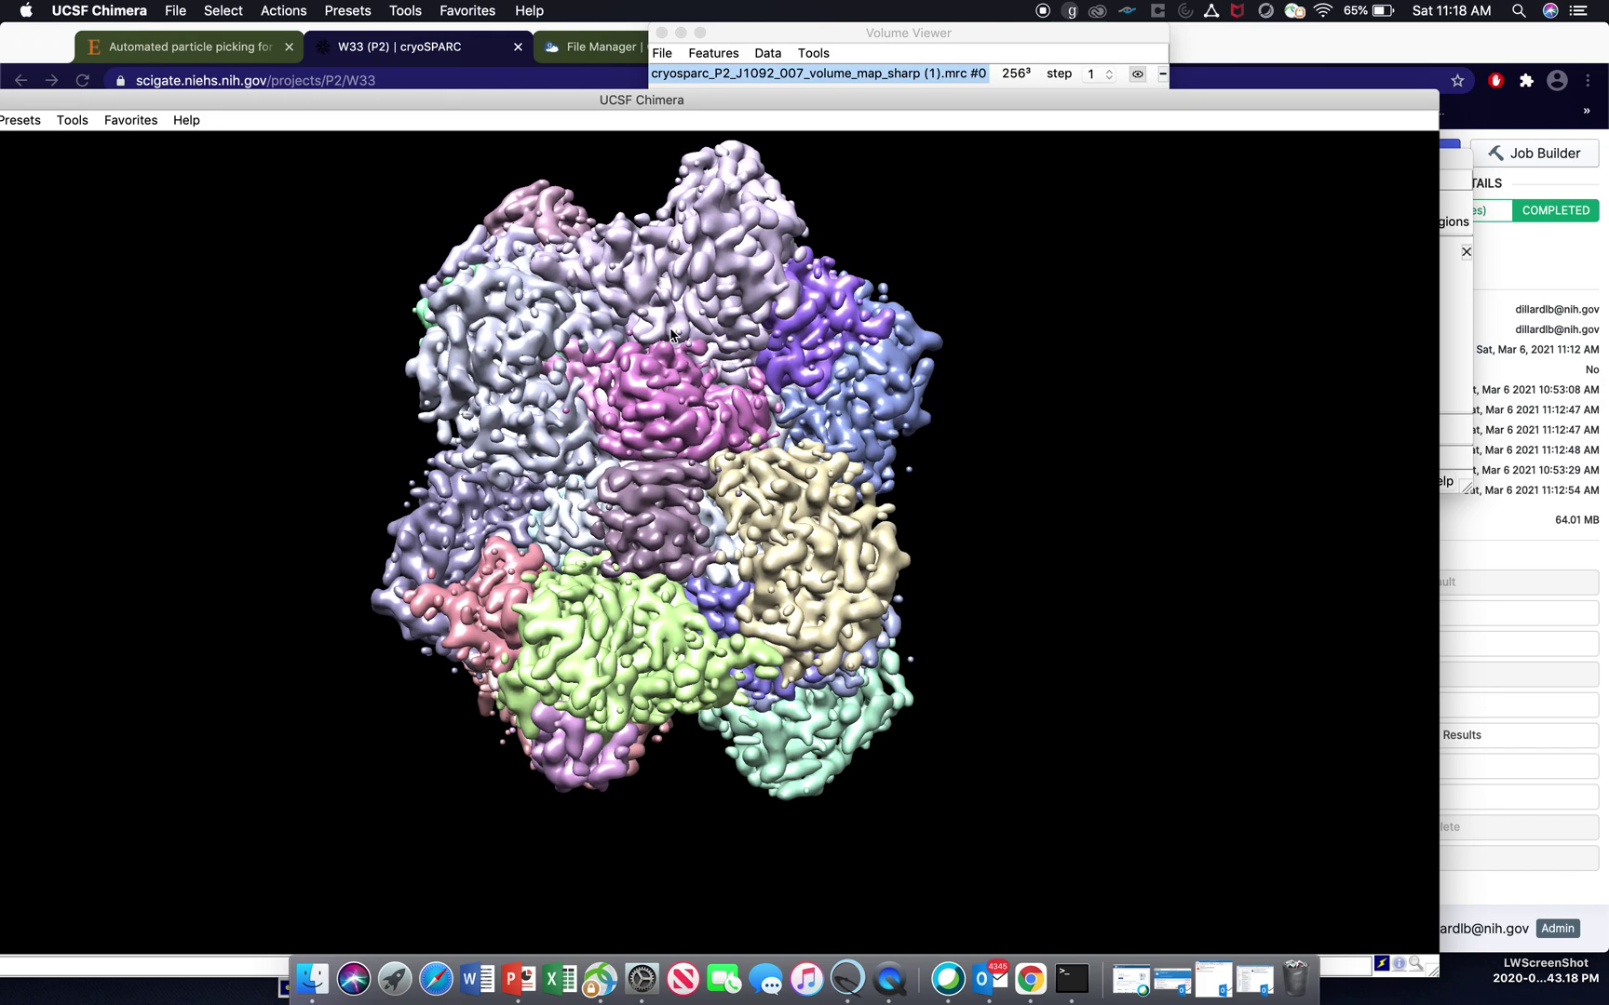
{"action": "left_click", "coordinate": [732, 293], "text": "ctrl"}
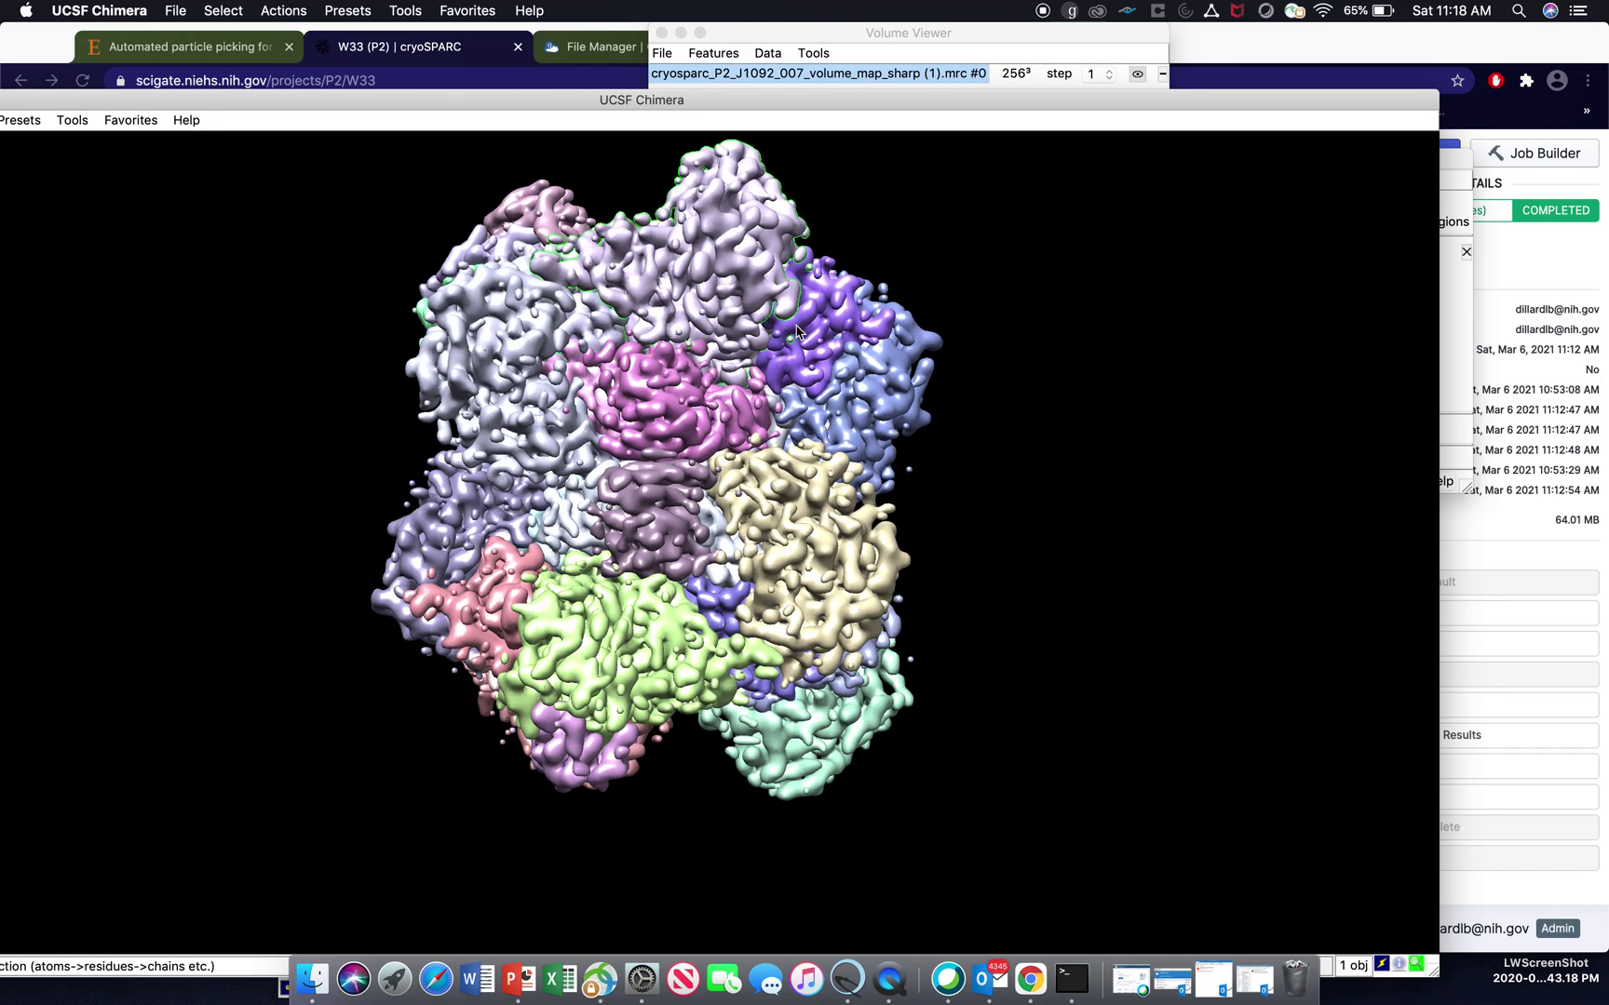
{"action": "left_click", "coordinate": [882, 406], "text": "ctrl+shift"}
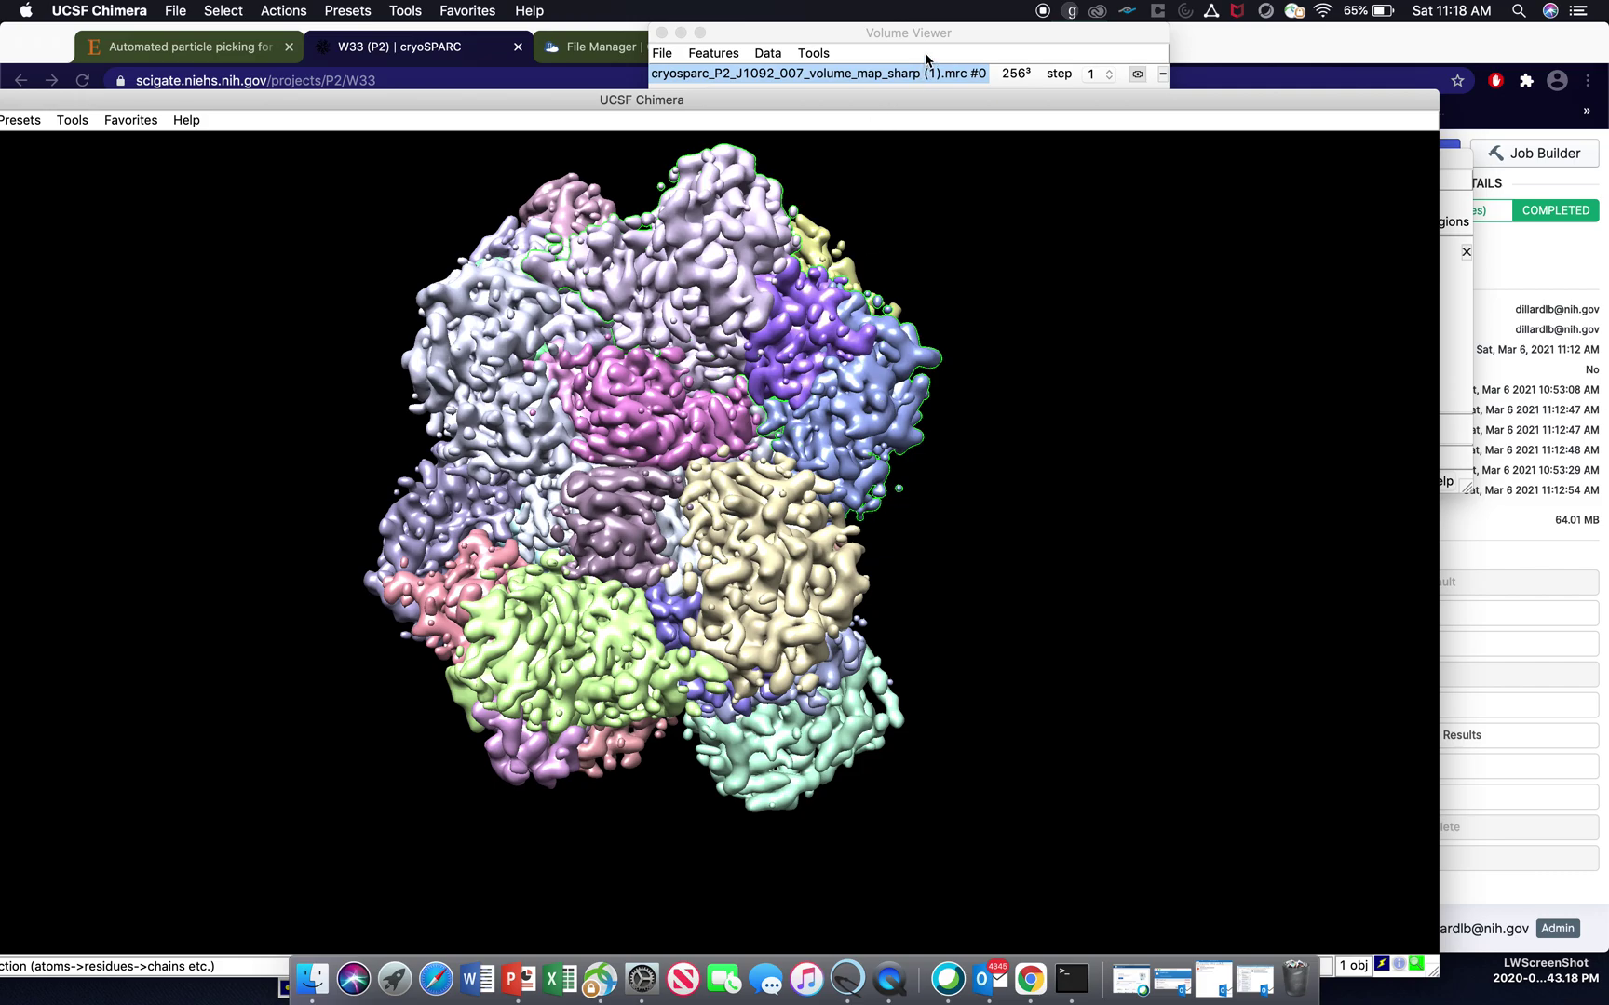
{"action": "left_click", "coordinate": [1452, 372]}
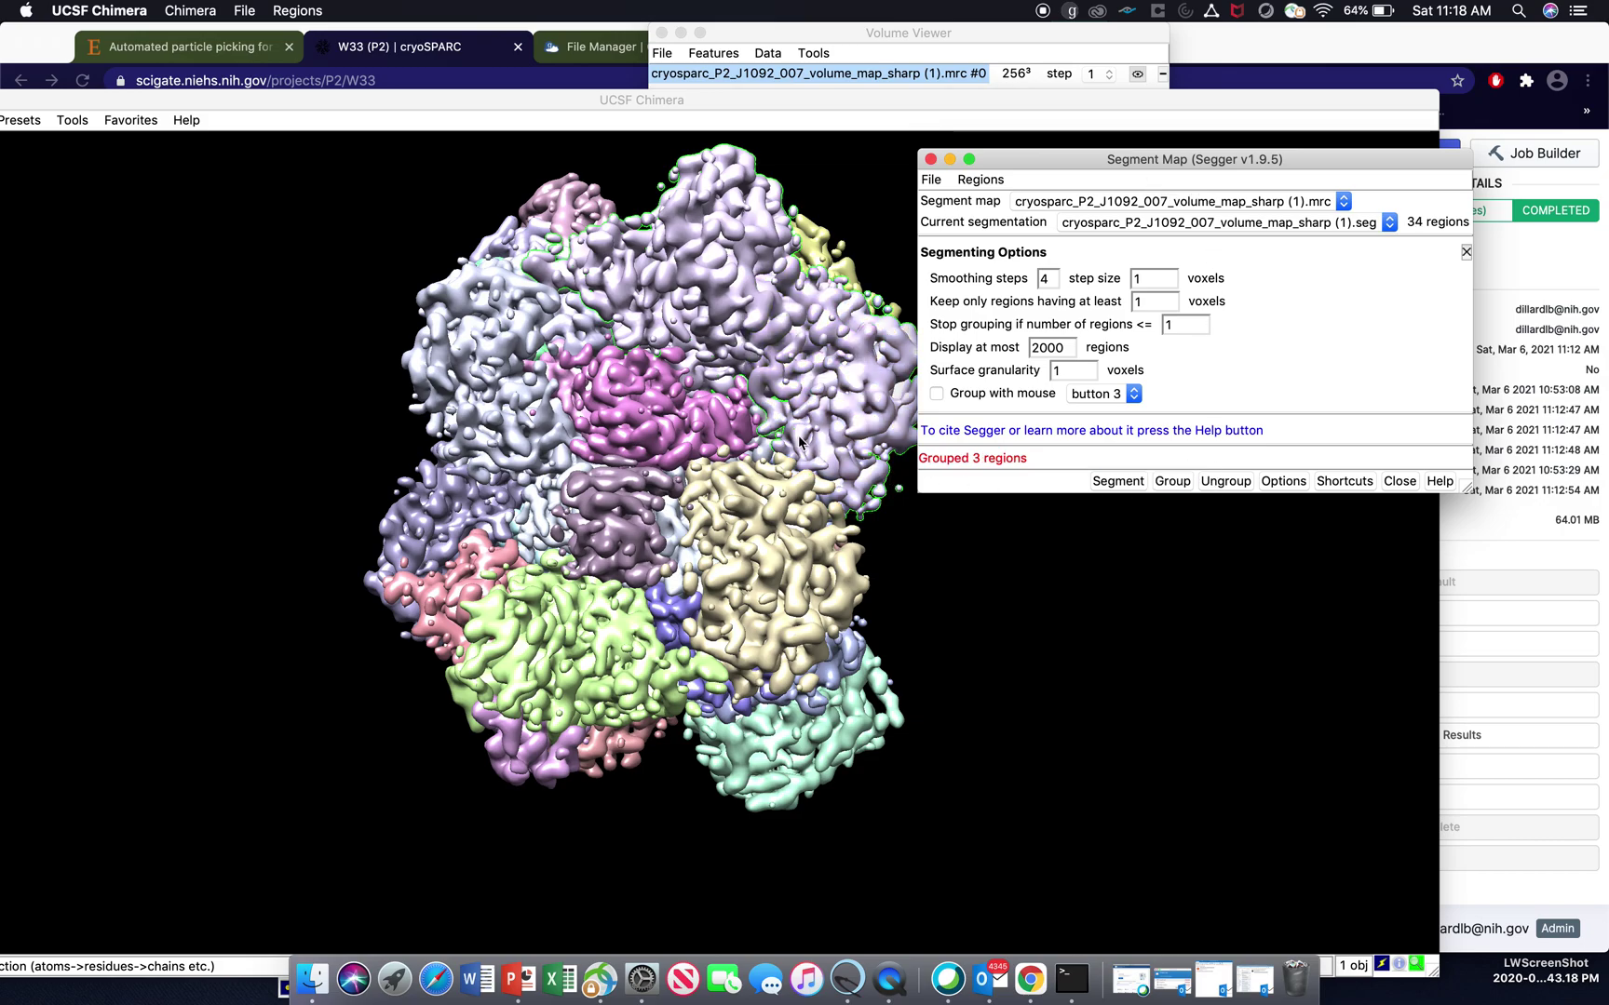
{"action": "left_click_drag", "start_coordinate": [799, 442], "coordinate": [799, 443]}
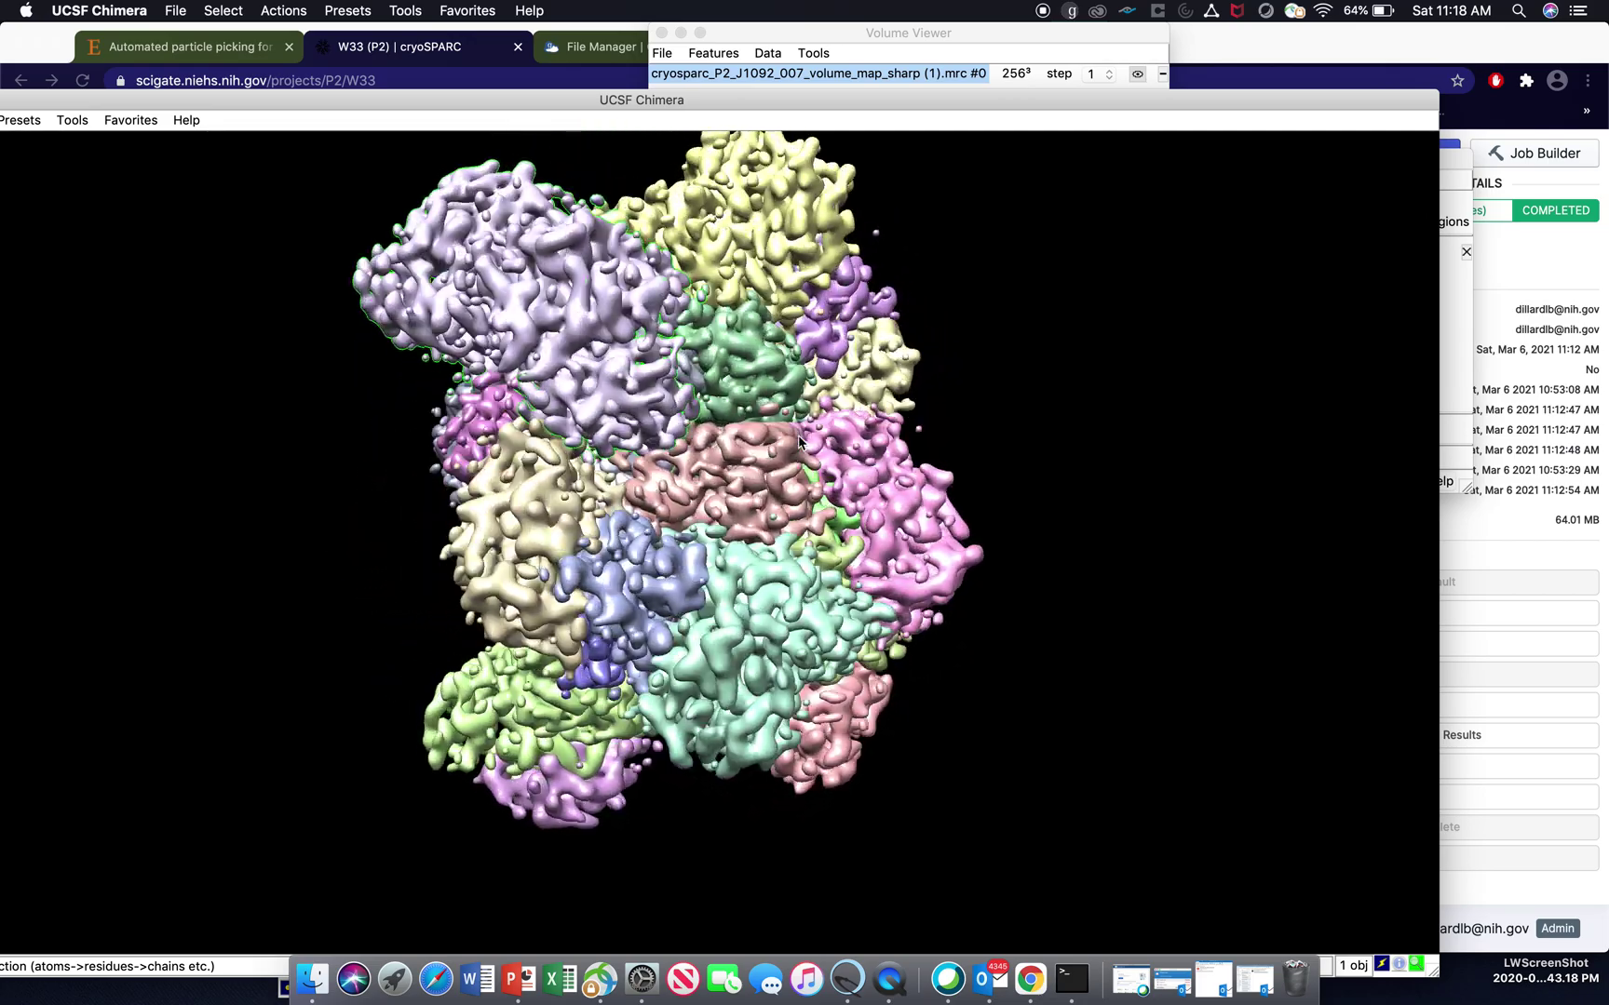
- Invert the region selection and group everything outside the subunit into one region
{"action": "left_click", "coordinate": [799, 443]}
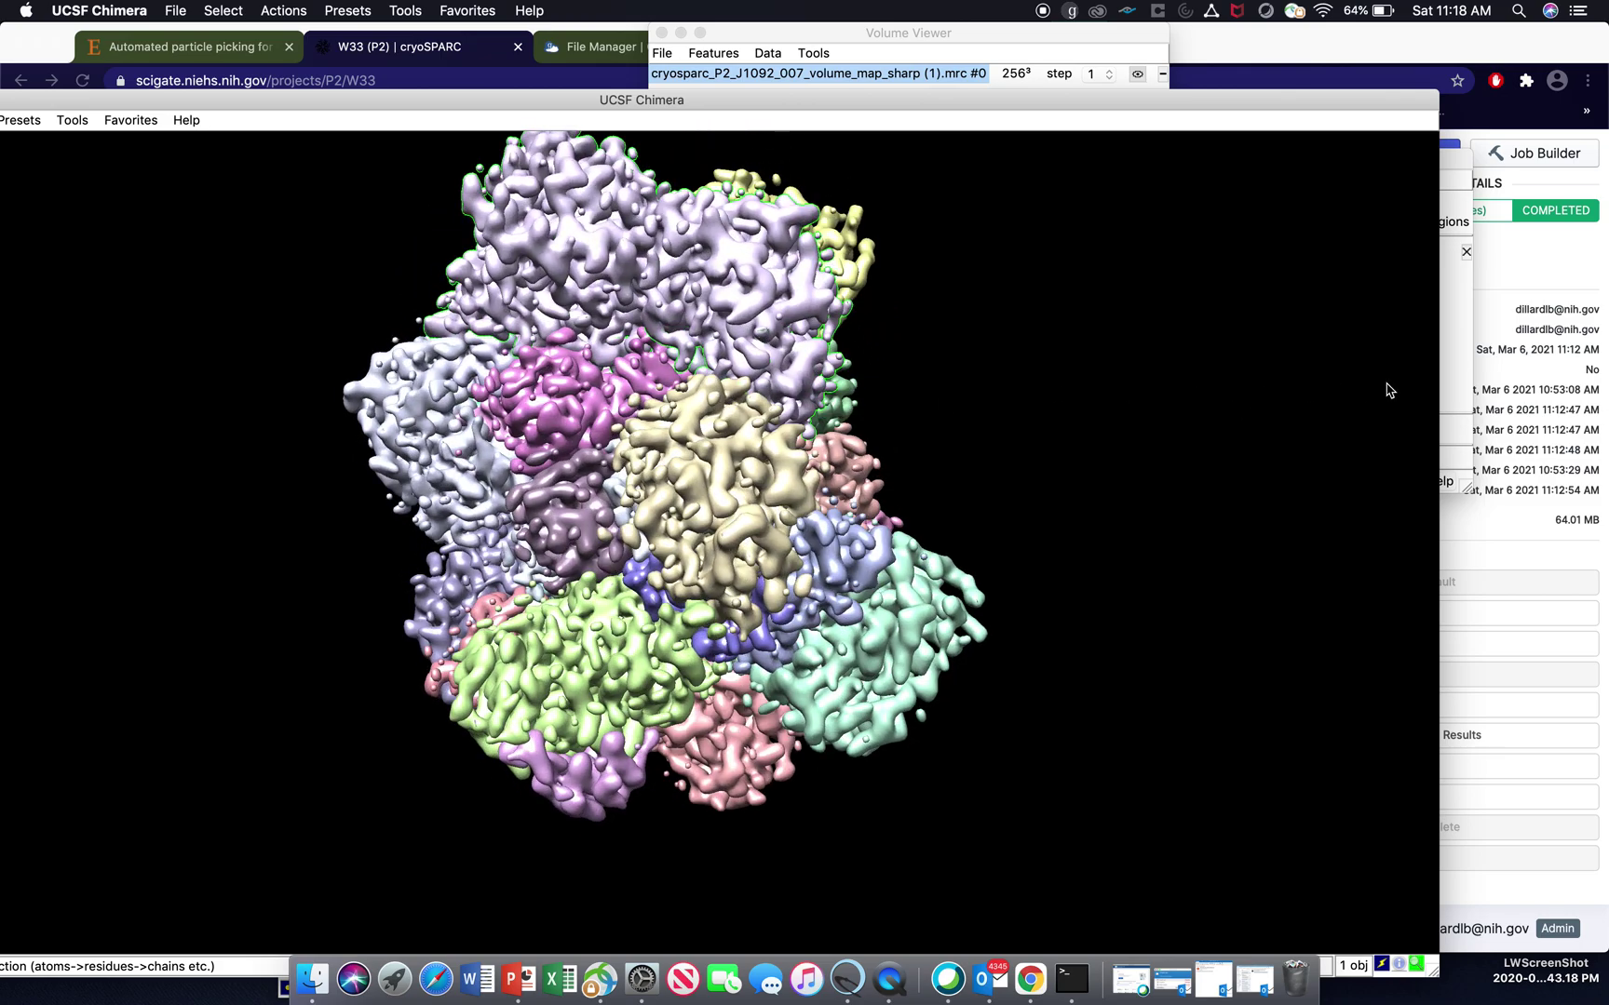
{"action": "left_click", "coordinate": [1457, 382]}
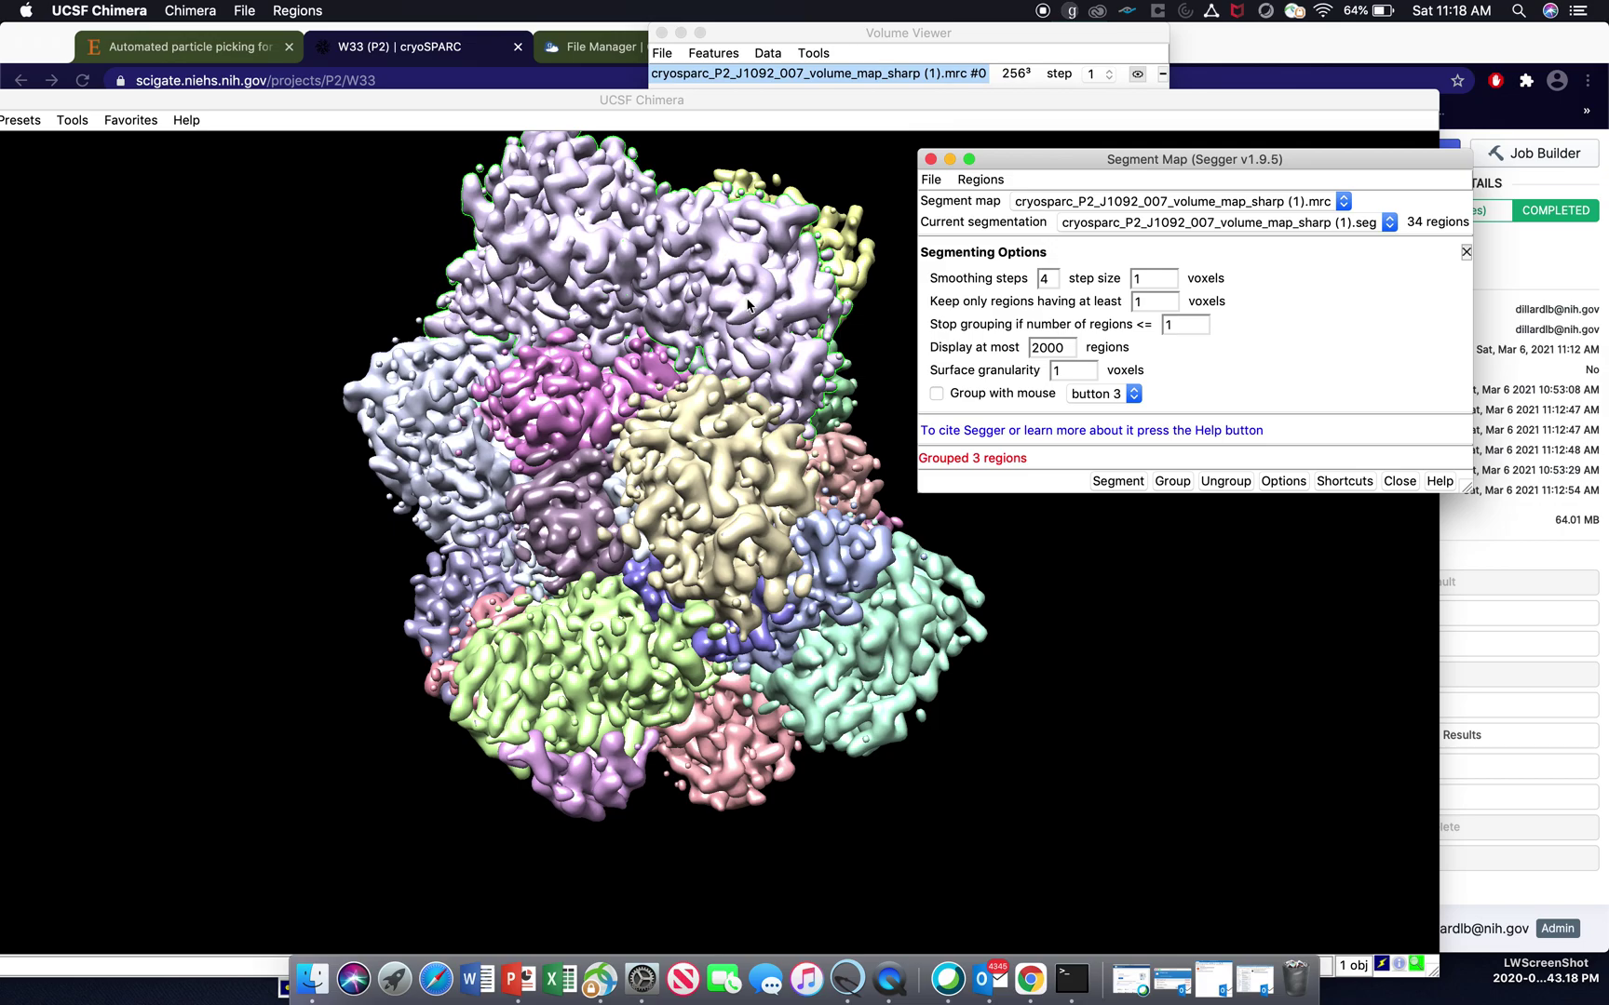
{"action": "left_click", "coordinate": [987, 183]}
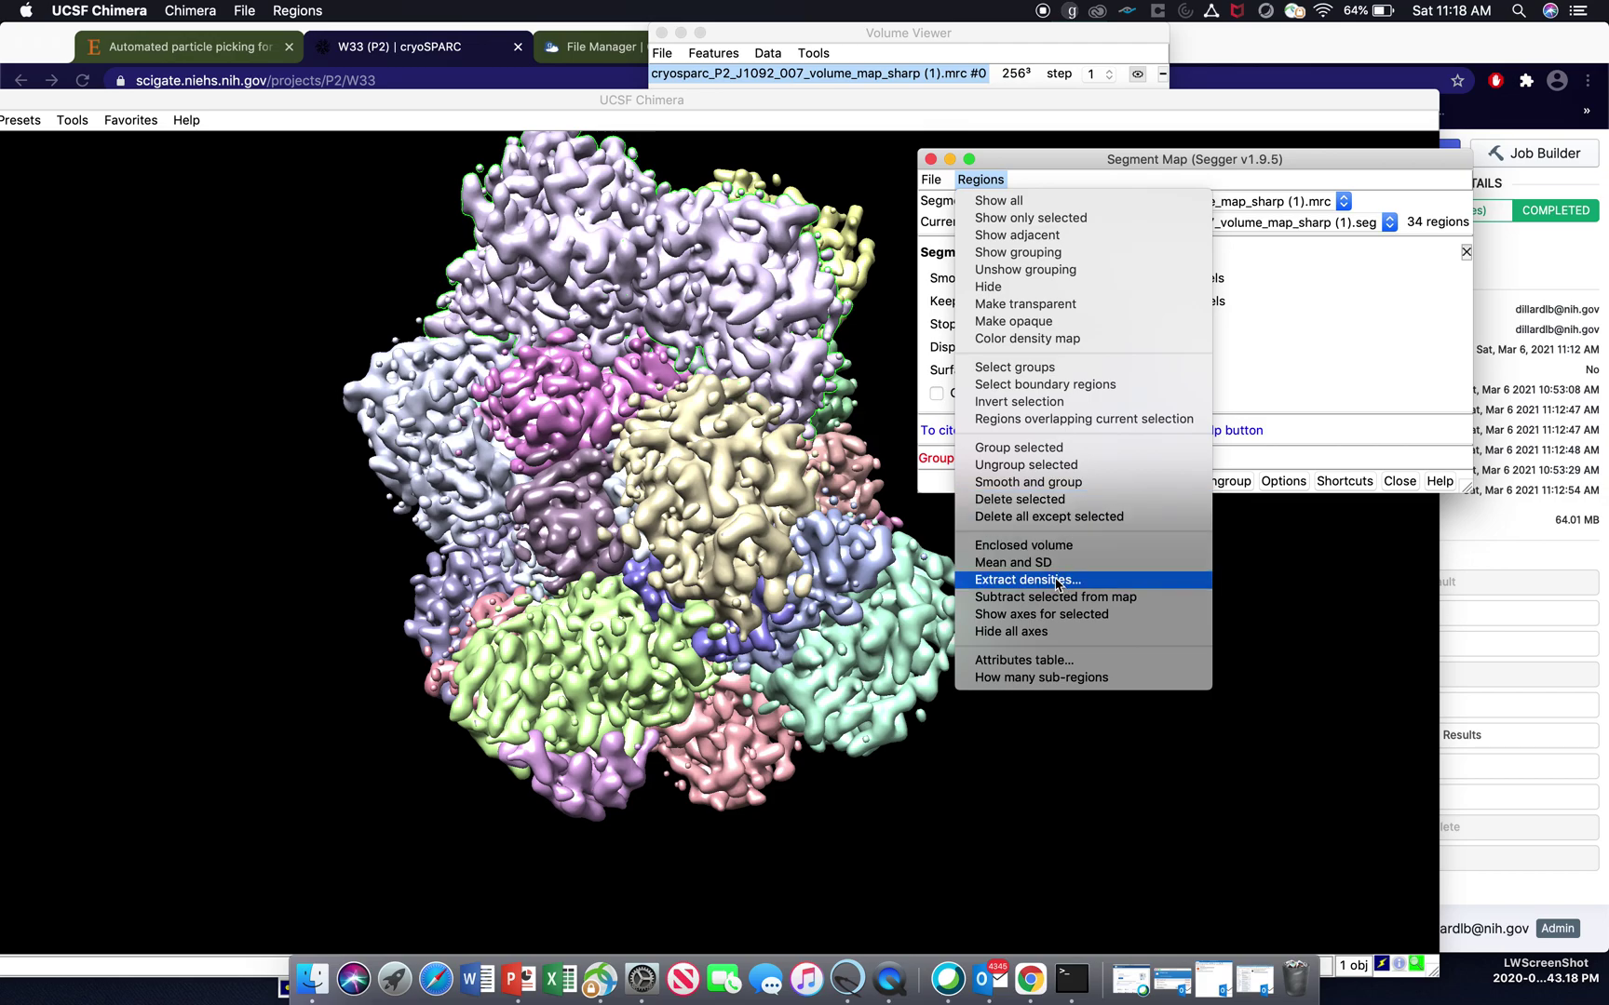
{"action": "left_click", "coordinate": [1031, 405]}
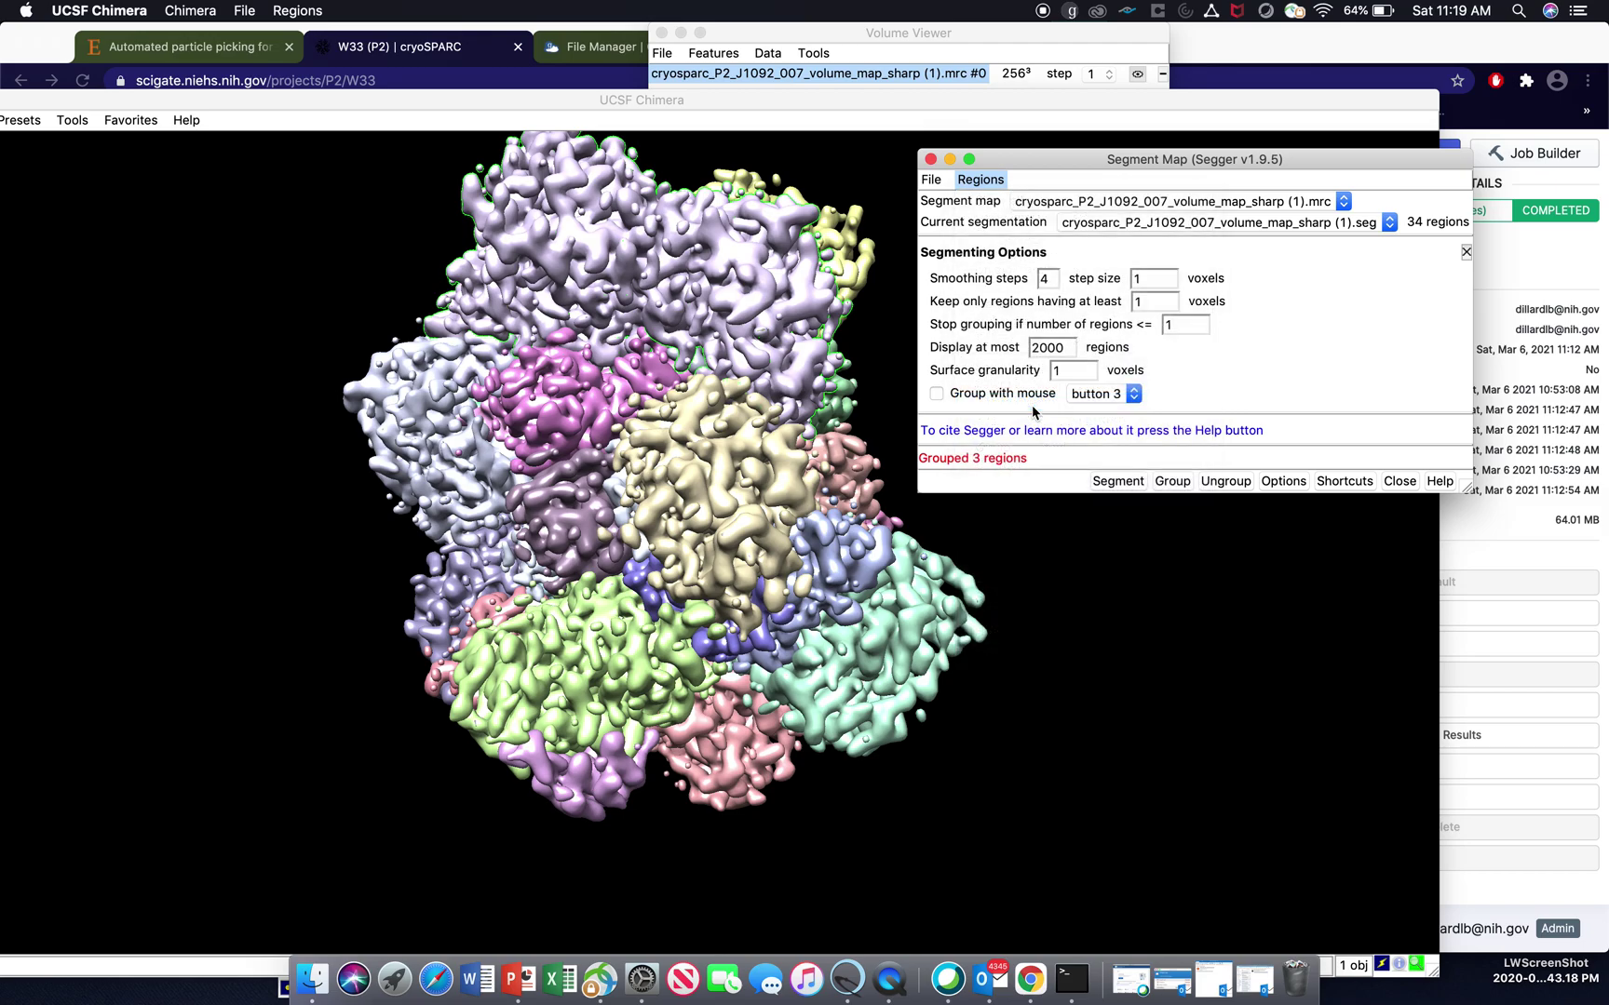
{"action": "left_click", "coordinate": [1170, 484]}
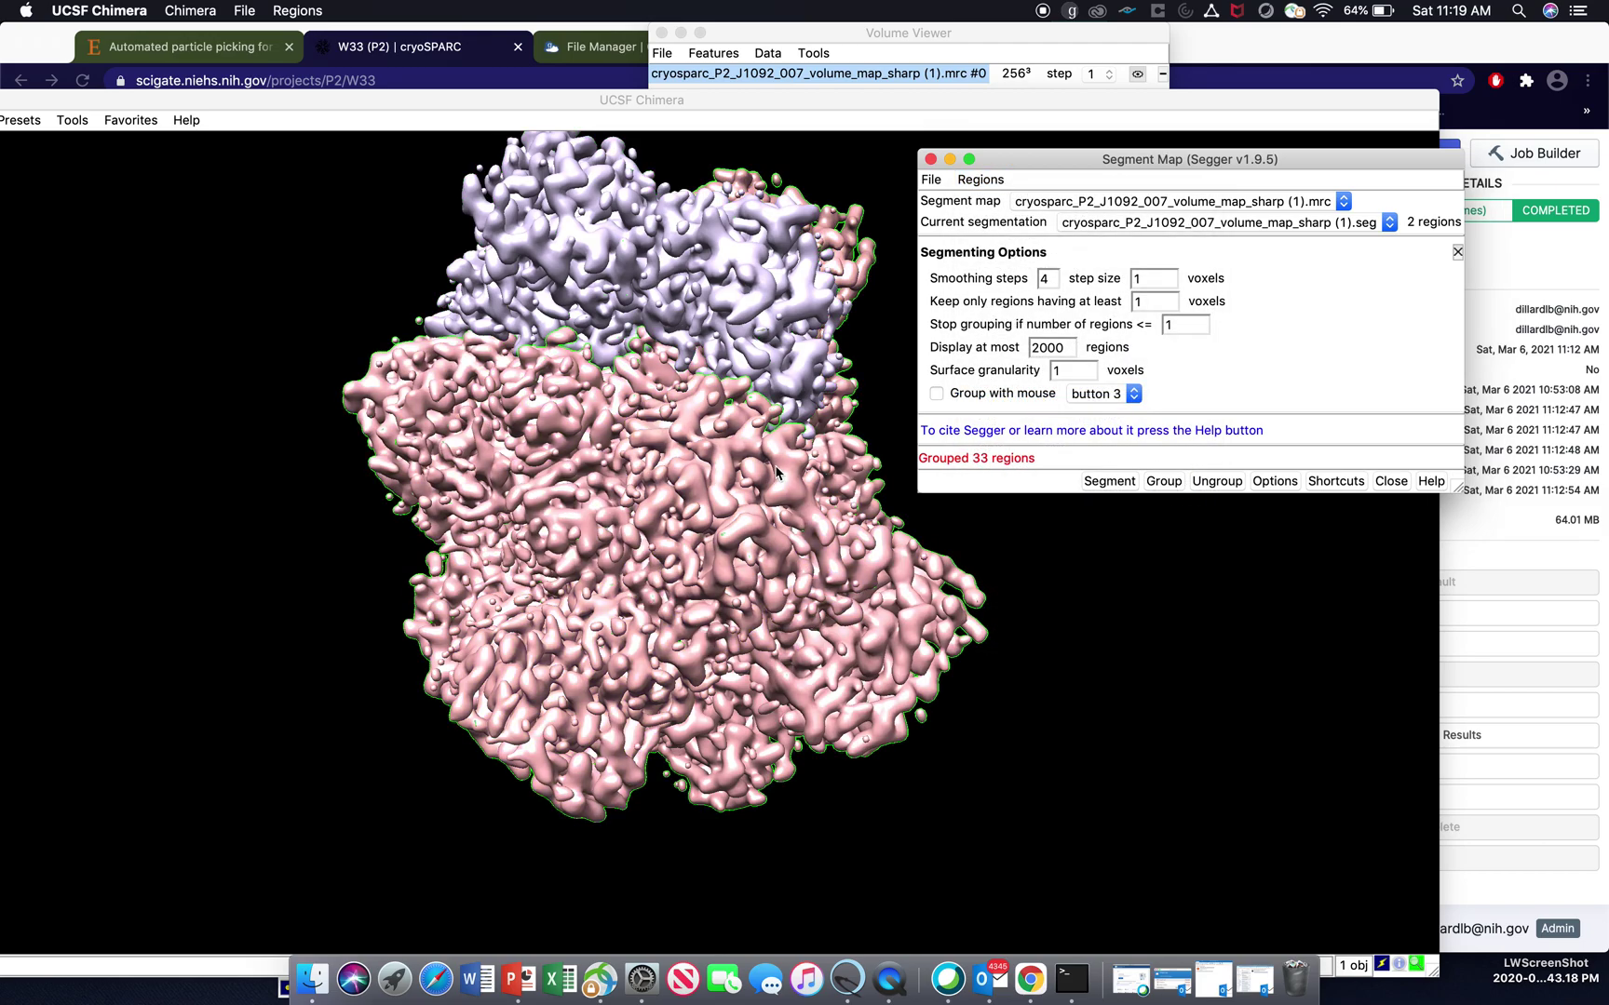
- Rotate the map to check the lavender top lobe against the pink remainder
{"action": "left_click_drag", "start_coordinate": [777, 472], "coordinate": [777, 472]}
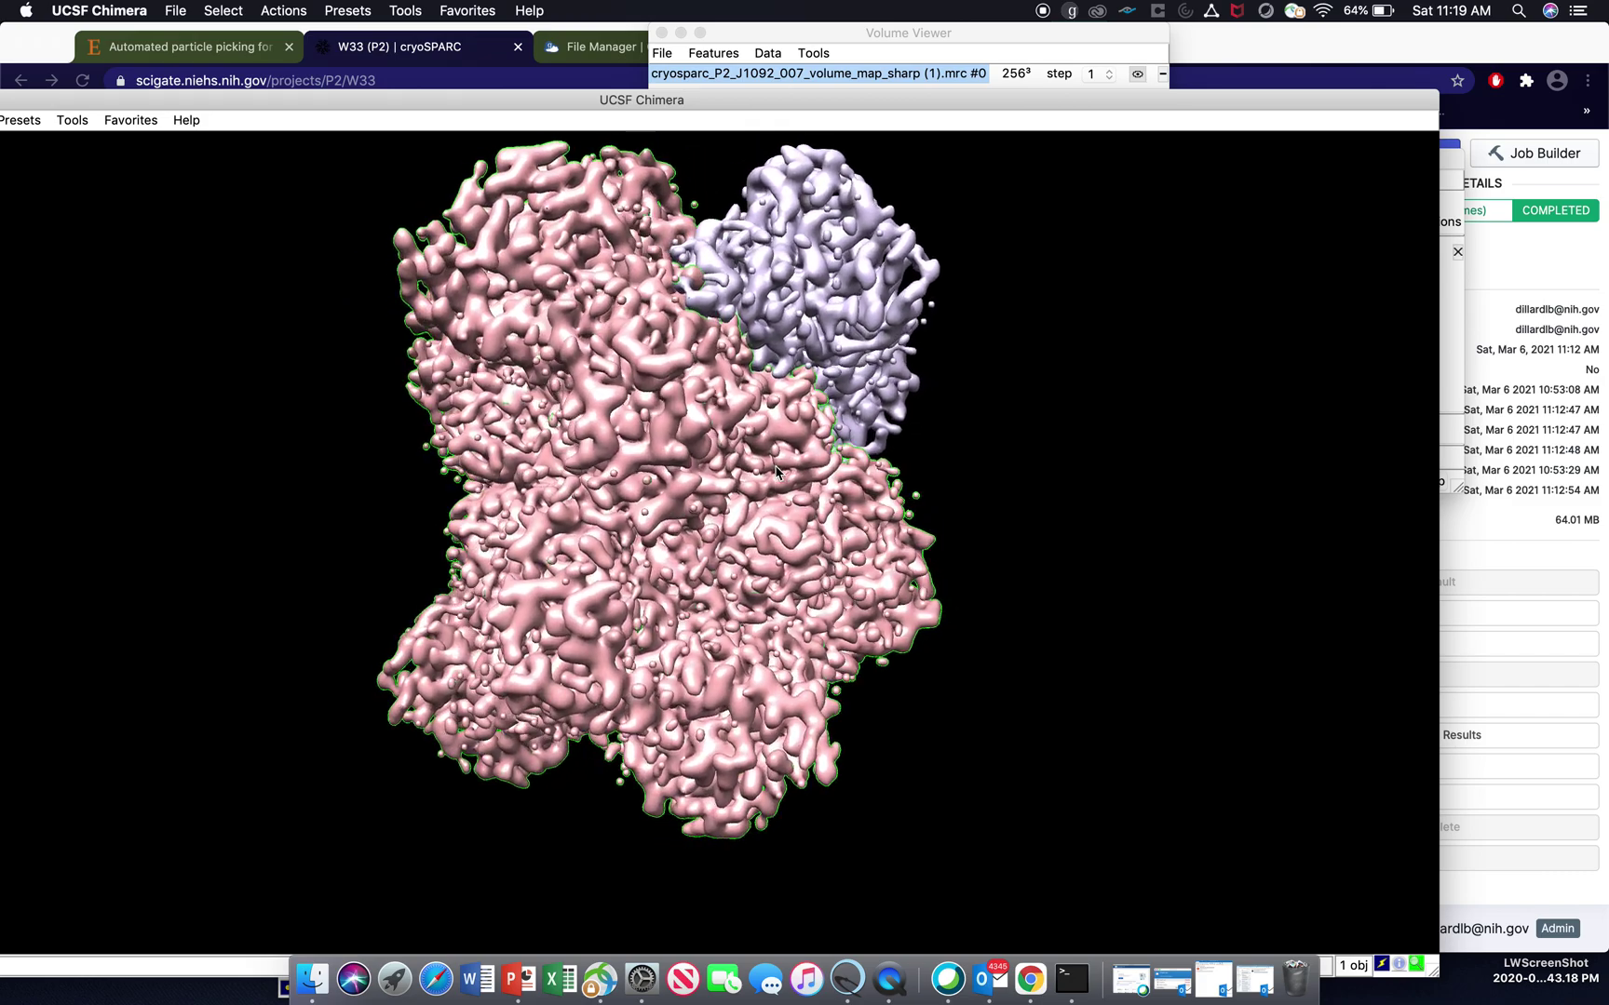
{"action": "left_click", "coordinate": [776, 473]}
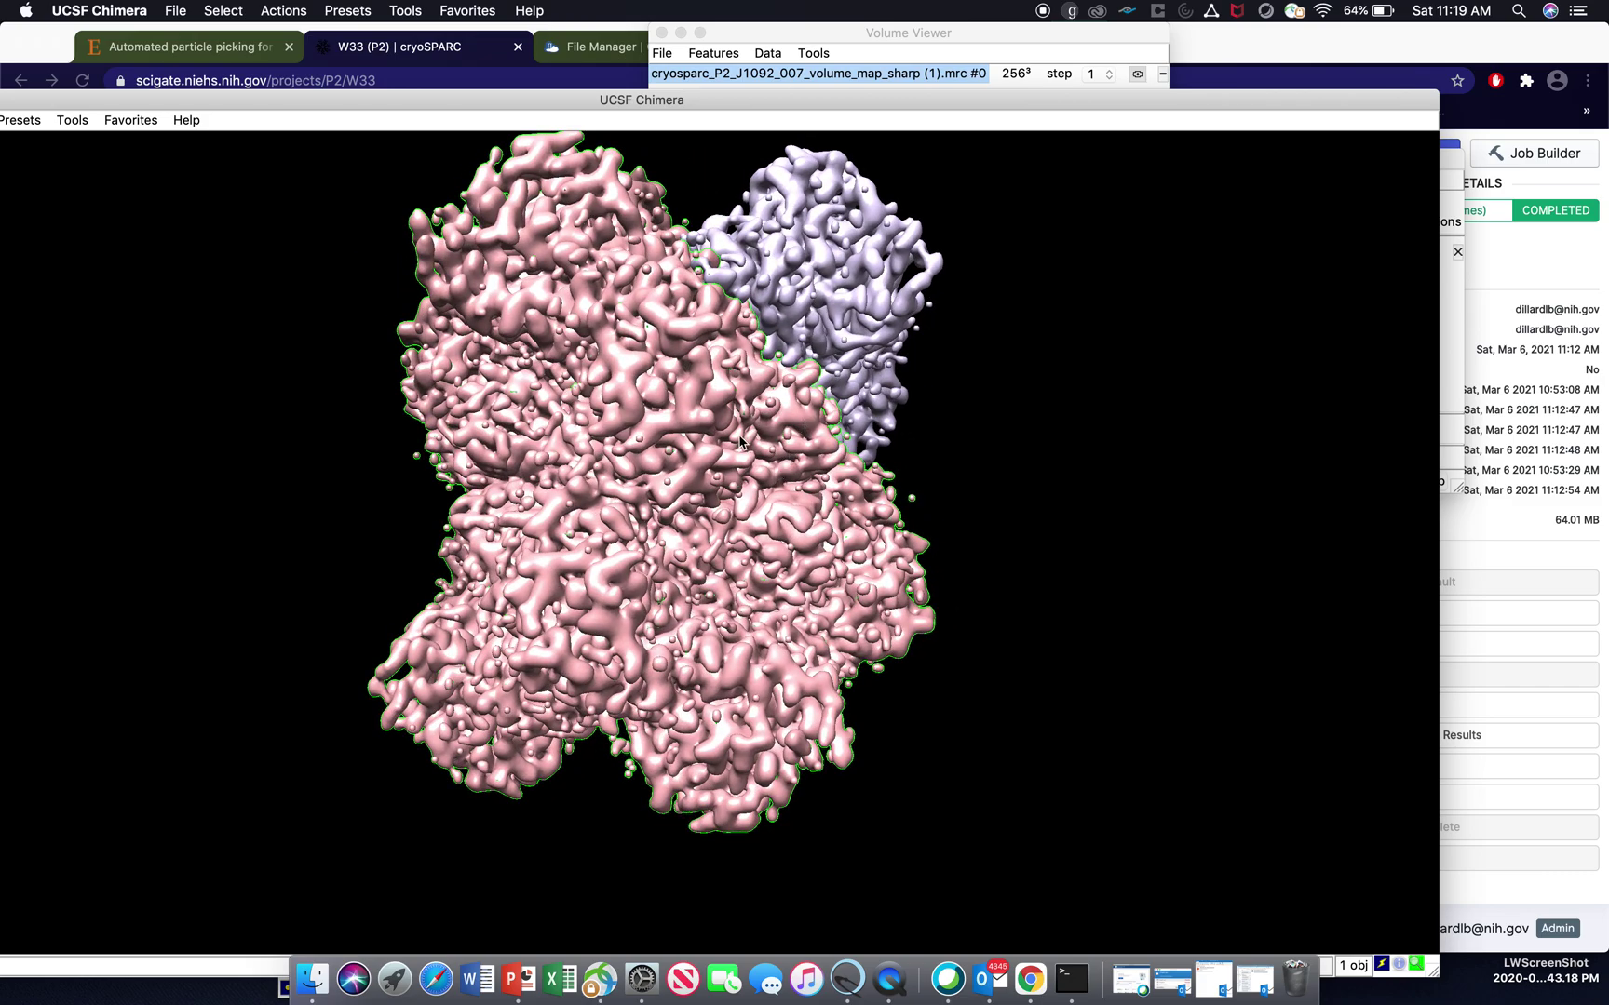
{"action": "left_click_drag", "start_coordinate": [743, 445], "coordinate": [740, 442]}
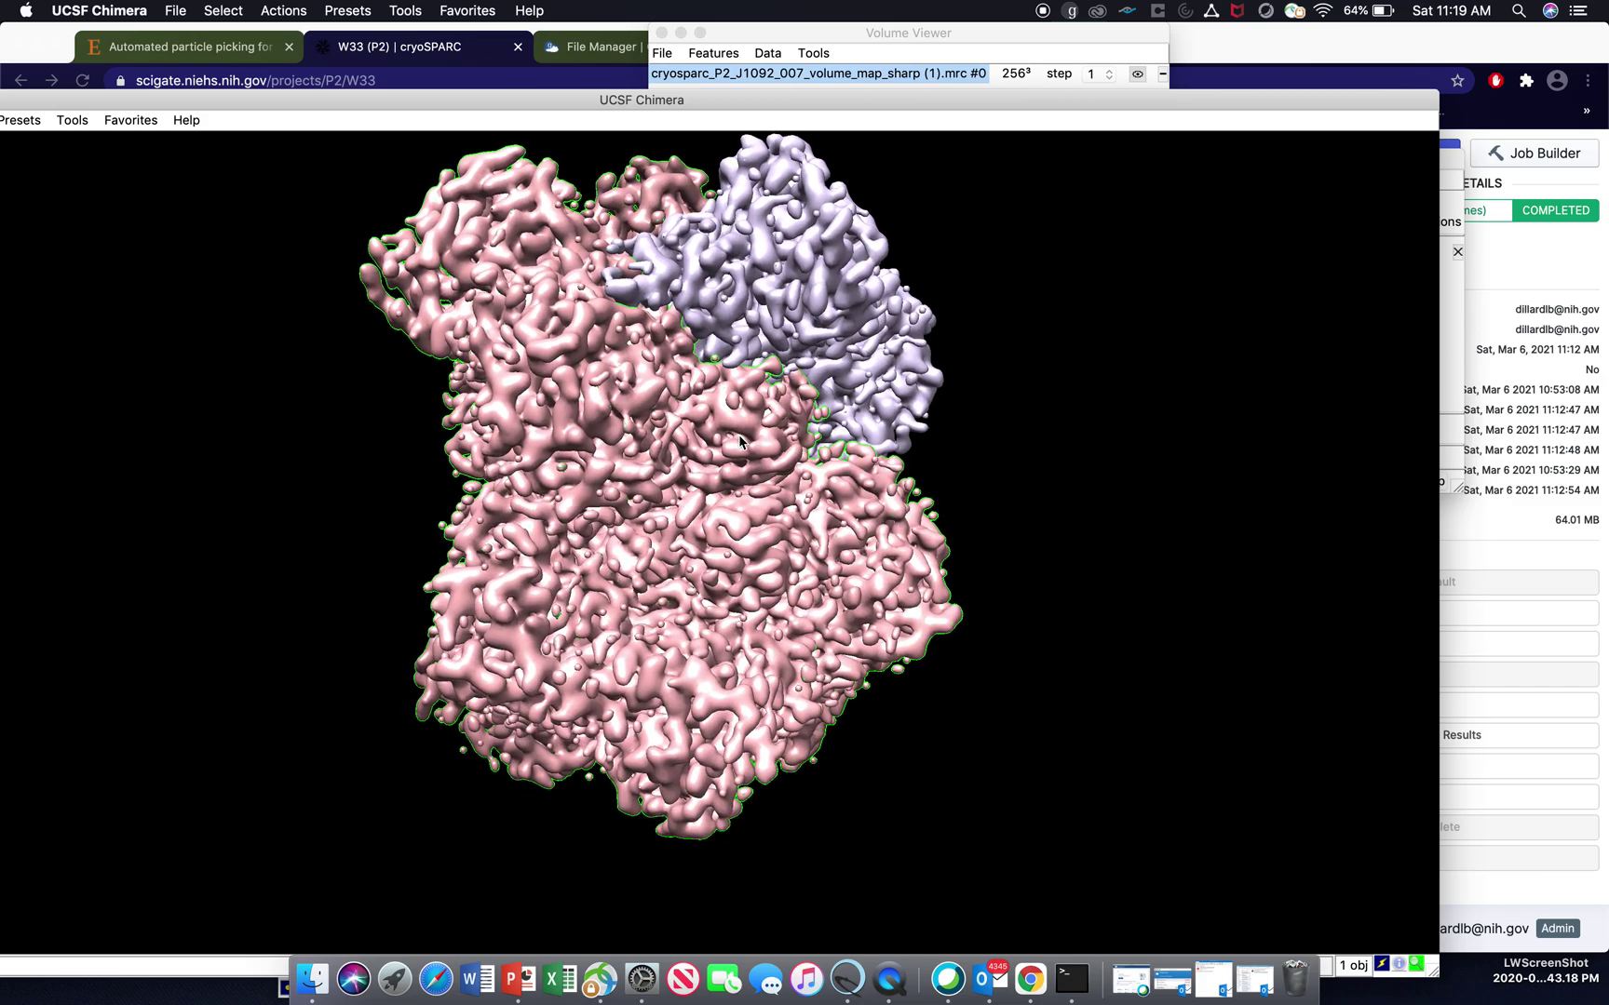
{"action": "left_click", "coordinate": [1457, 325]}
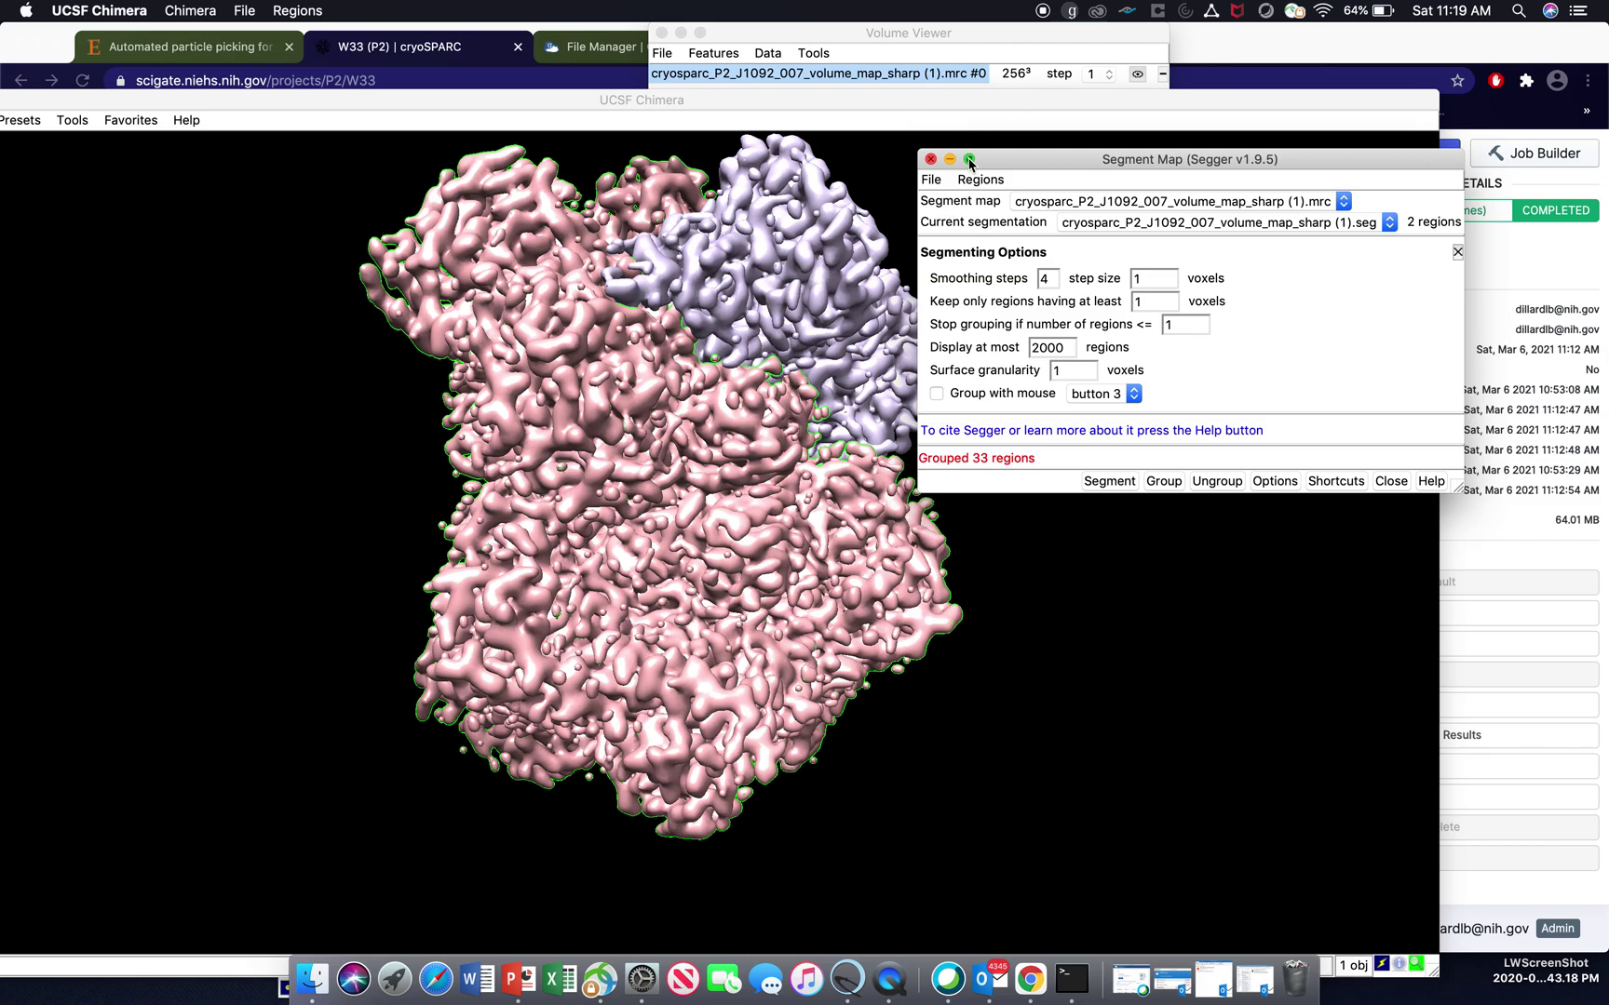
- Set up Extract densities with the new map sized the same as the original map
{"action": "left_click", "coordinate": [999, 184]}
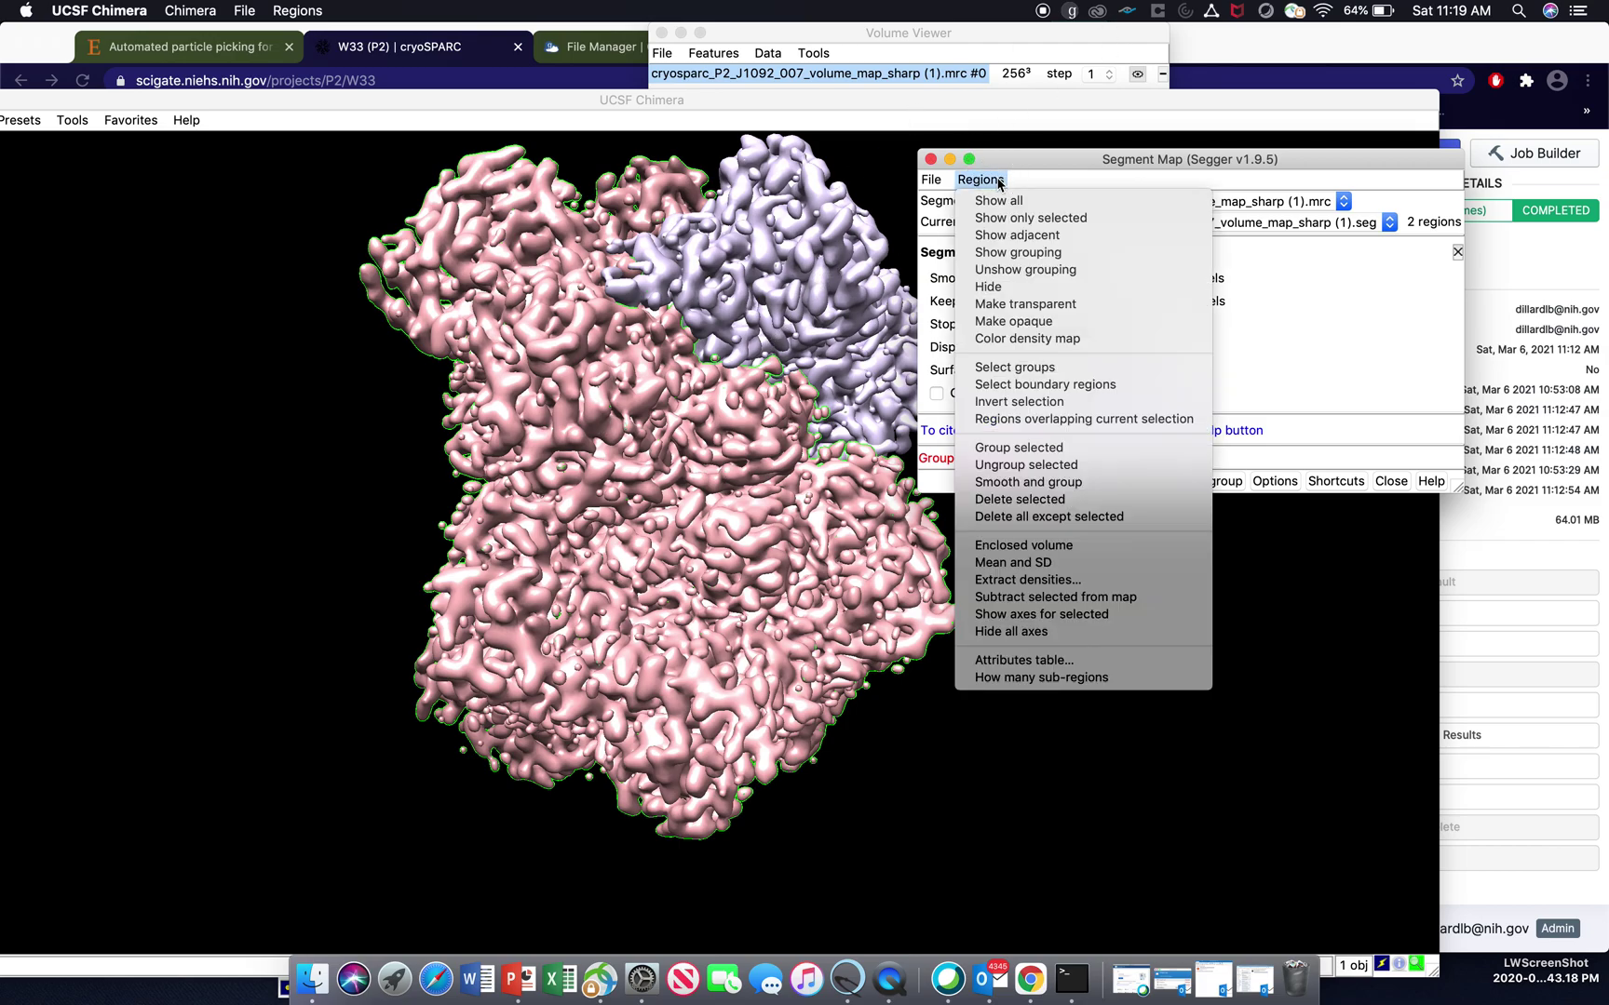
{"action": "left_click", "coordinate": [1020, 581]}
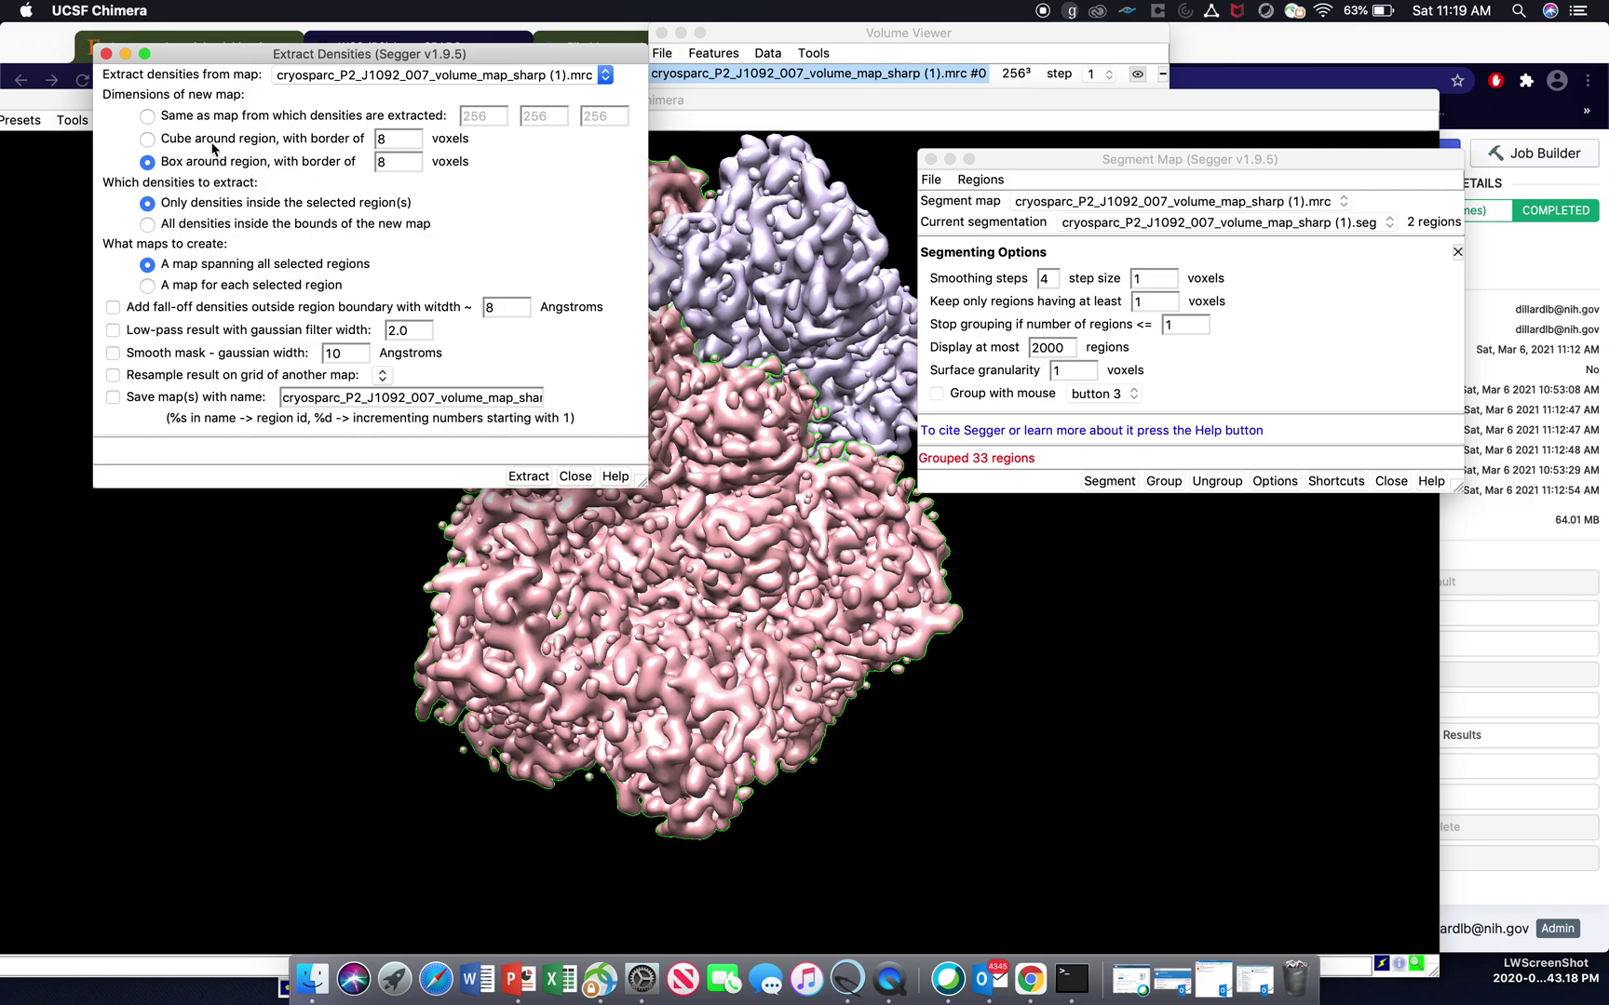
{"action": "left_click", "coordinate": [148, 117]}
- Extract the region as new map #3 and set its contour level to about 0.781
{"action": "left_click", "coordinate": [529, 476]}
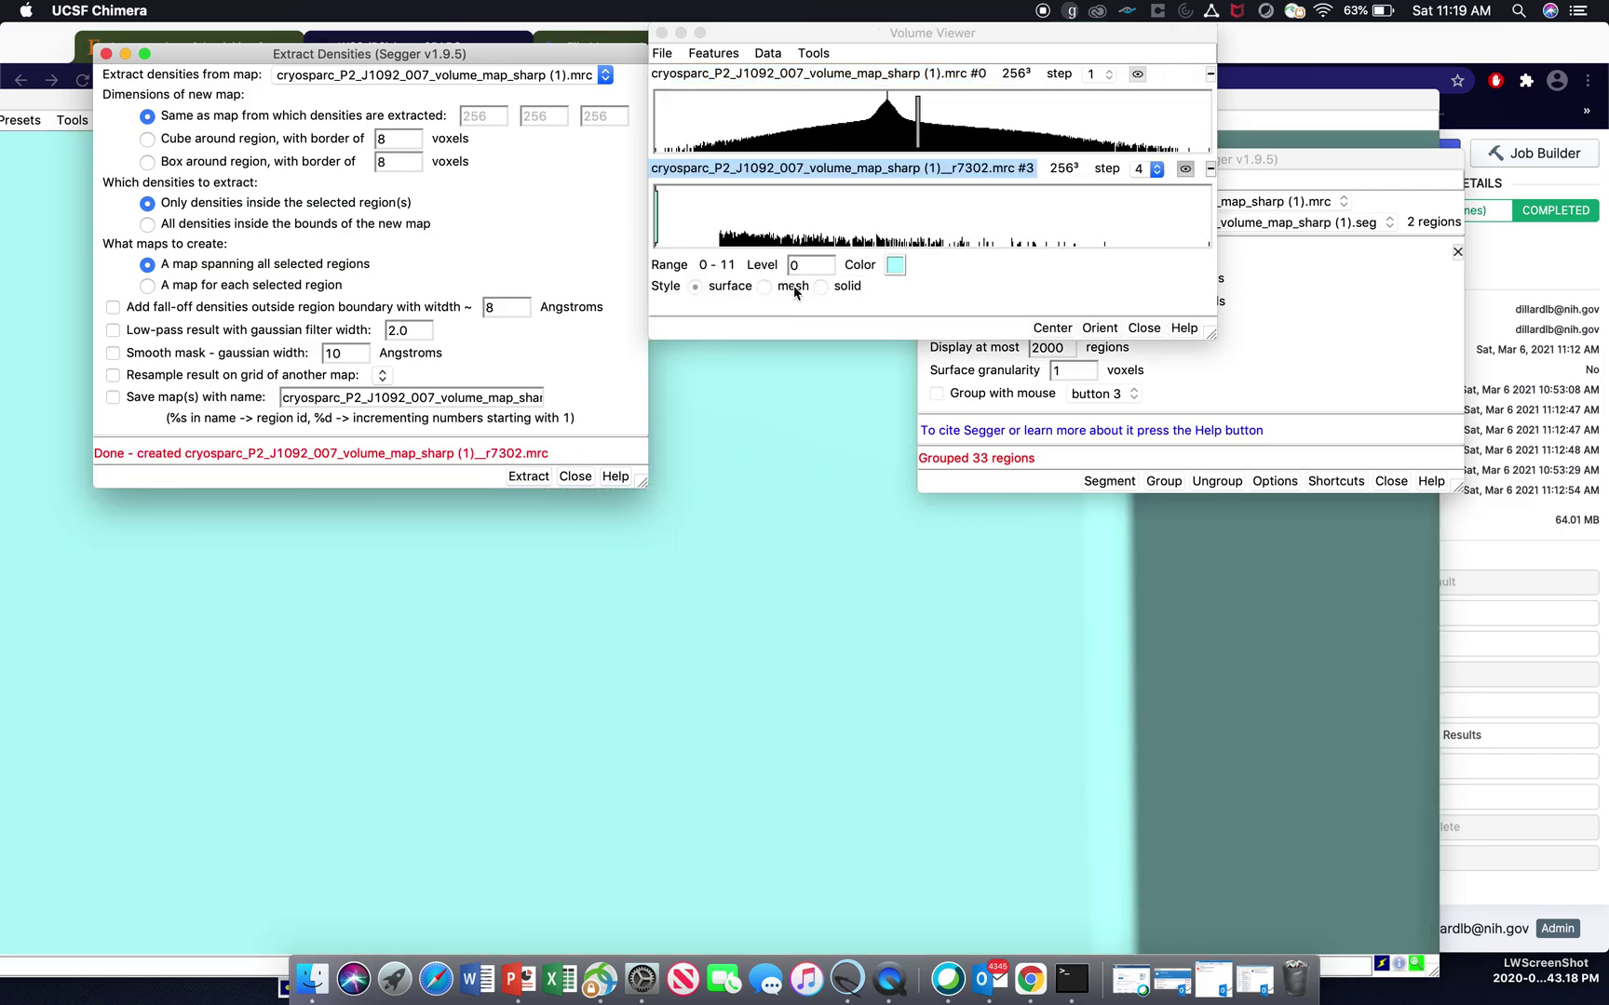
{"action": "left_click_drag", "start_coordinate": [655, 223], "coordinate": [677, 237]}
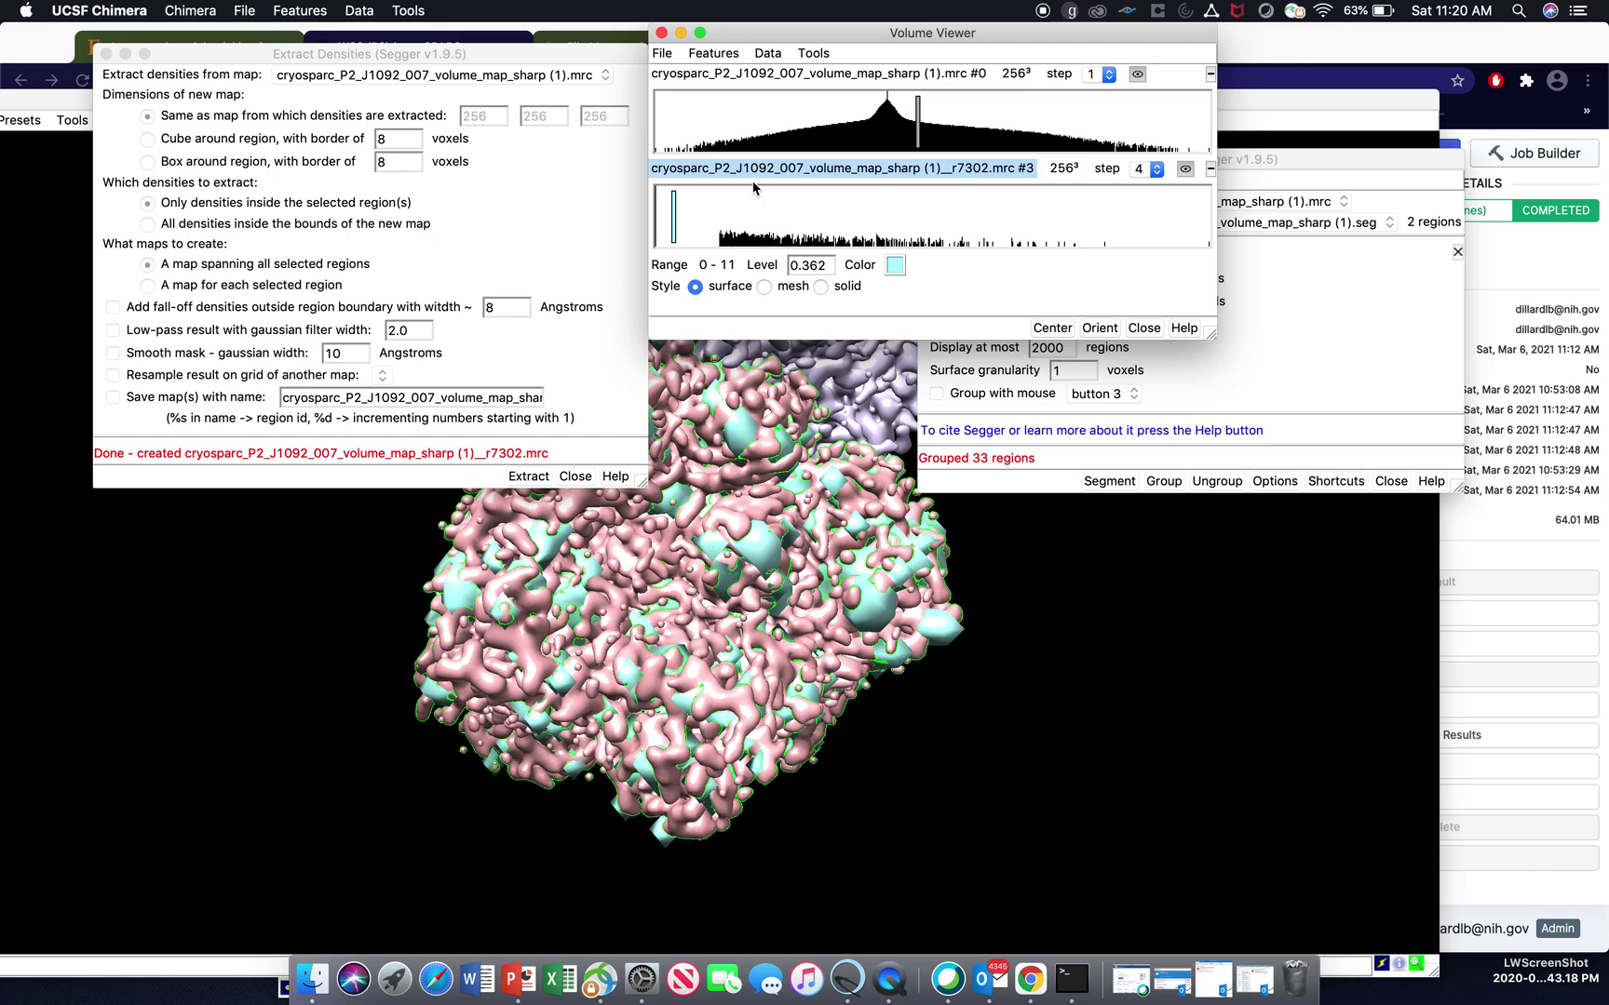
{"action": "left_click_drag", "start_coordinate": [675, 214], "coordinate": [700, 222]}
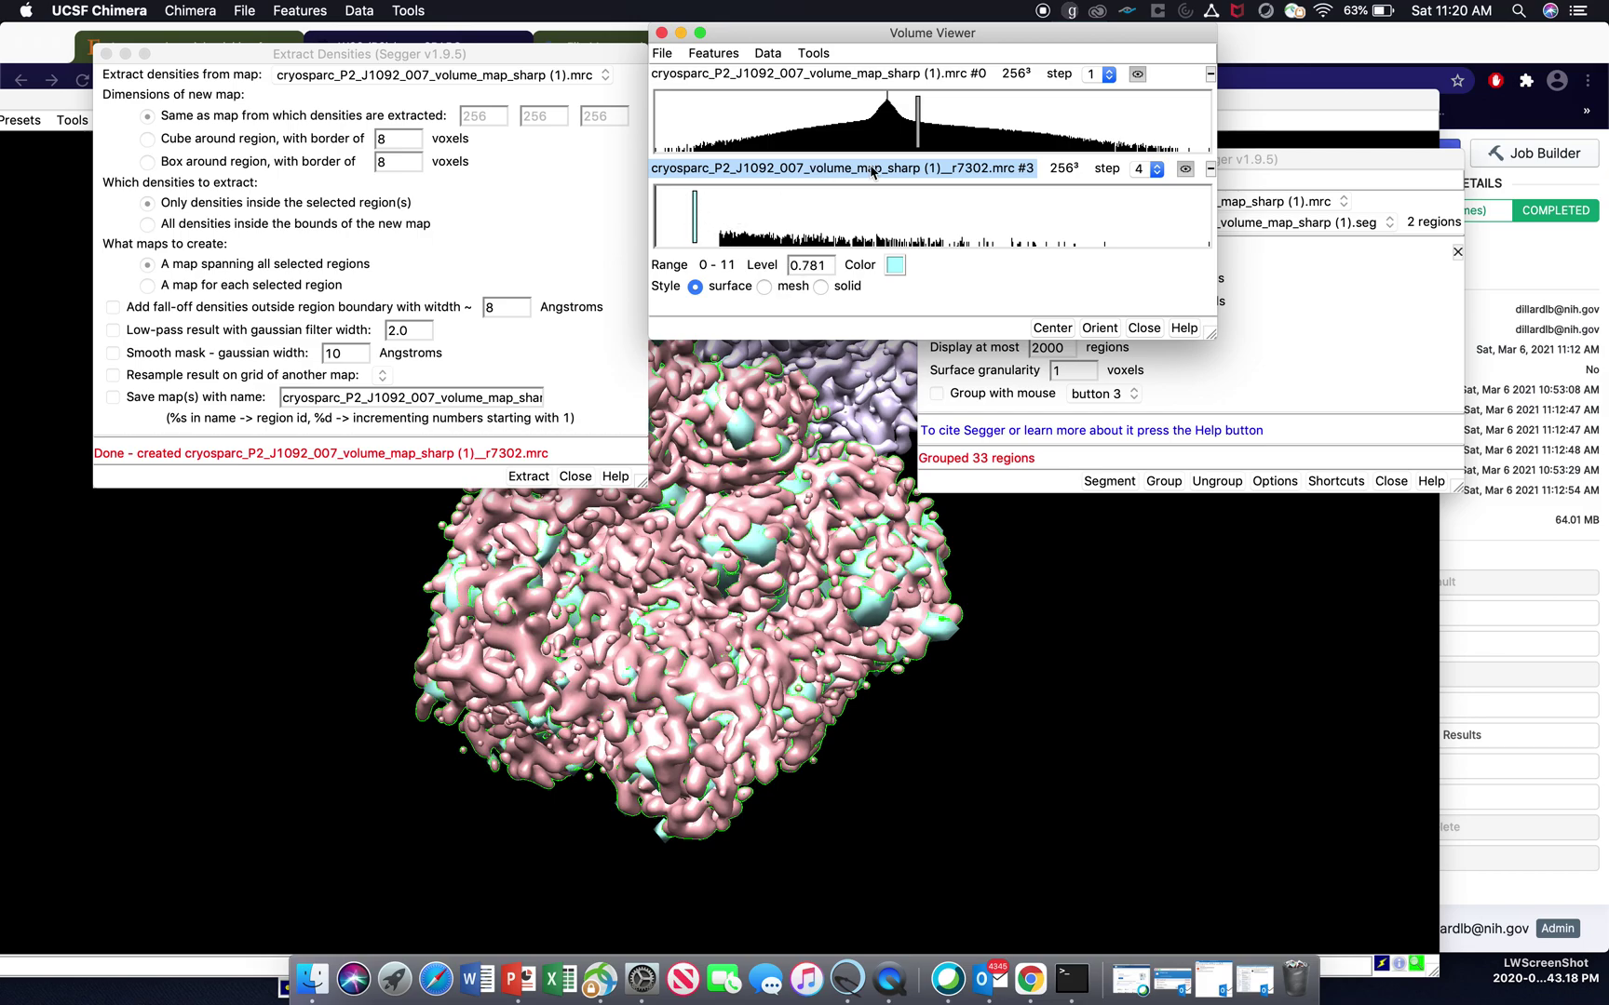
{"action": "left_click", "coordinate": [920, 129]}
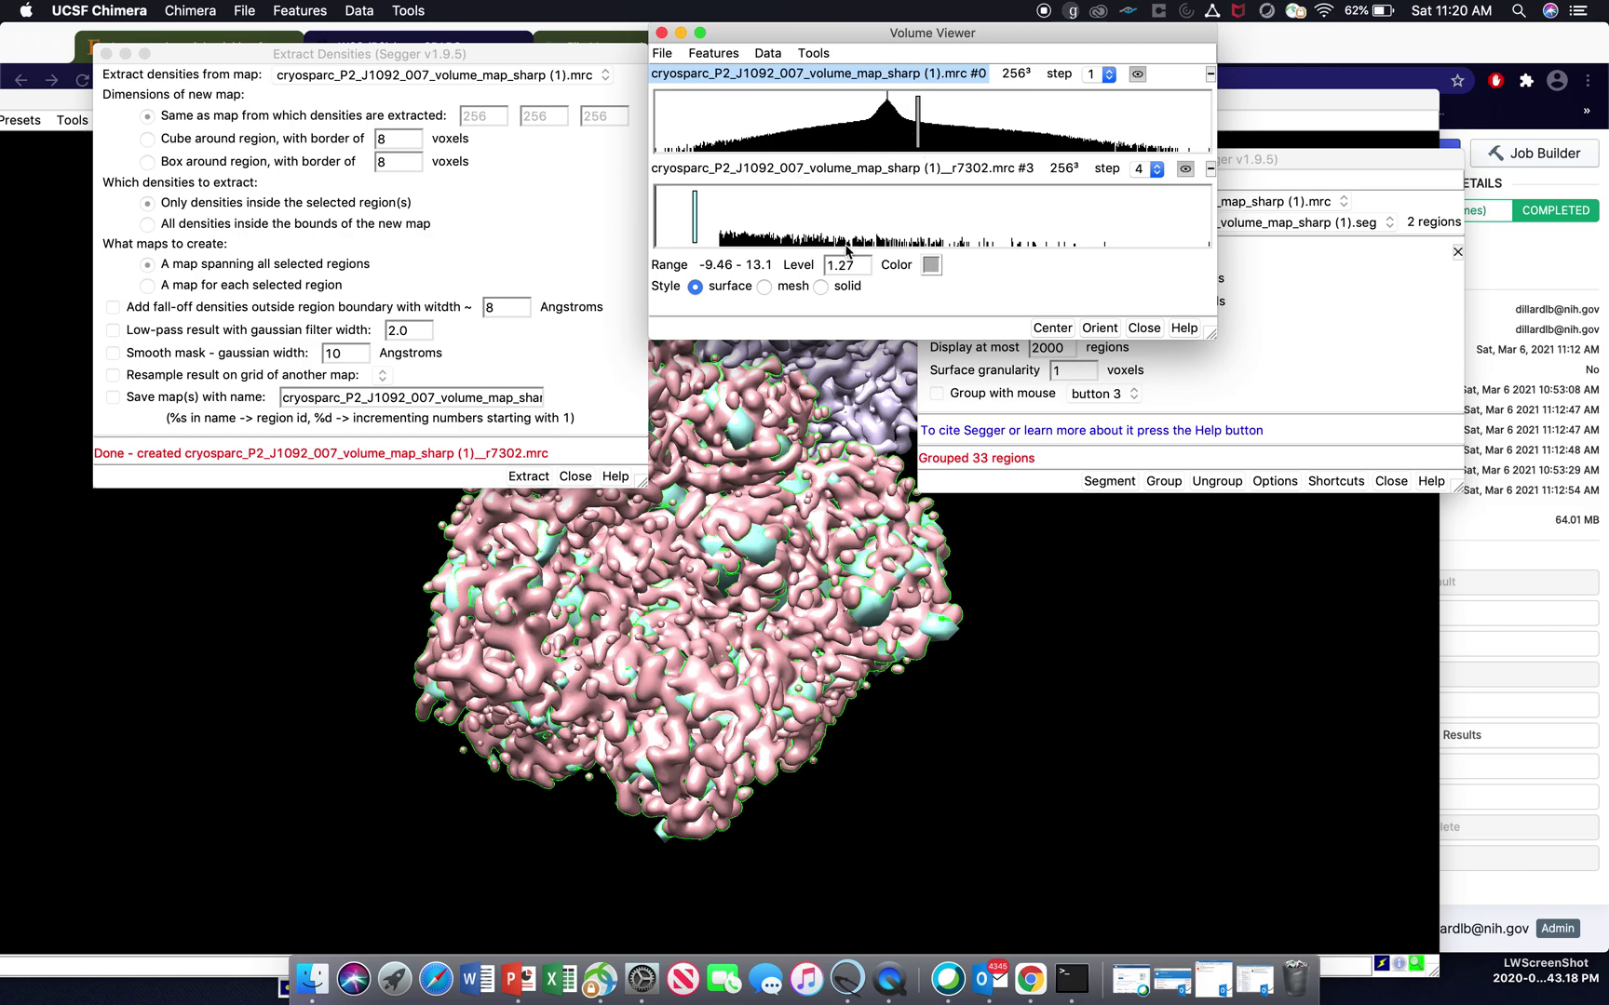
{"action": "left_click", "coordinate": [714, 172]}
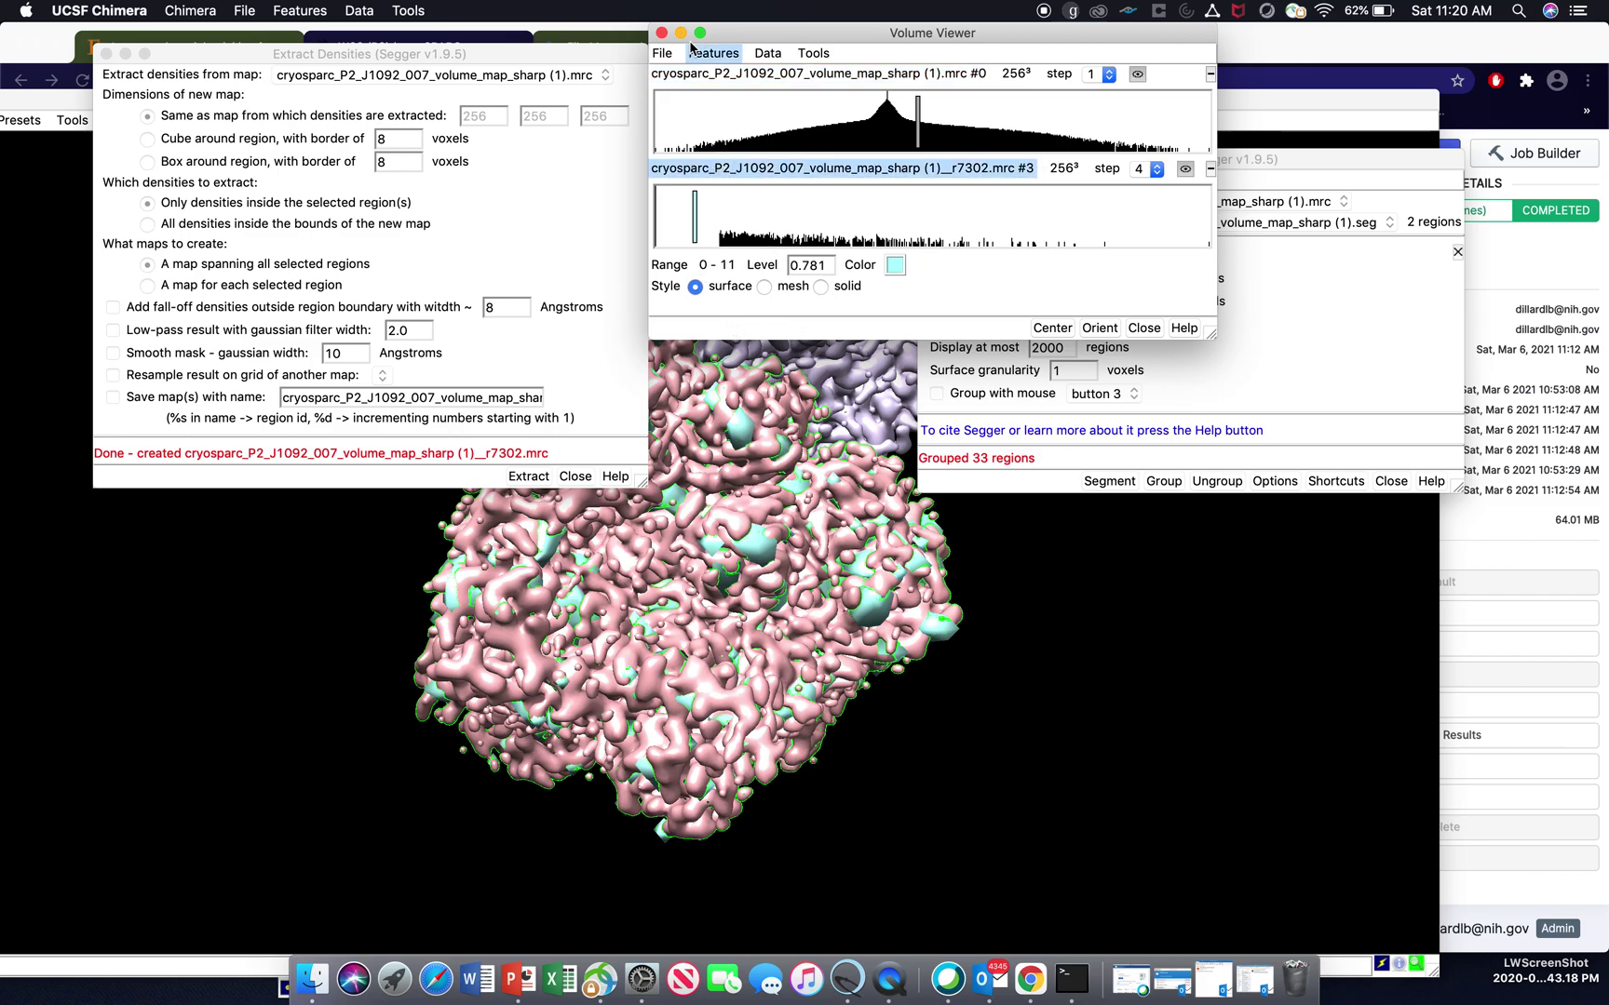
- Bring up Save map as for the extracted map, then switch to cryoSPARC in Chrome
{"action": "left_click", "coordinate": [663, 55]}
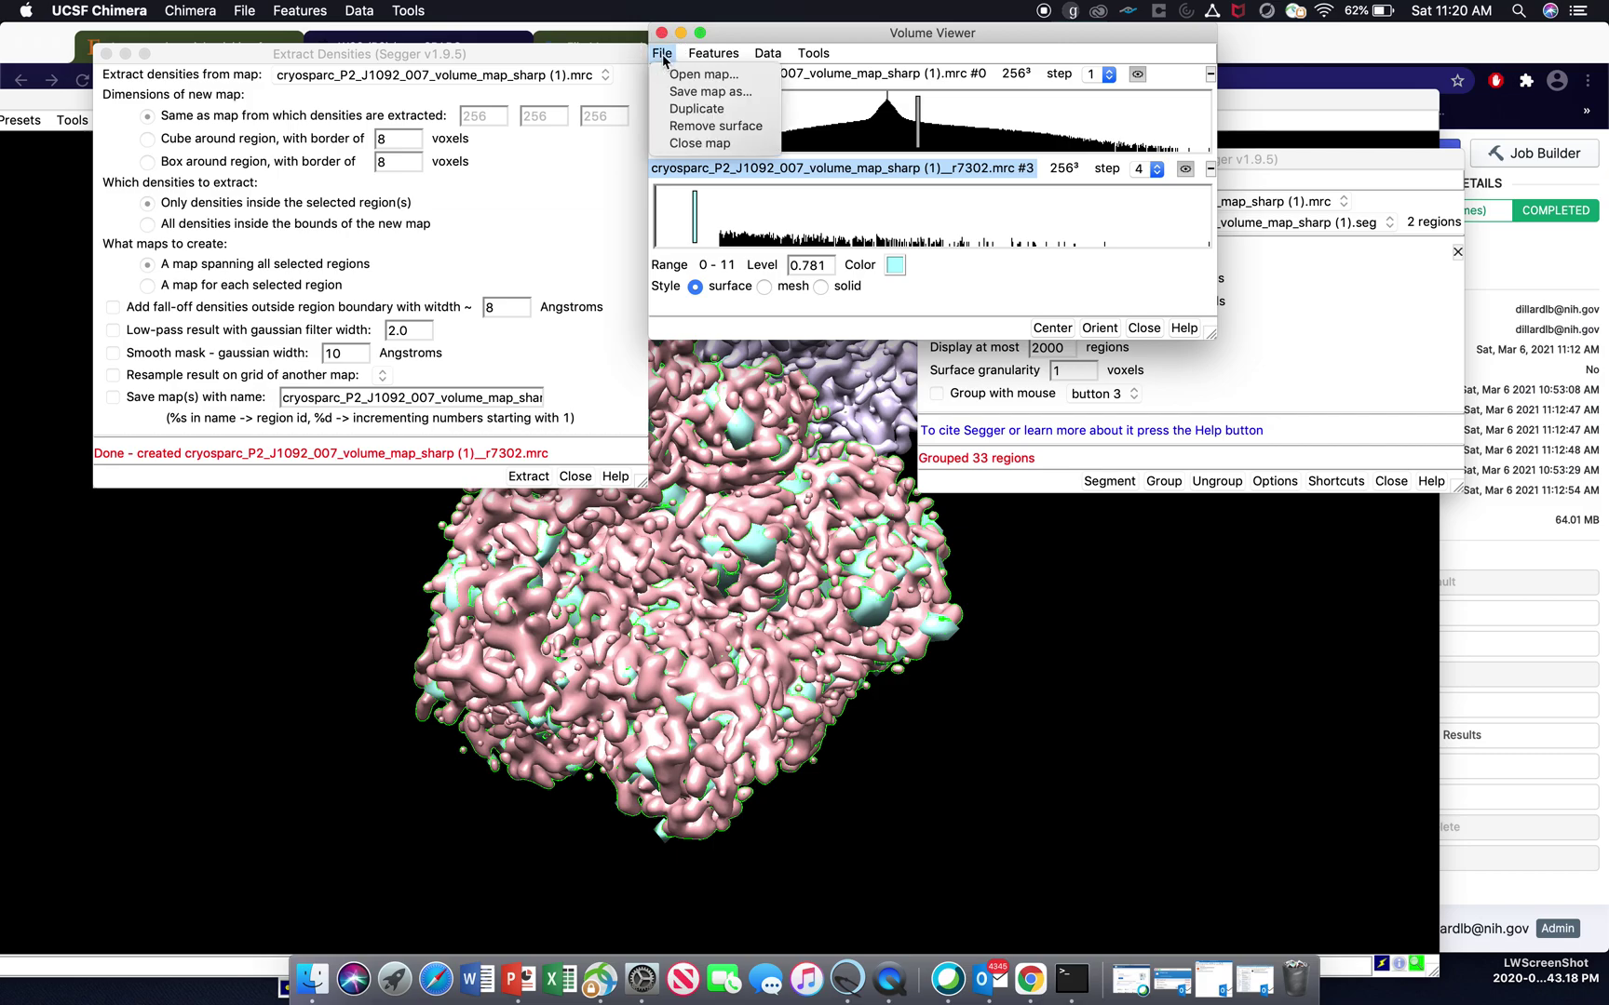
{"action": "left_click", "coordinate": [694, 94]}
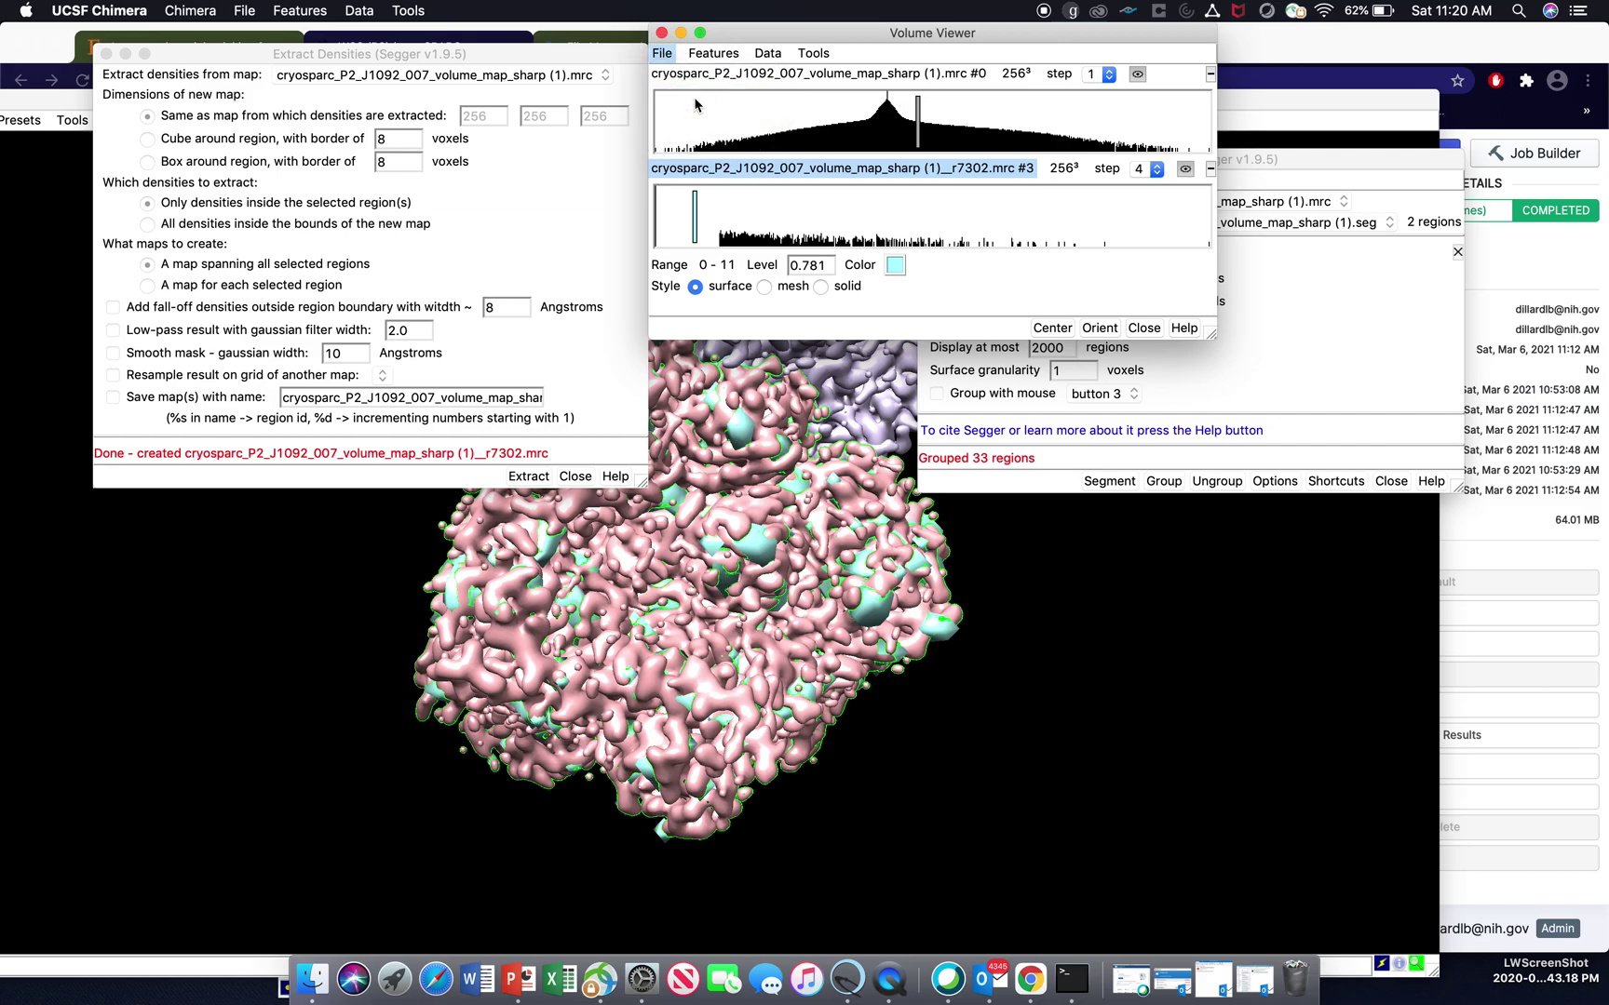
{"action": "left_click_drag", "start_coordinate": [1348, 731], "coordinate": [1308, 734]}
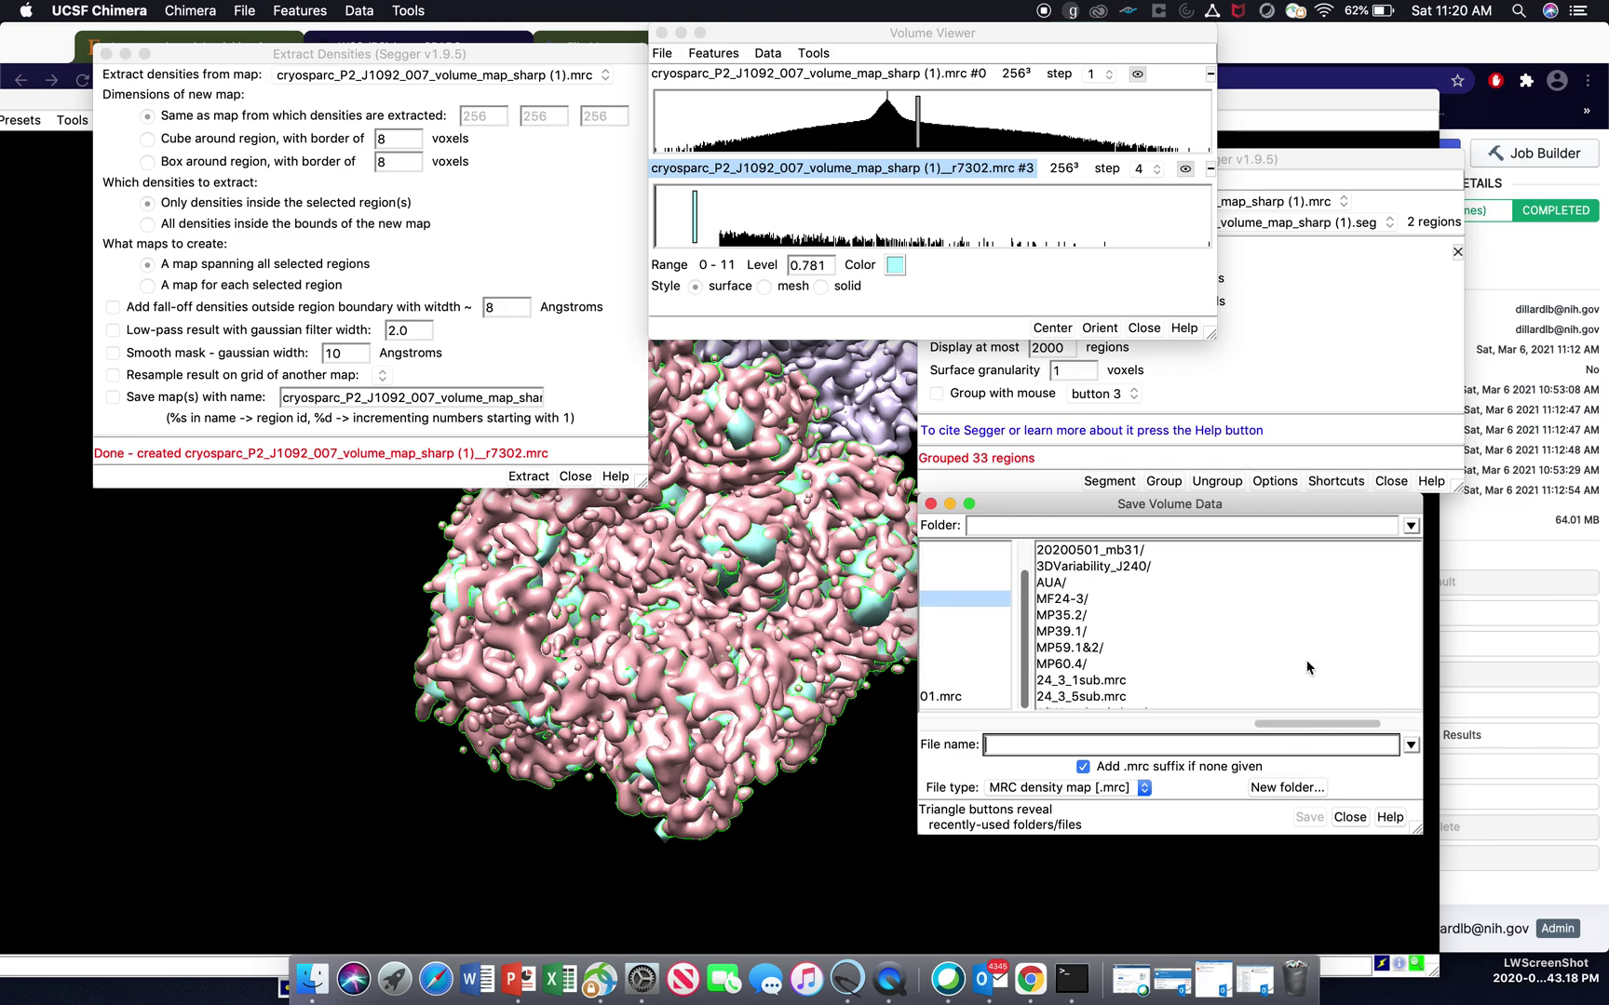
{"action": "scroll", "coordinate": [1307, 668], "scroll_direction": "down", "scroll_amount": 1}
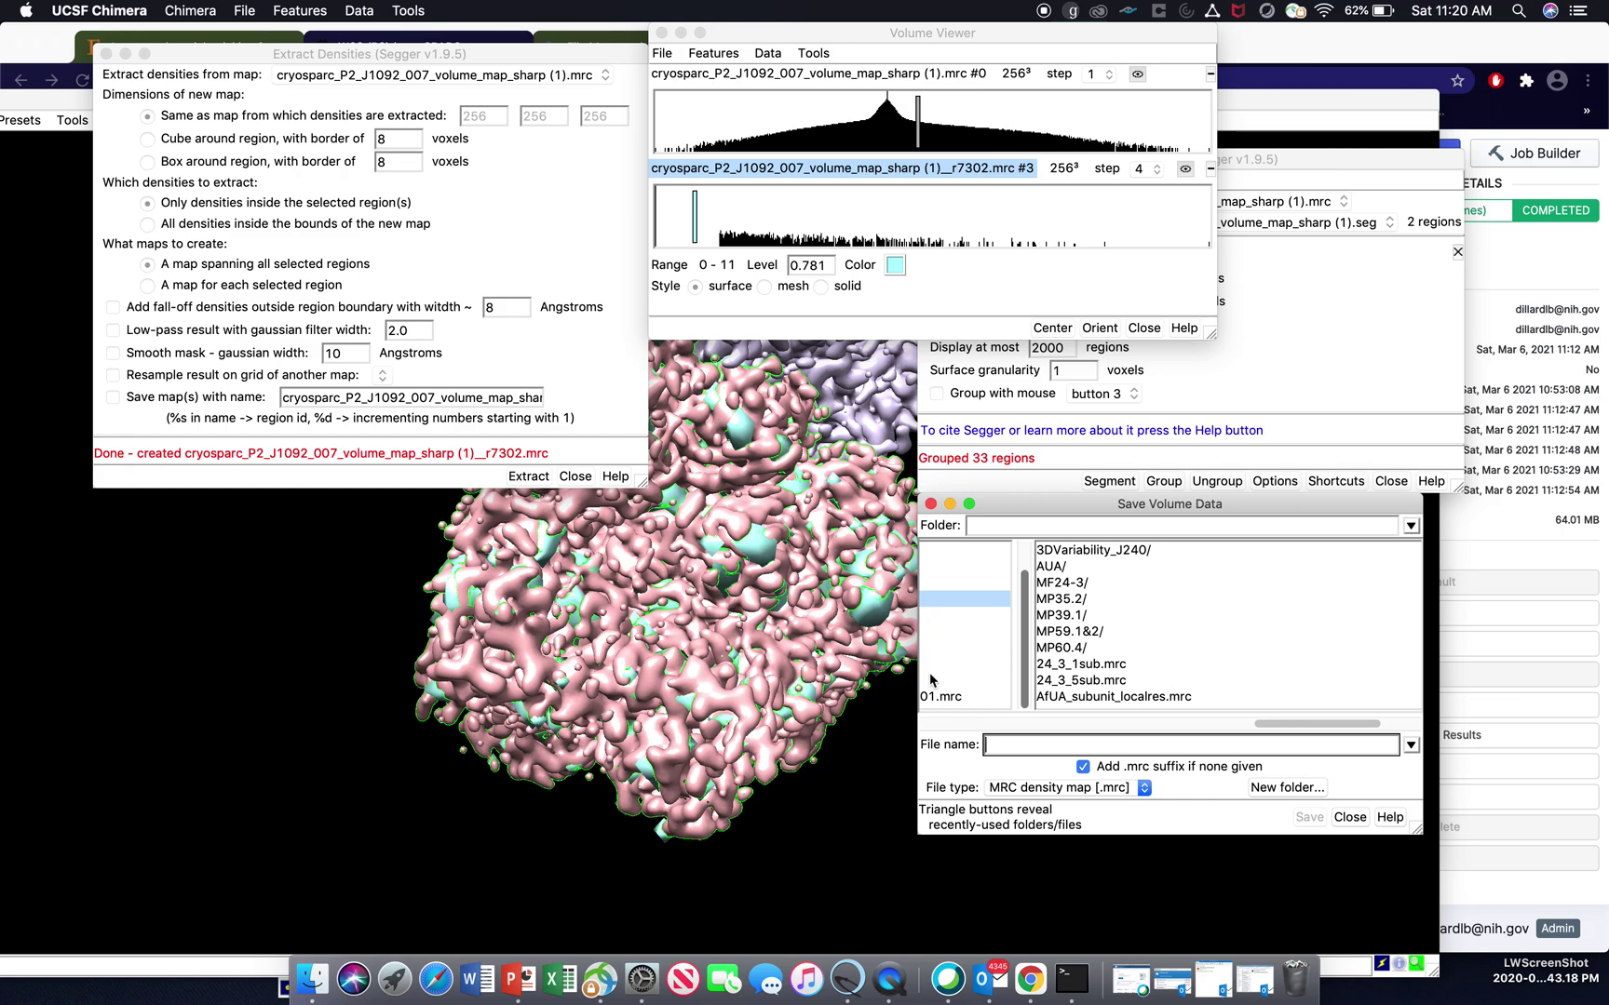
{"action": "left_click", "coordinate": [1033, 982]}
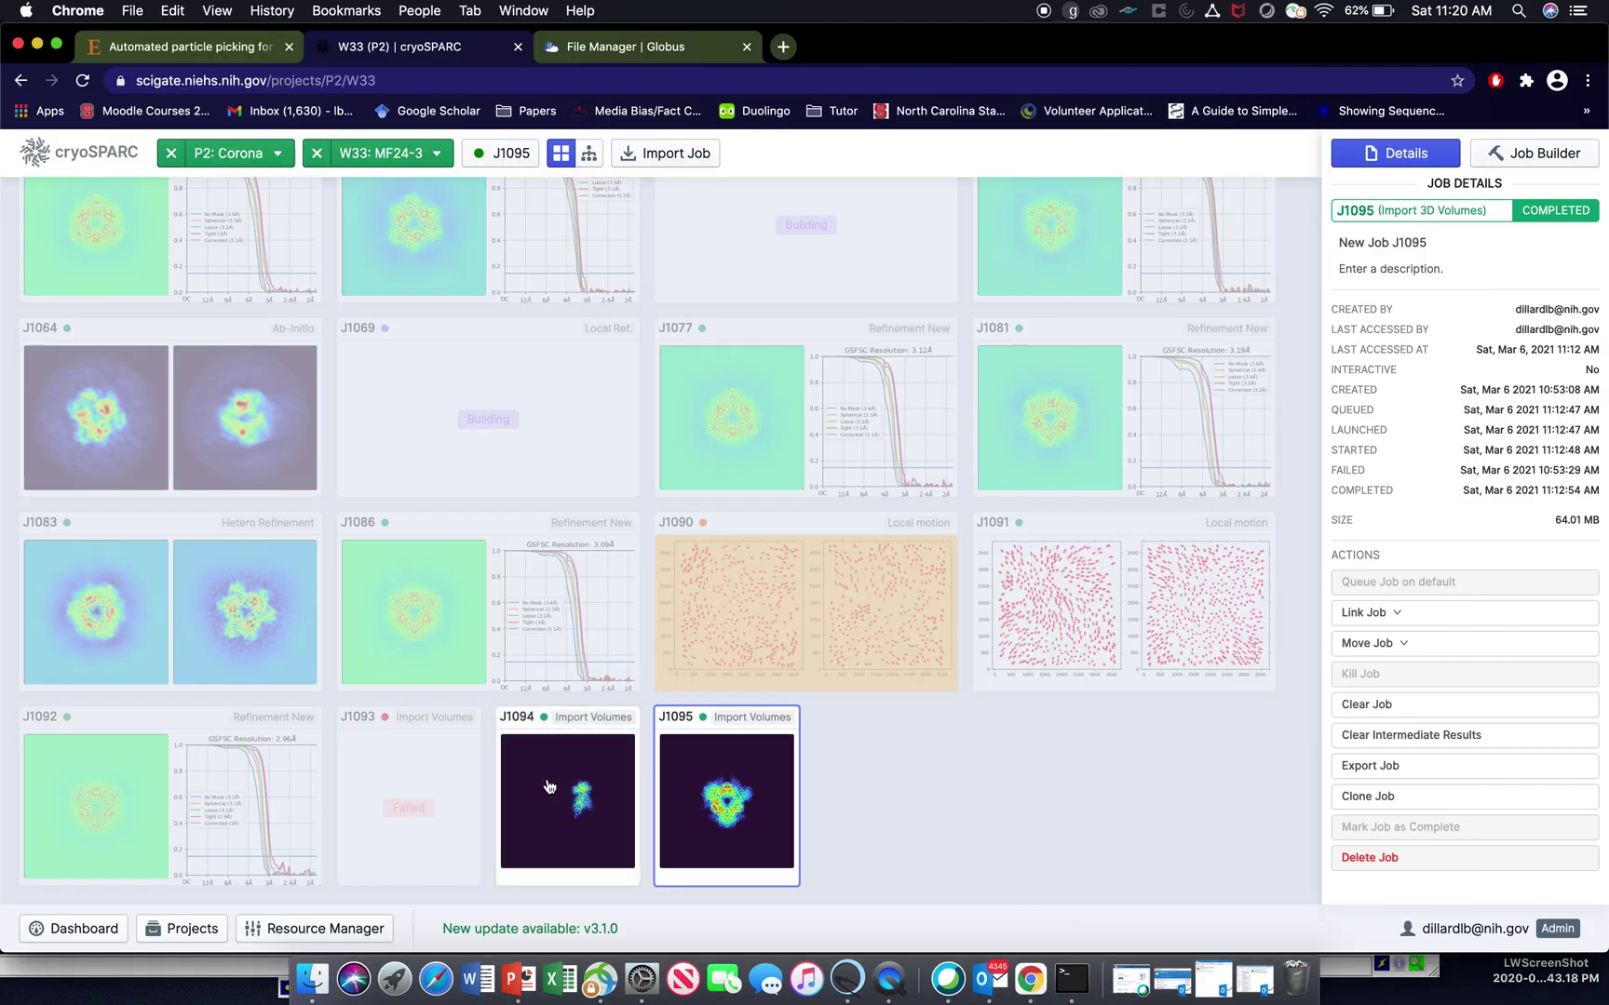
- Create Volume Tools job J1096 from the Job Builder's Utilities section
{"action": "left_click", "coordinate": [1534, 153]}
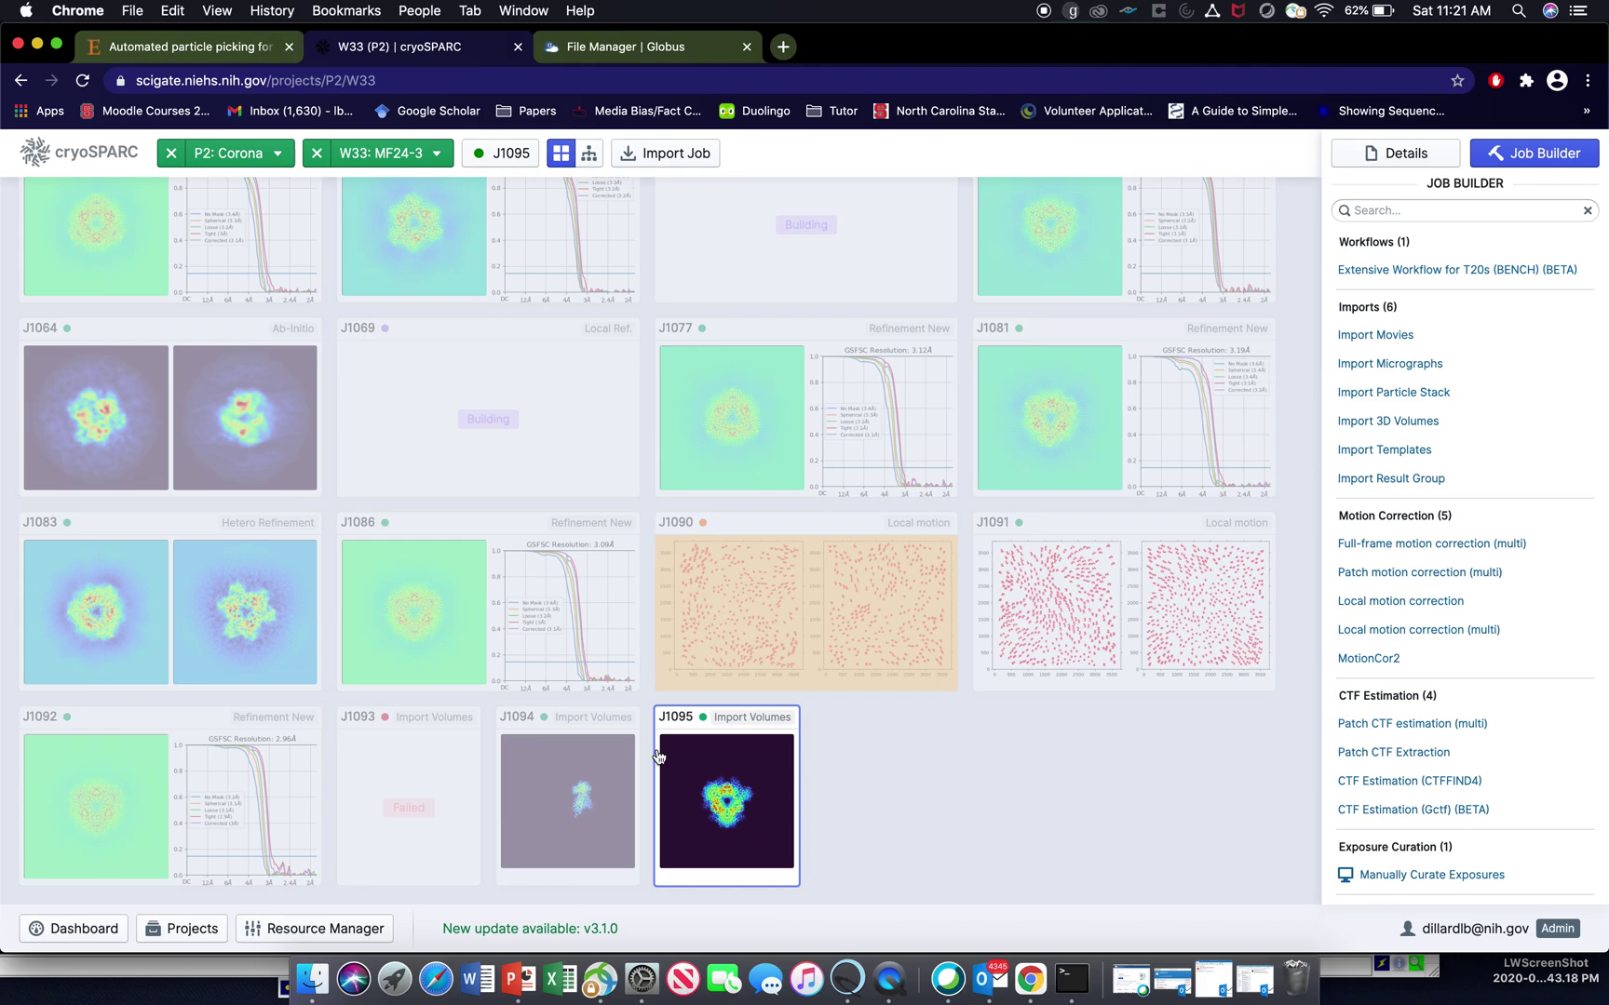
{"action": "left_click", "coordinate": [568, 801]}
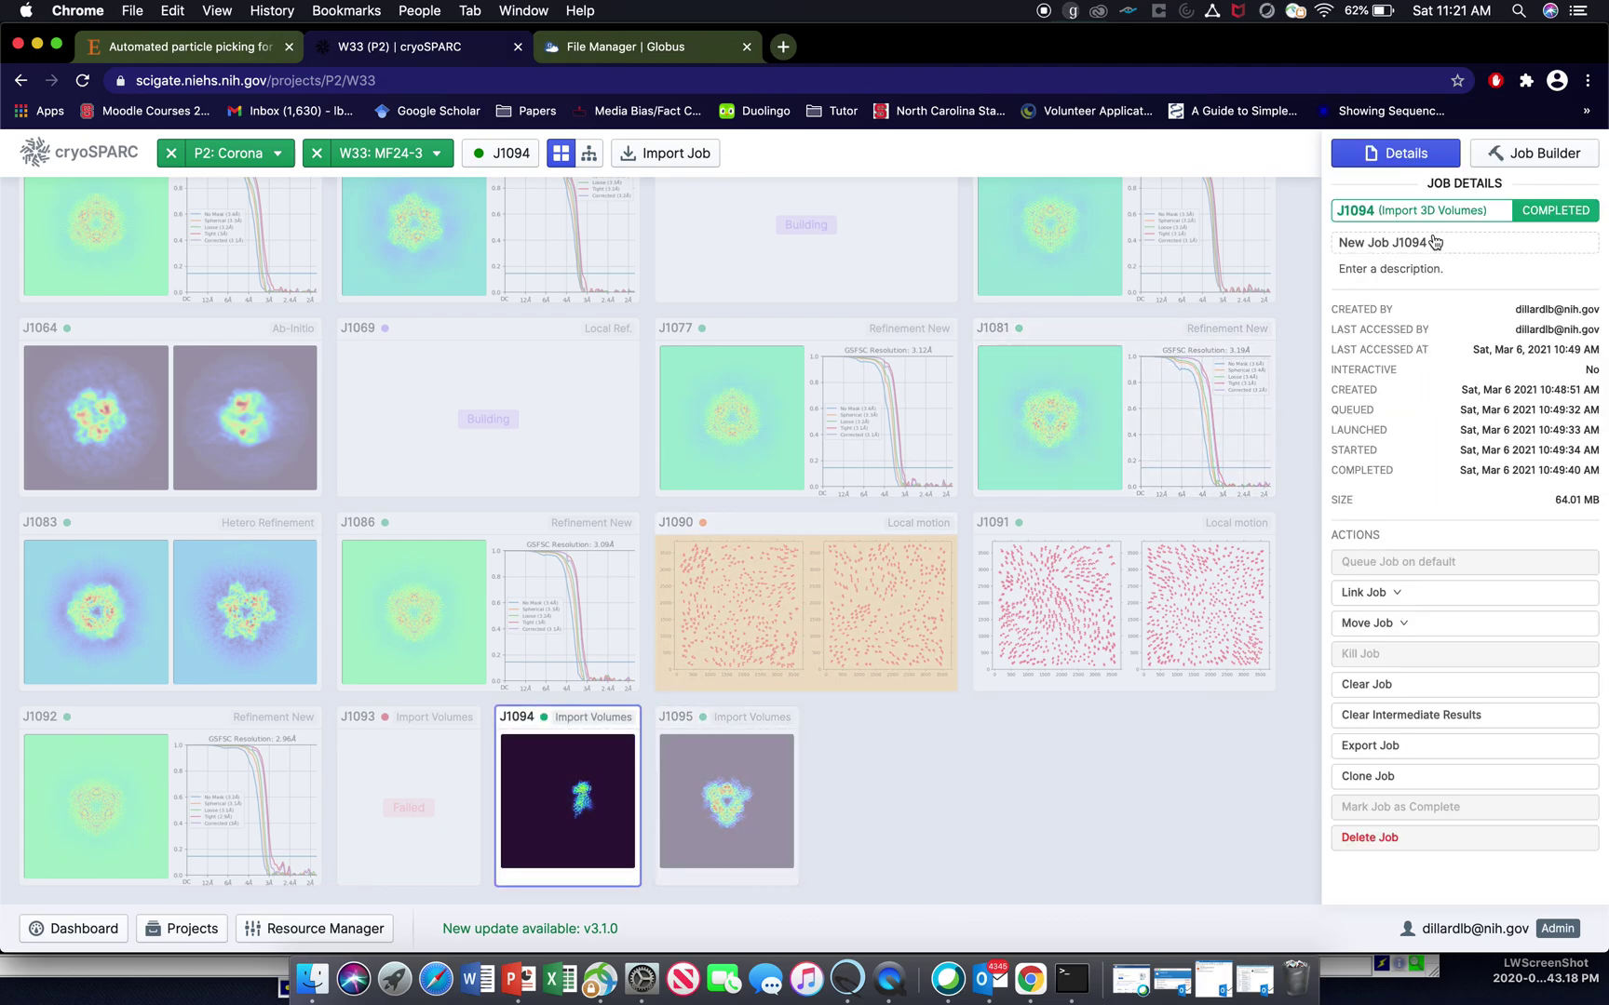
{"action": "left_click", "coordinate": [1546, 155]}
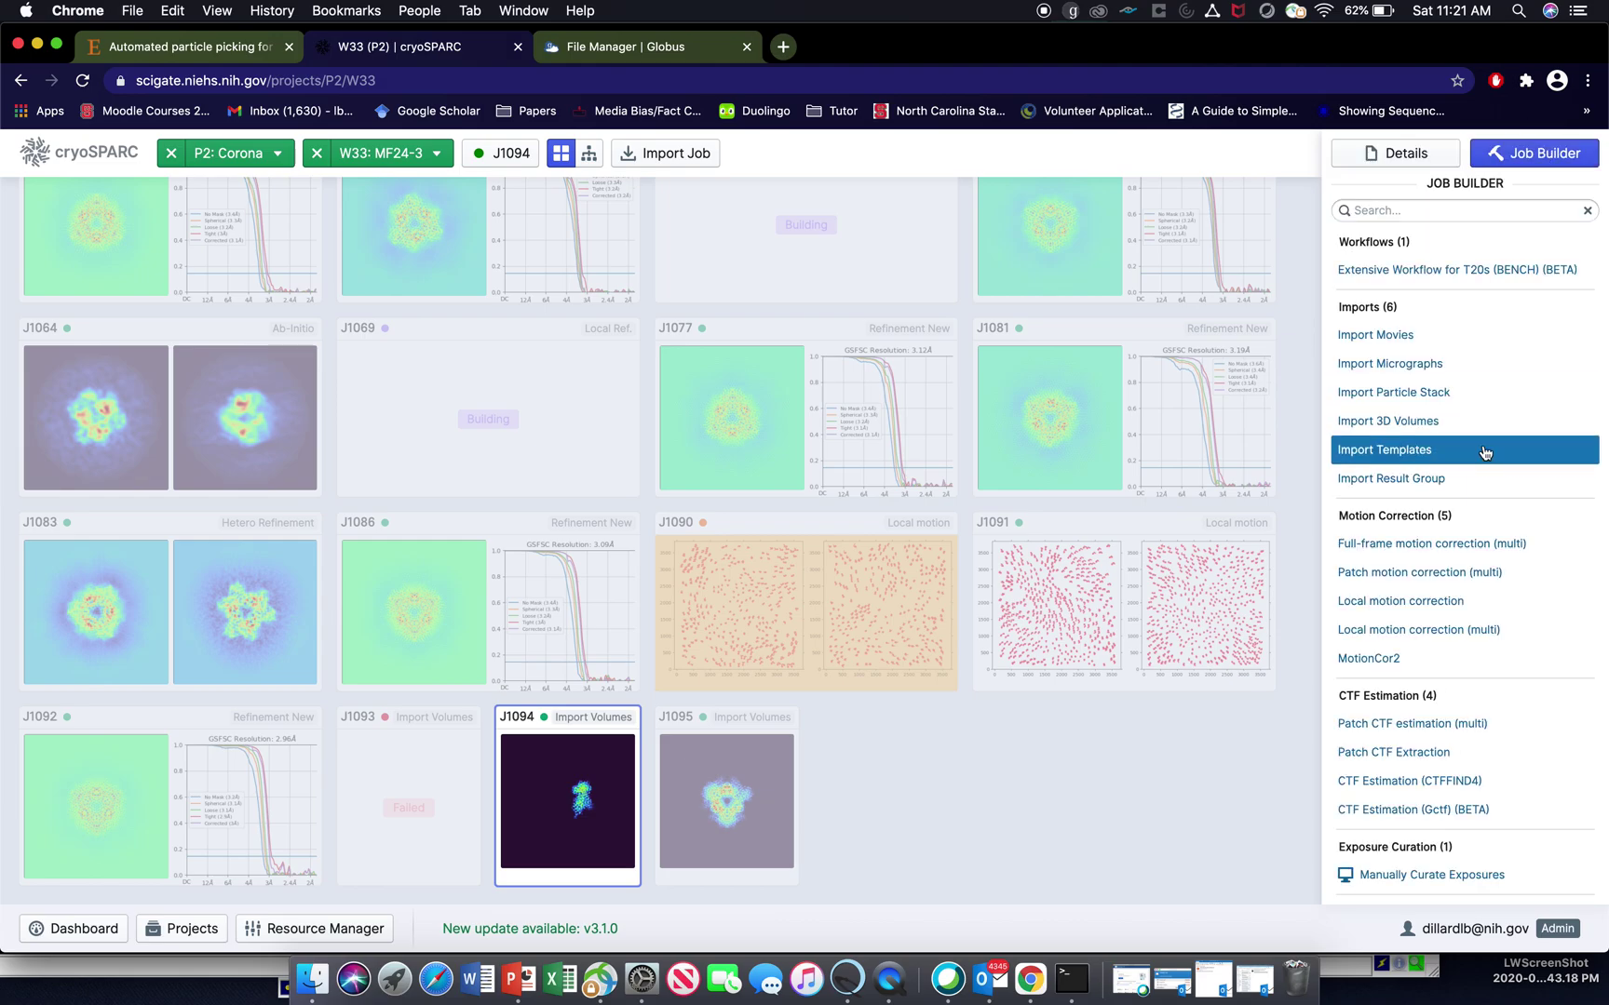
{"action": "scroll", "coordinate": [1484, 536], "scroll_direction": "down", "scroll_amount": 10}
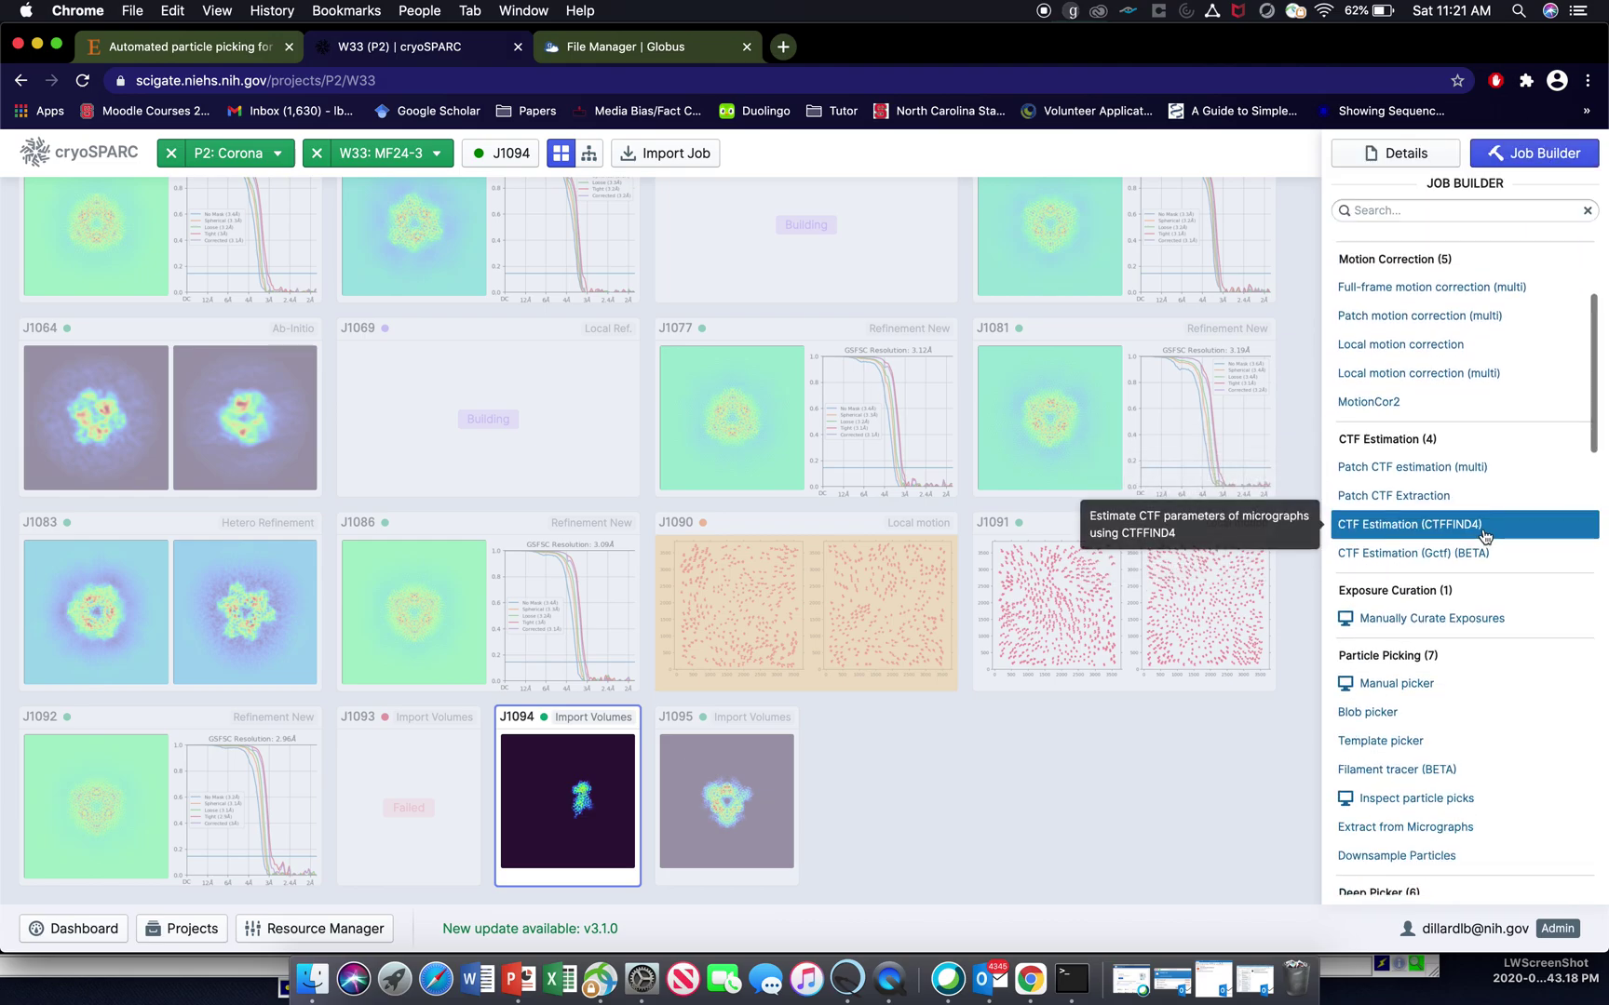
{"action": "scroll", "coordinate": [1483, 536], "scroll_direction": "down", "scroll_amount": 15}
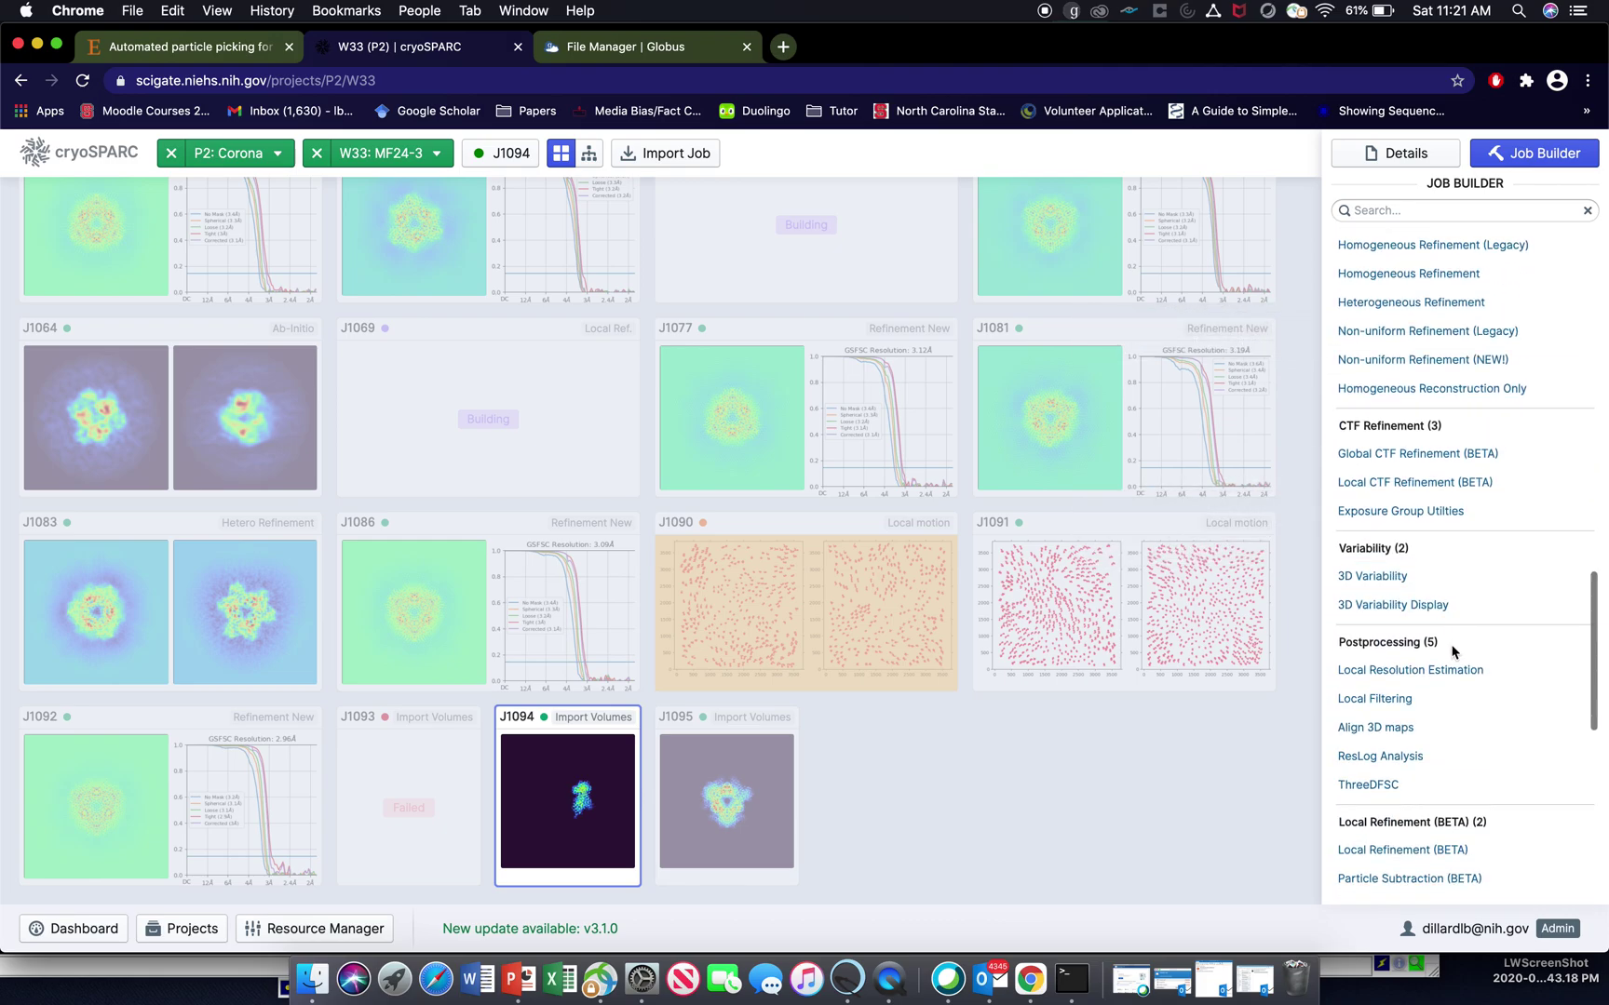
{"action": "scroll", "coordinate": [1454, 649], "scroll_direction": "down", "scroll_amount": 5}
{"action": "scroll", "coordinate": [1450, 654], "scroll_direction": "down", "scroll_amount": 3}
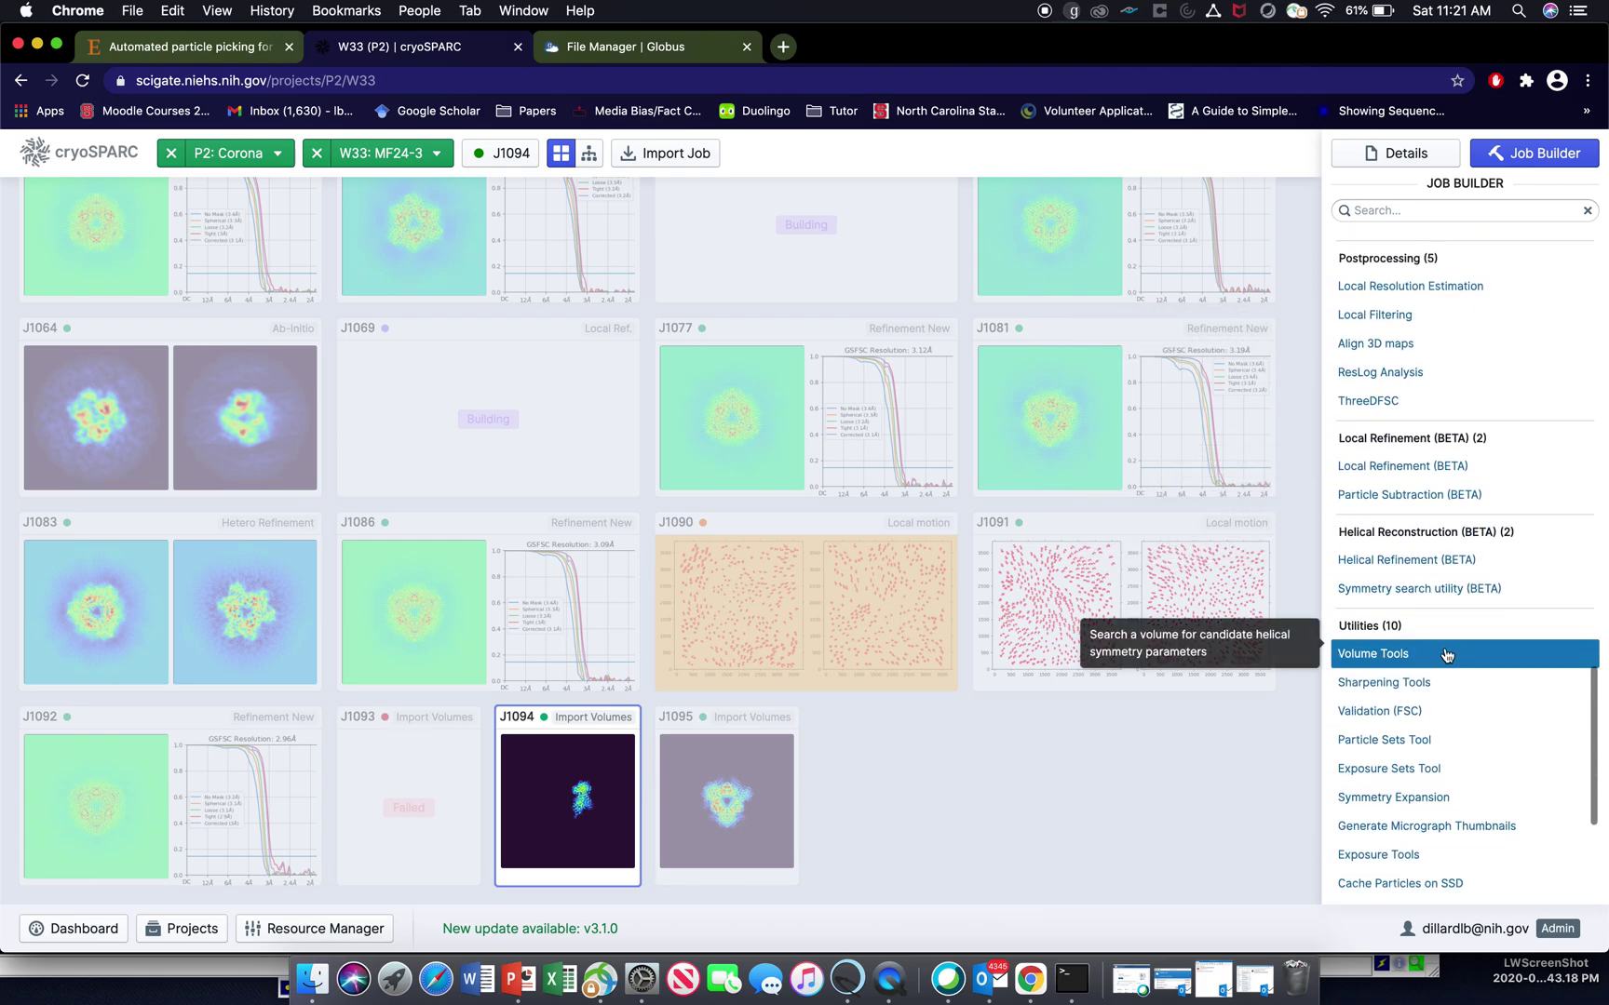
{"action": "left_click", "coordinate": [1416, 664]}
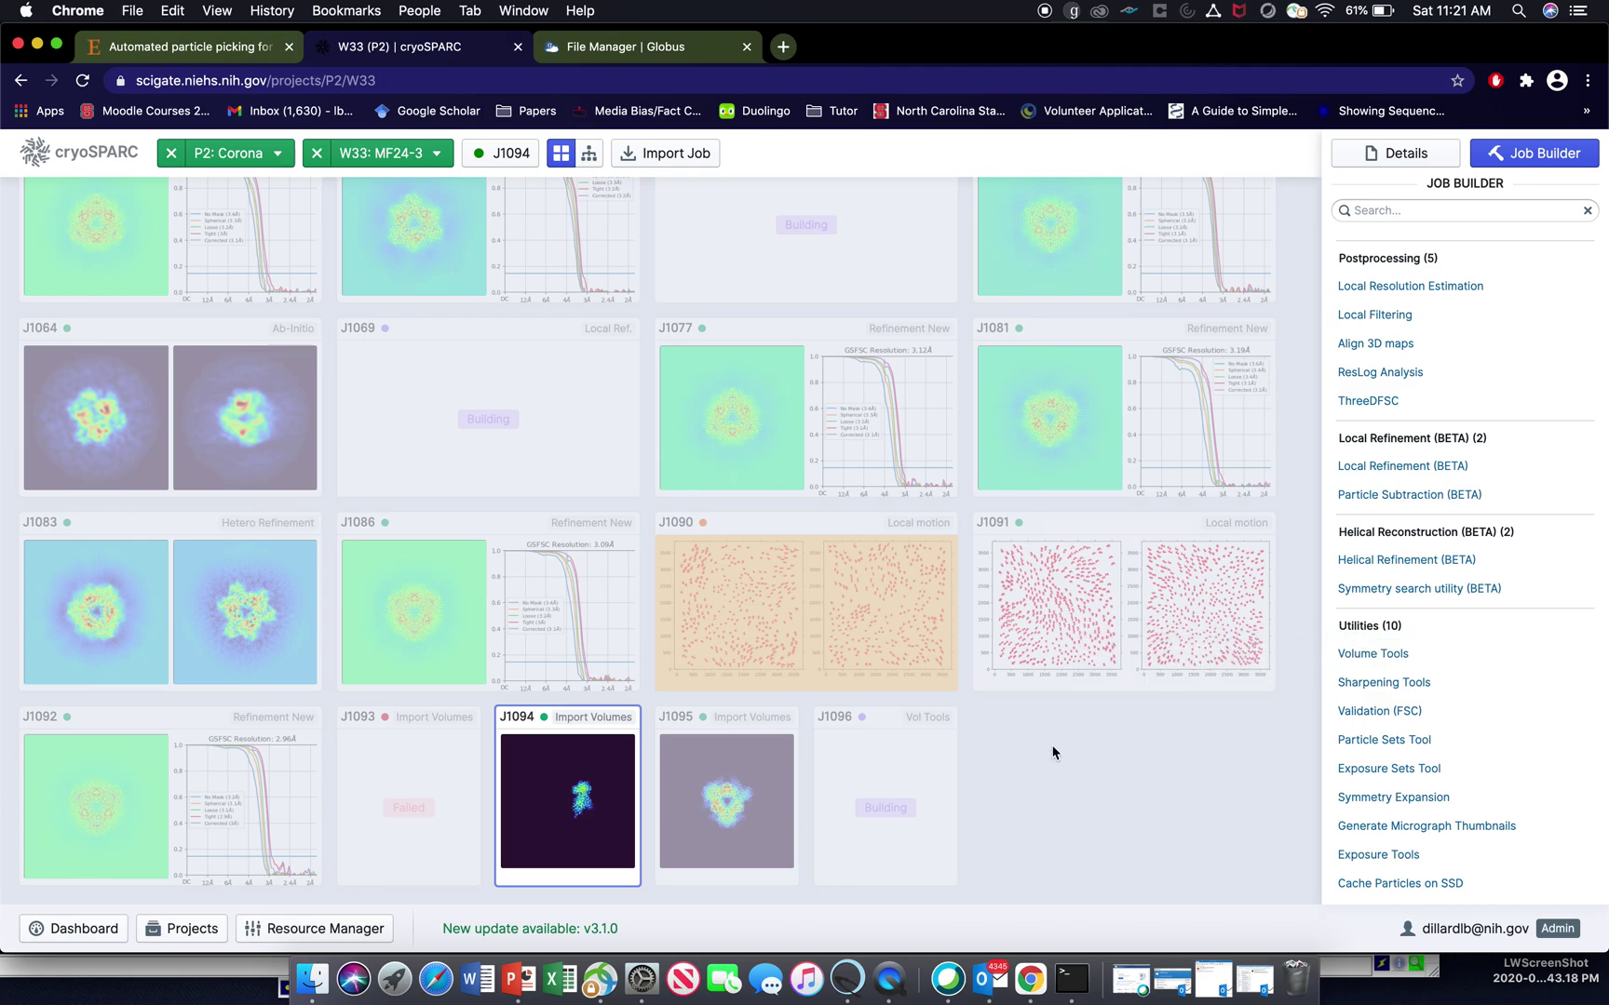
- Connect J1094's imported_volume as the input volume of the new J1096 Volume Tools job
{"action": "left_click", "coordinate": [898, 789]}
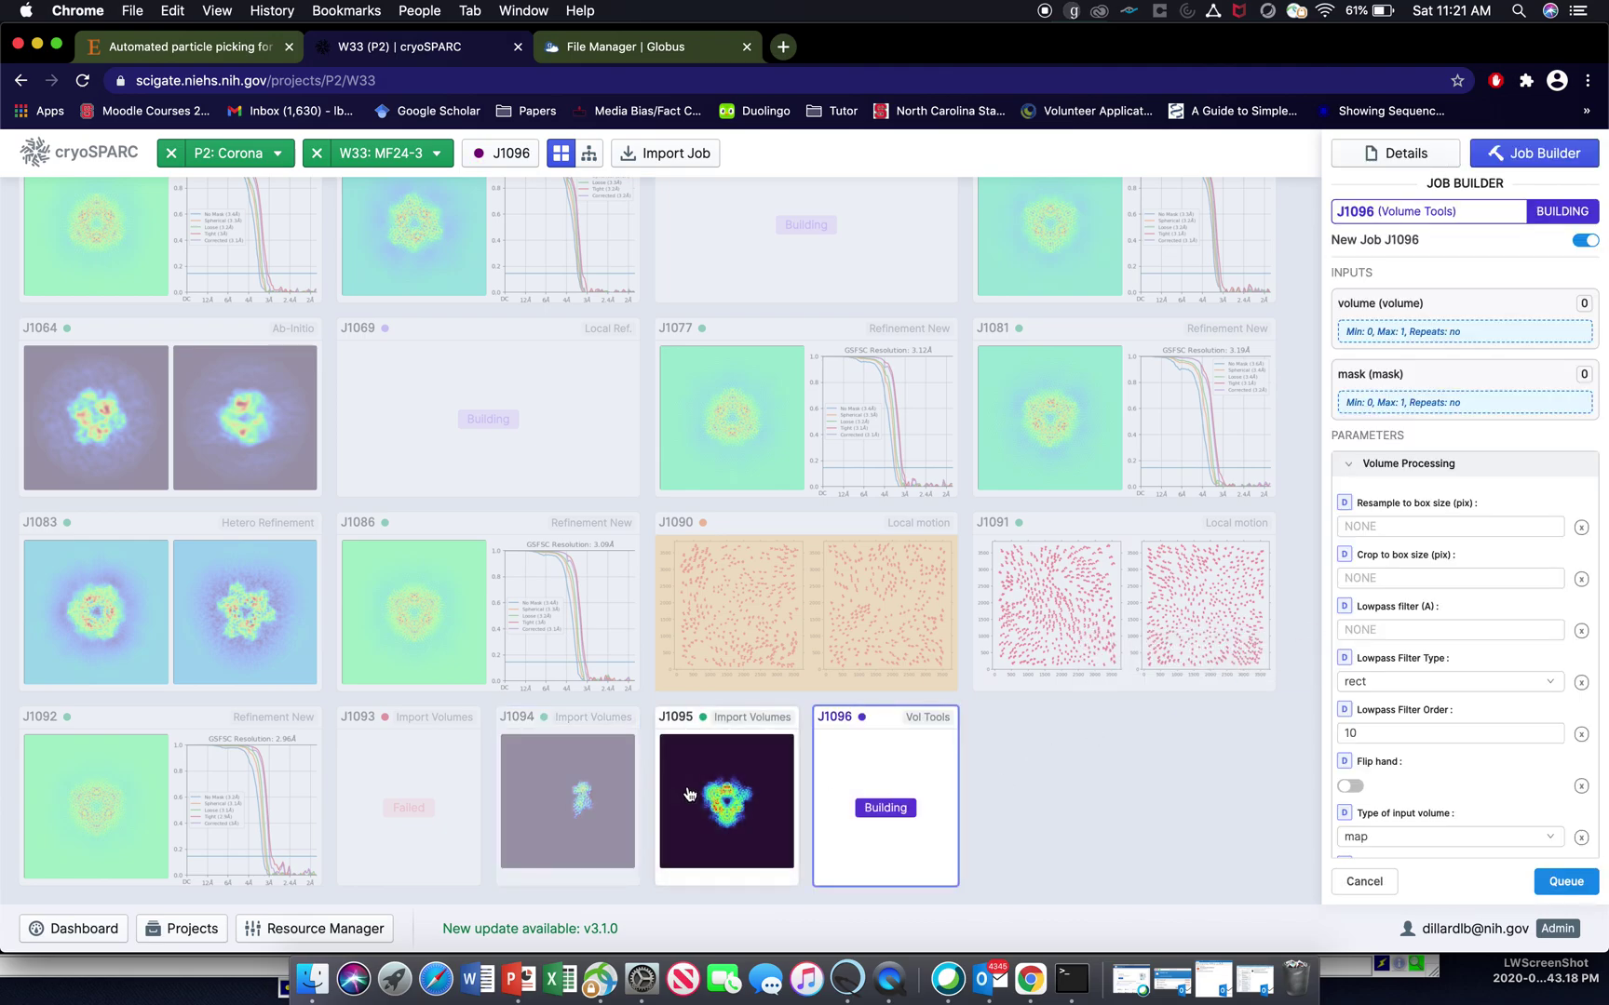
{"action": "double_click", "coordinate": [587, 791]}
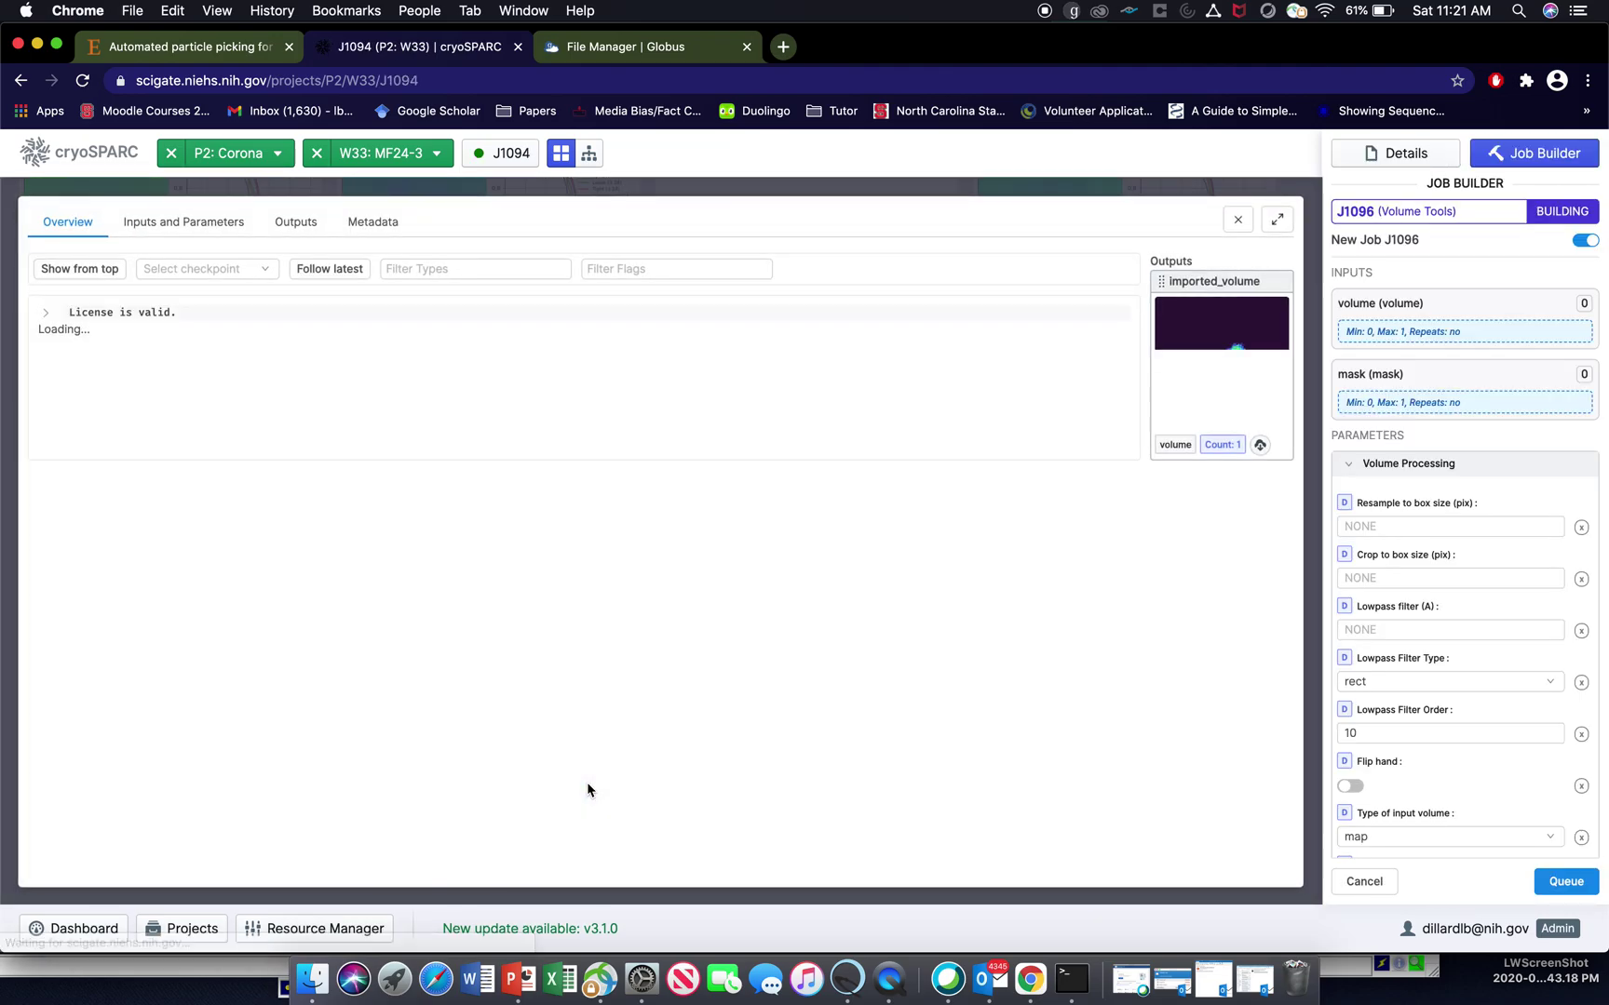
{"action": "left_click_drag", "start_coordinate": [1255, 274], "coordinate": [1438, 317]}
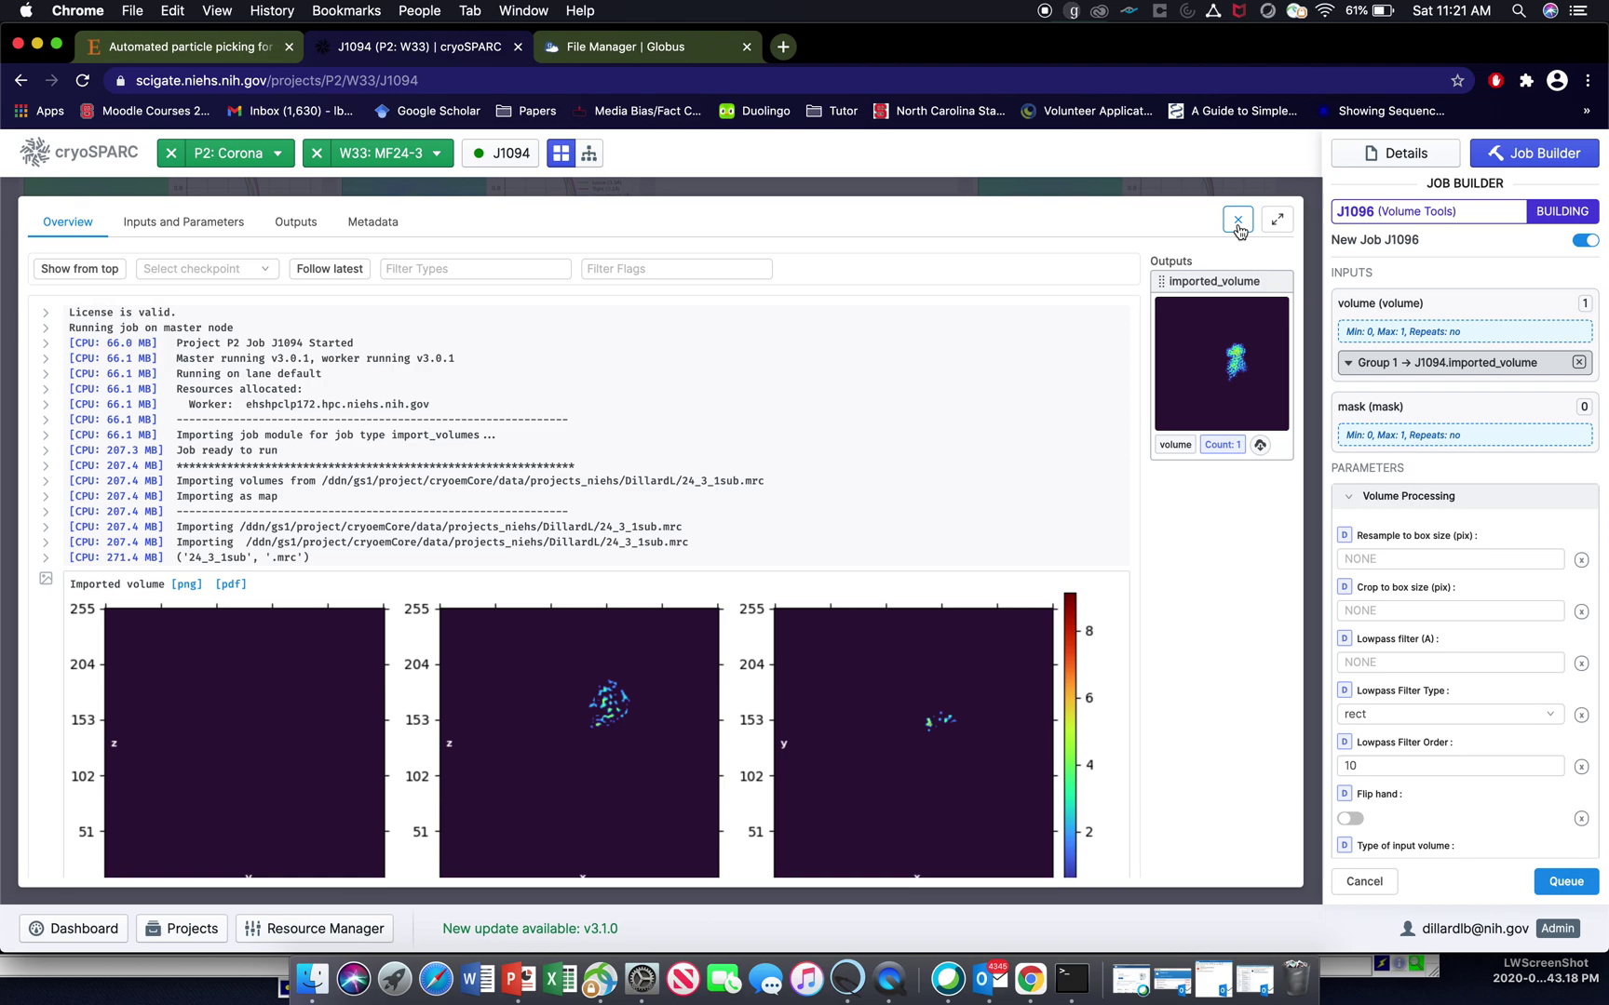
{"action": "scroll", "coordinate": [1401, 487], "scroll_direction": "down", "scroll_amount": 4}
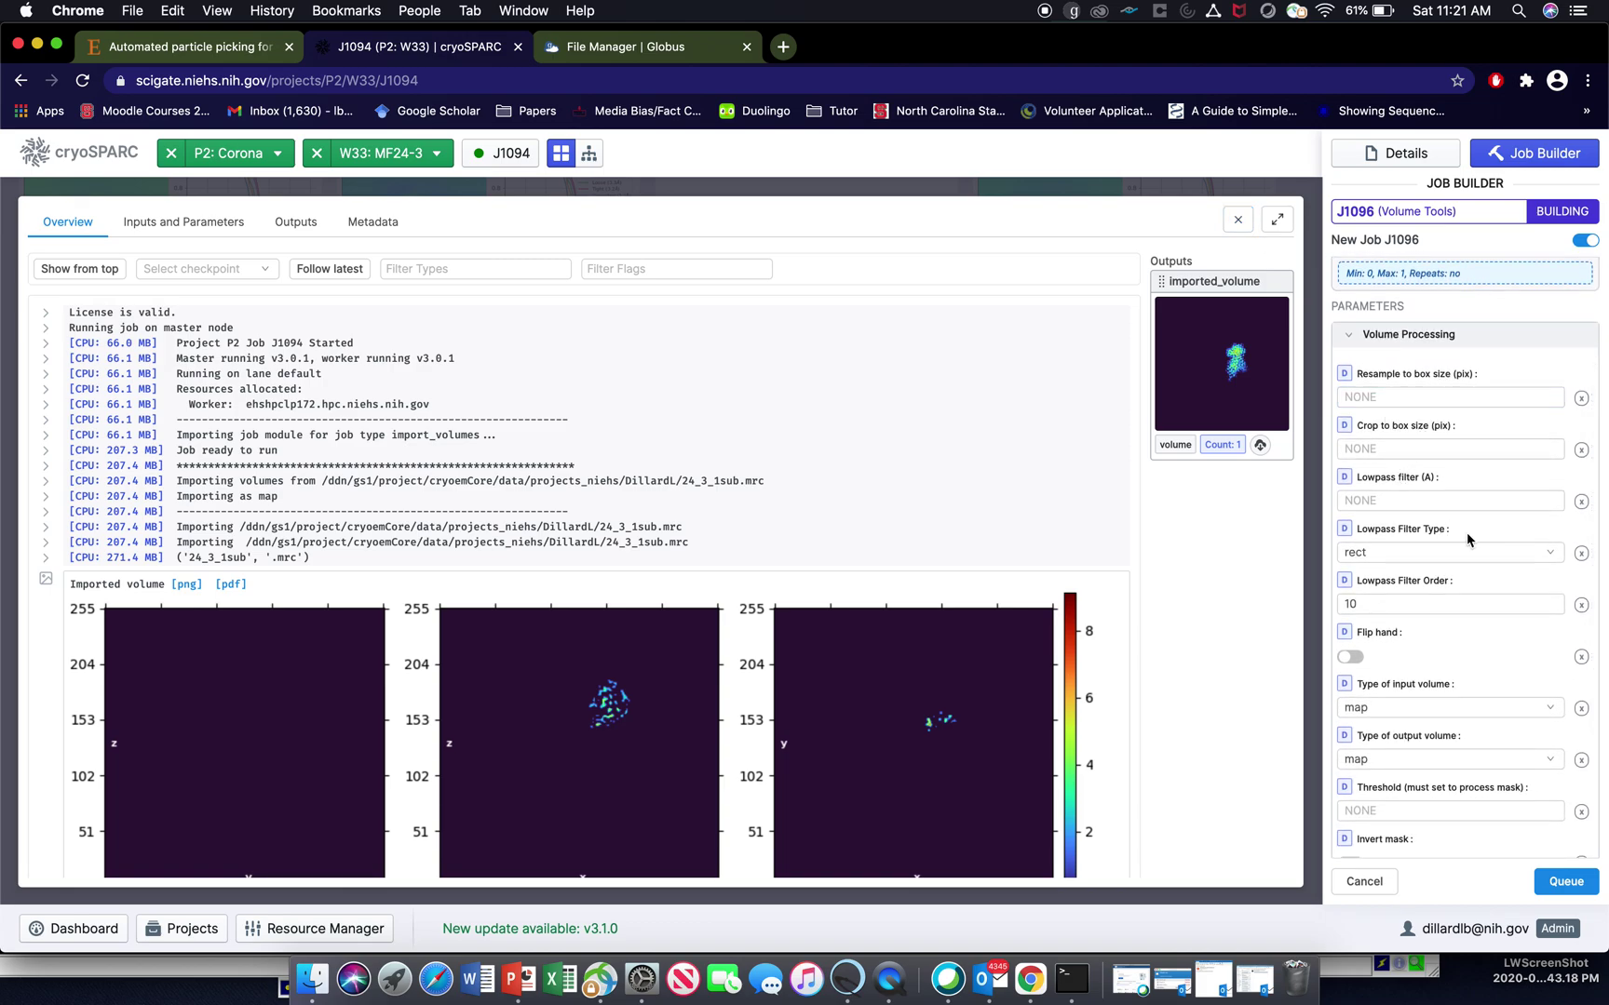
{"action": "scroll", "coordinate": [1467, 540], "scroll_direction": "down", "scroll_amount": 3}
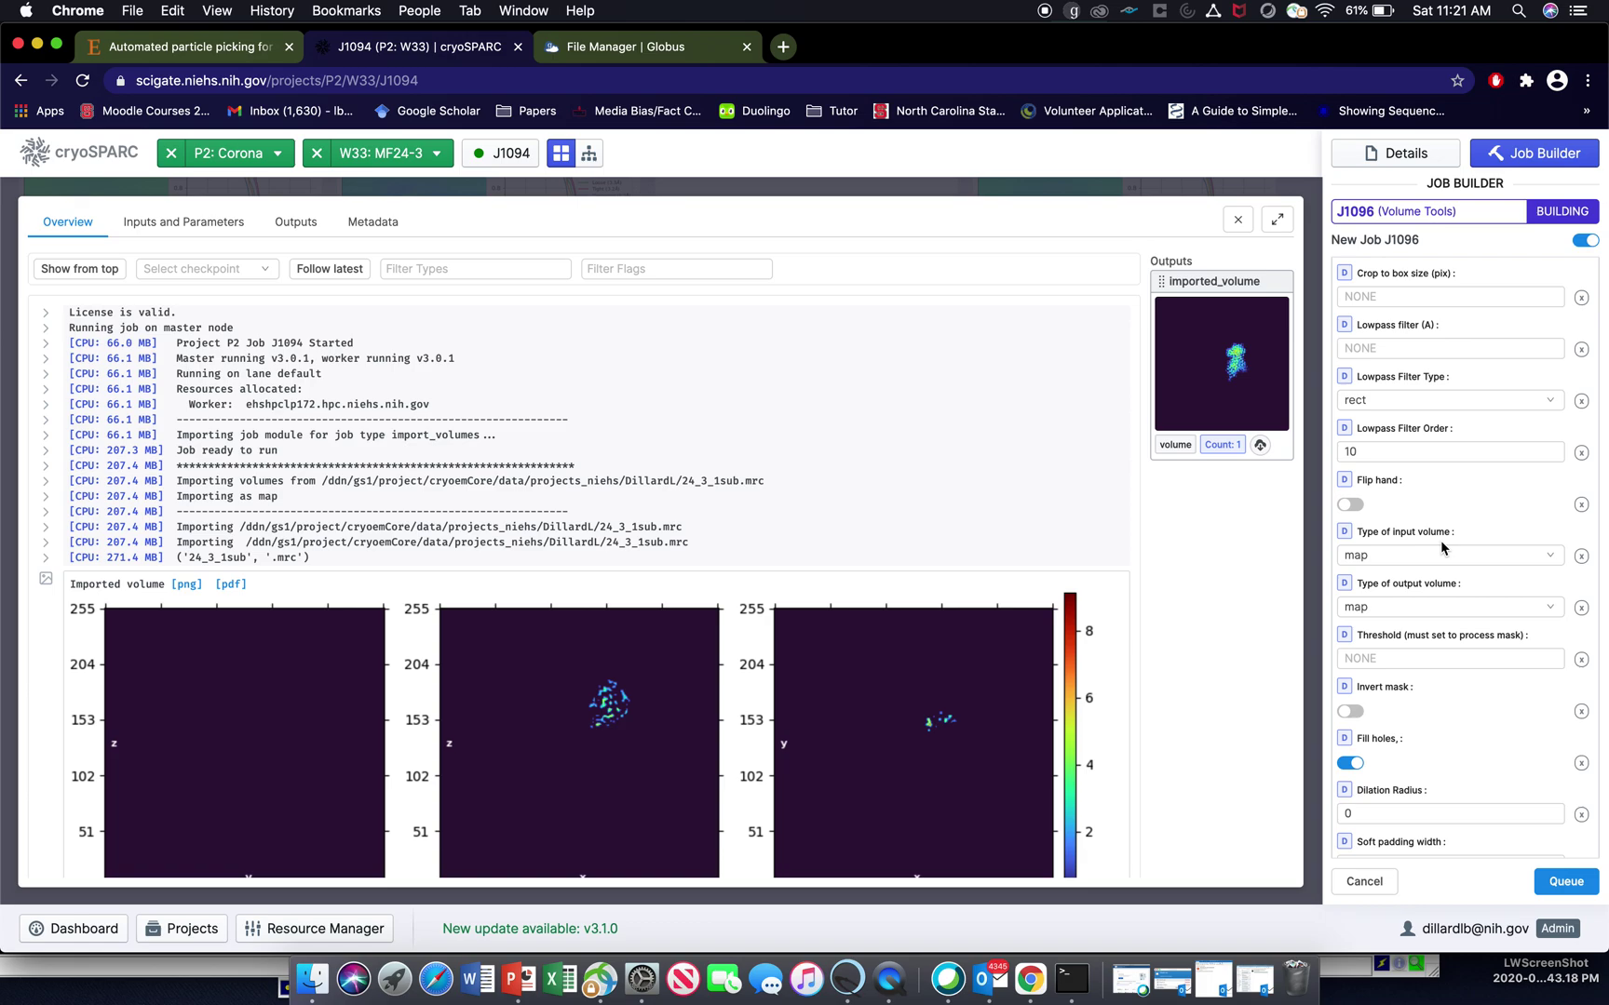
- Set the output type to mask, with threshold 1.27, dilation radius 5 and soft padding width 3
{"action": "left_click", "coordinate": [1442, 606]}
{"action": "left_click", "coordinate": [1386, 667]}
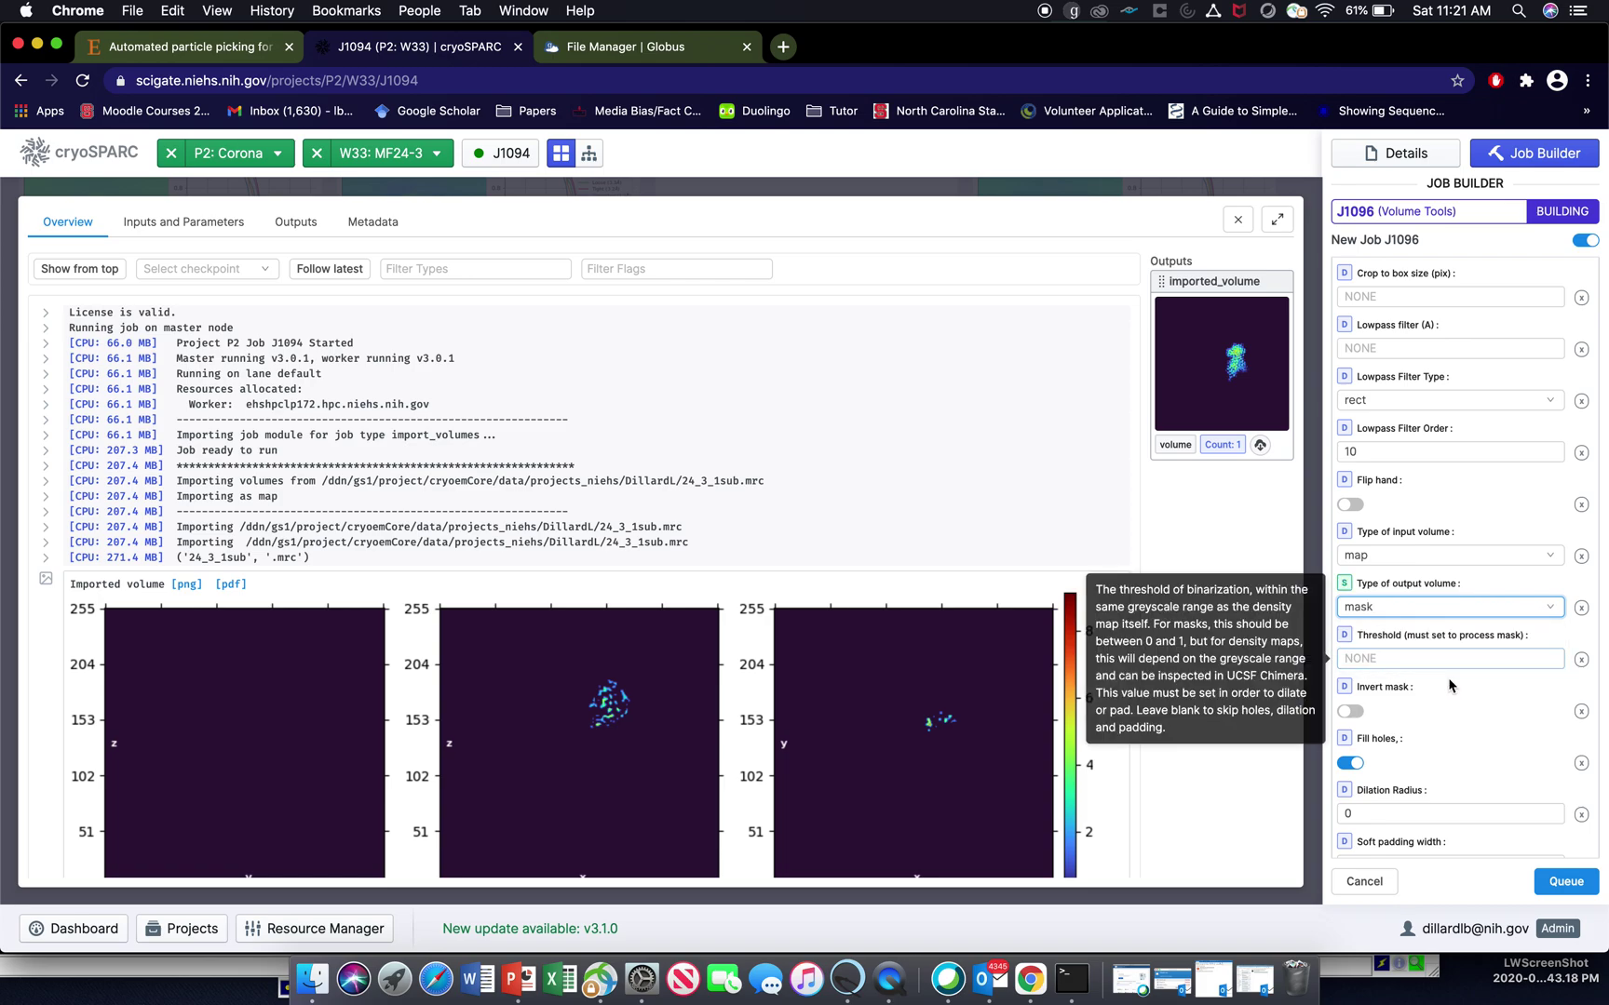
{"action": "left_click", "coordinate": [1369, 663]}
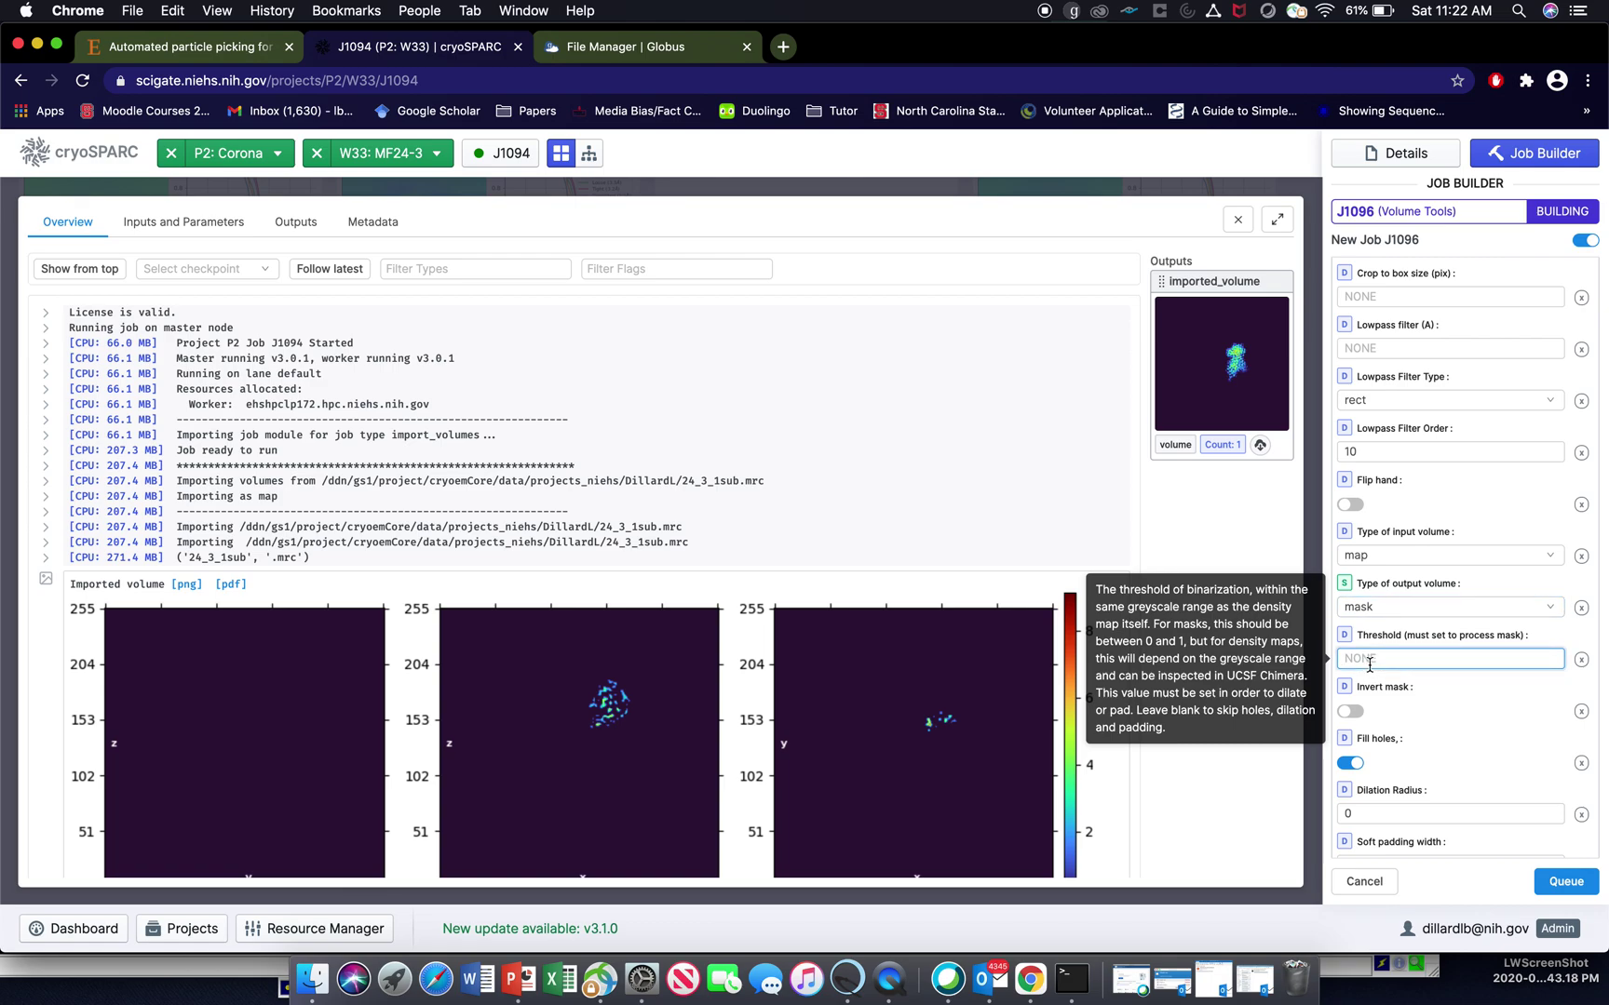
{"action": "type", "text": "1.27"}
{"action": "scroll", "coordinate": [1416, 715], "scroll_direction": "down", "scroll_amount": 1}
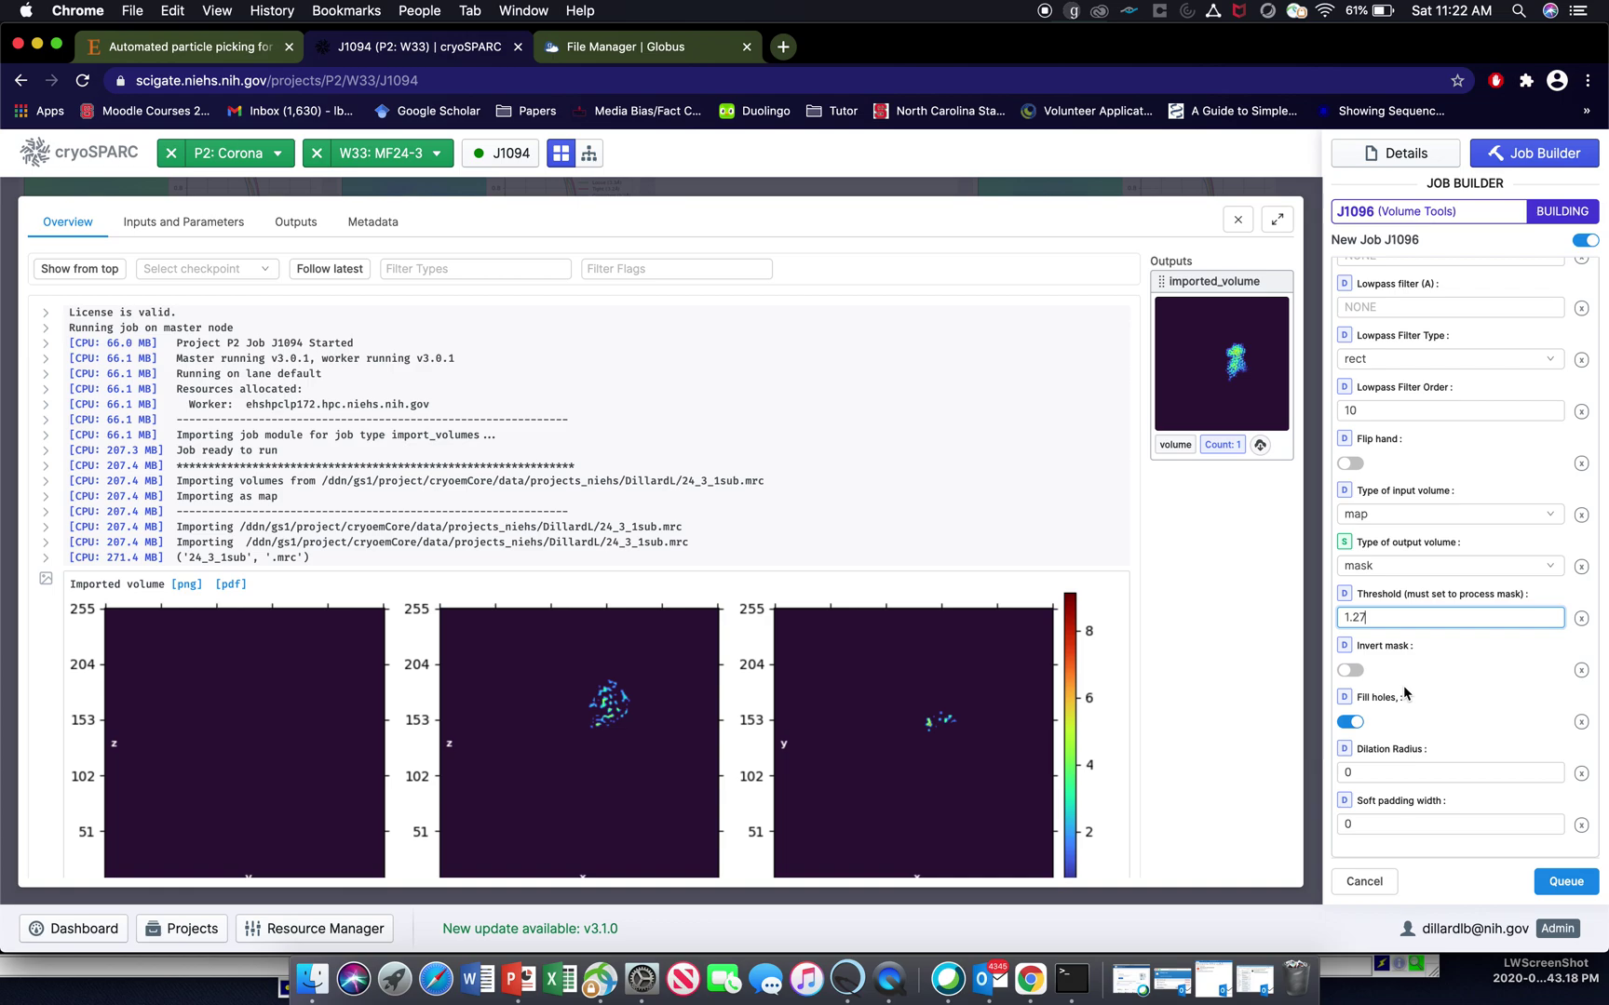
{"action": "left_click", "coordinate": [1358, 773]}
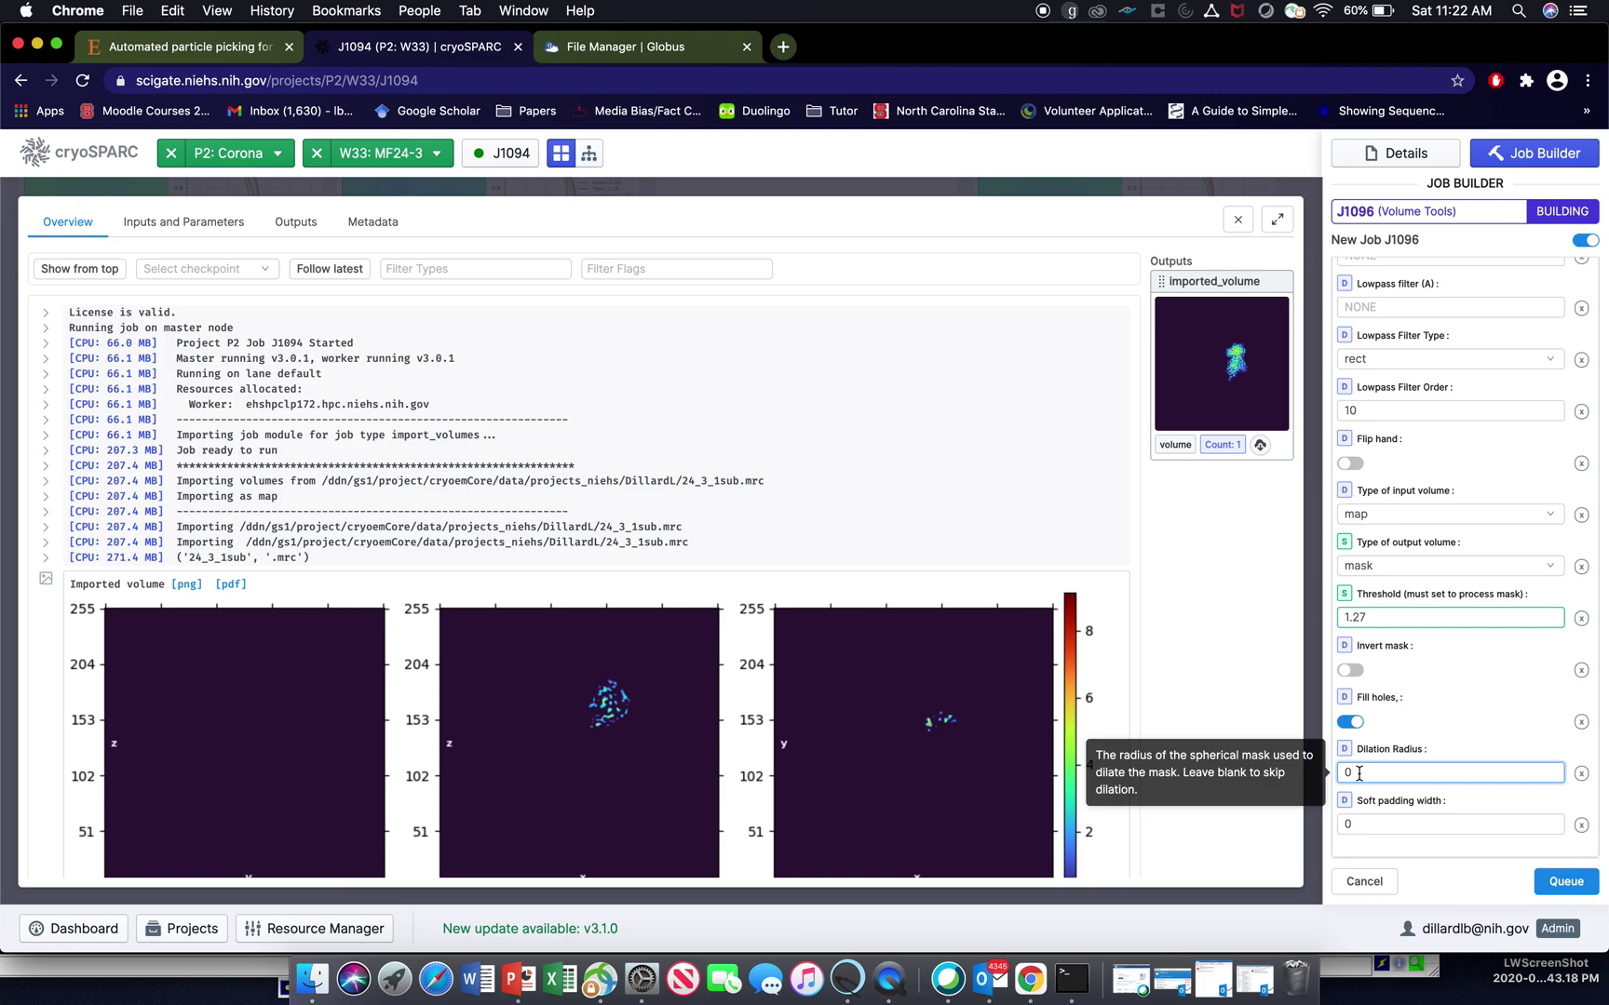
{"action": "key", "text": "BackSpace"}
{"action": "type", "text": "5"}
{"action": "left_click", "coordinate": [1379, 833]}
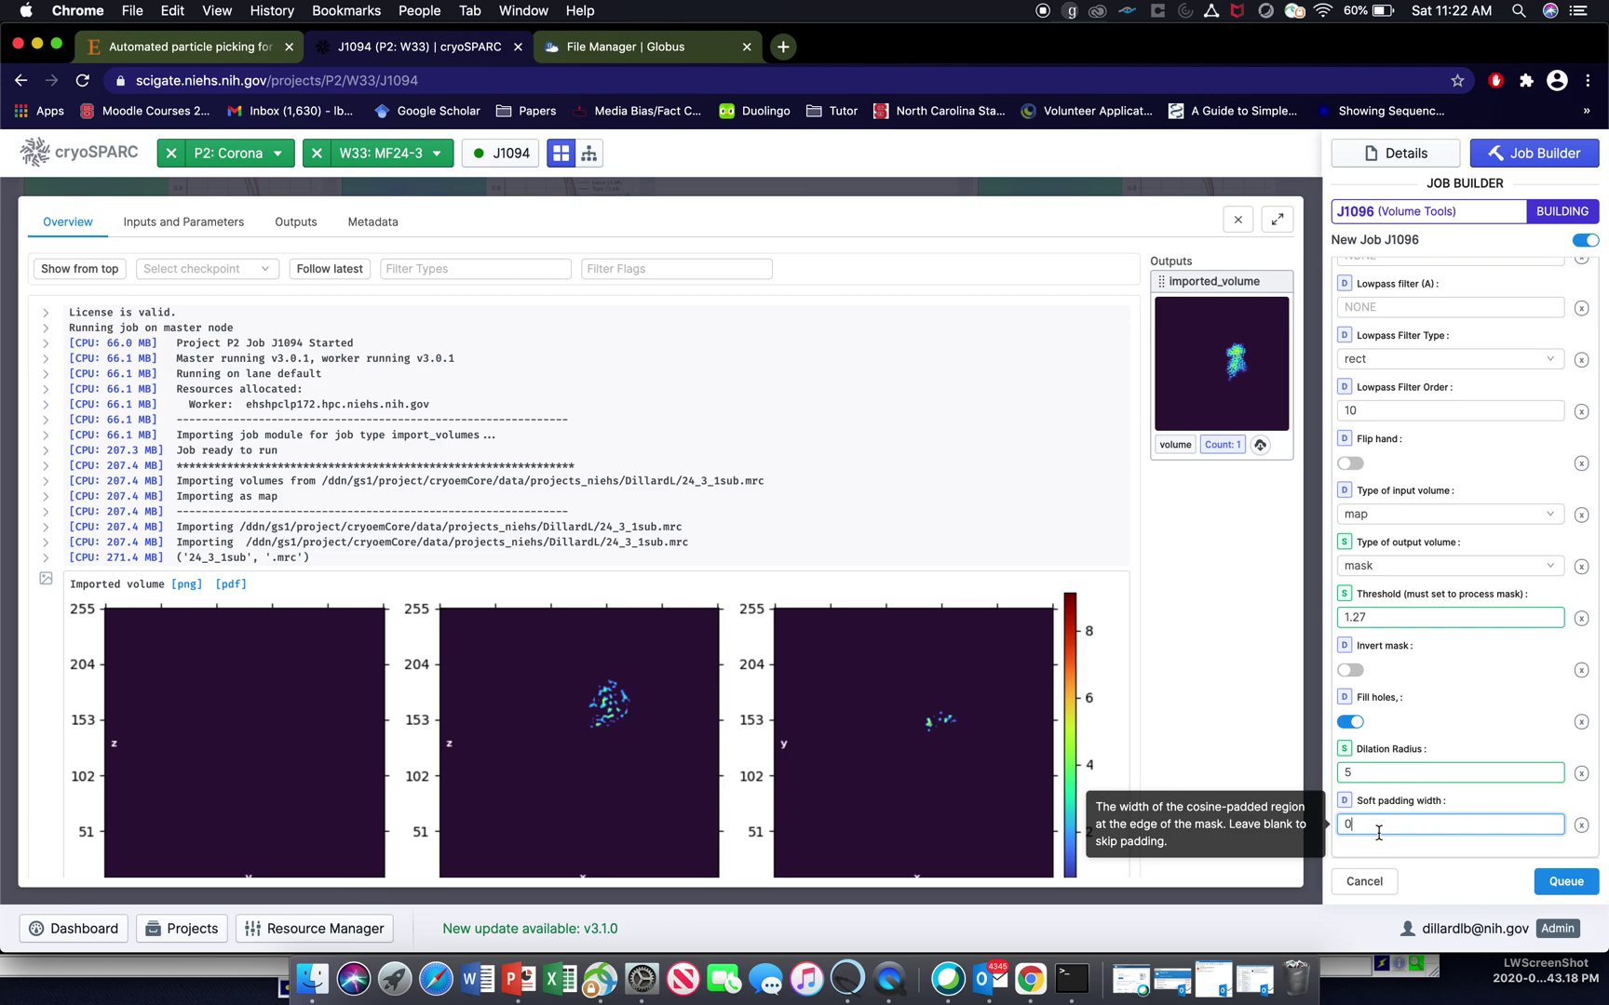
{"action": "key", "text": "BackSpace"}
{"action": "type", "text": "3"}
- Queue J1096, then download its completed mask output as output_volume (2).mrc
{"action": "left_click", "coordinate": [1573, 890]}
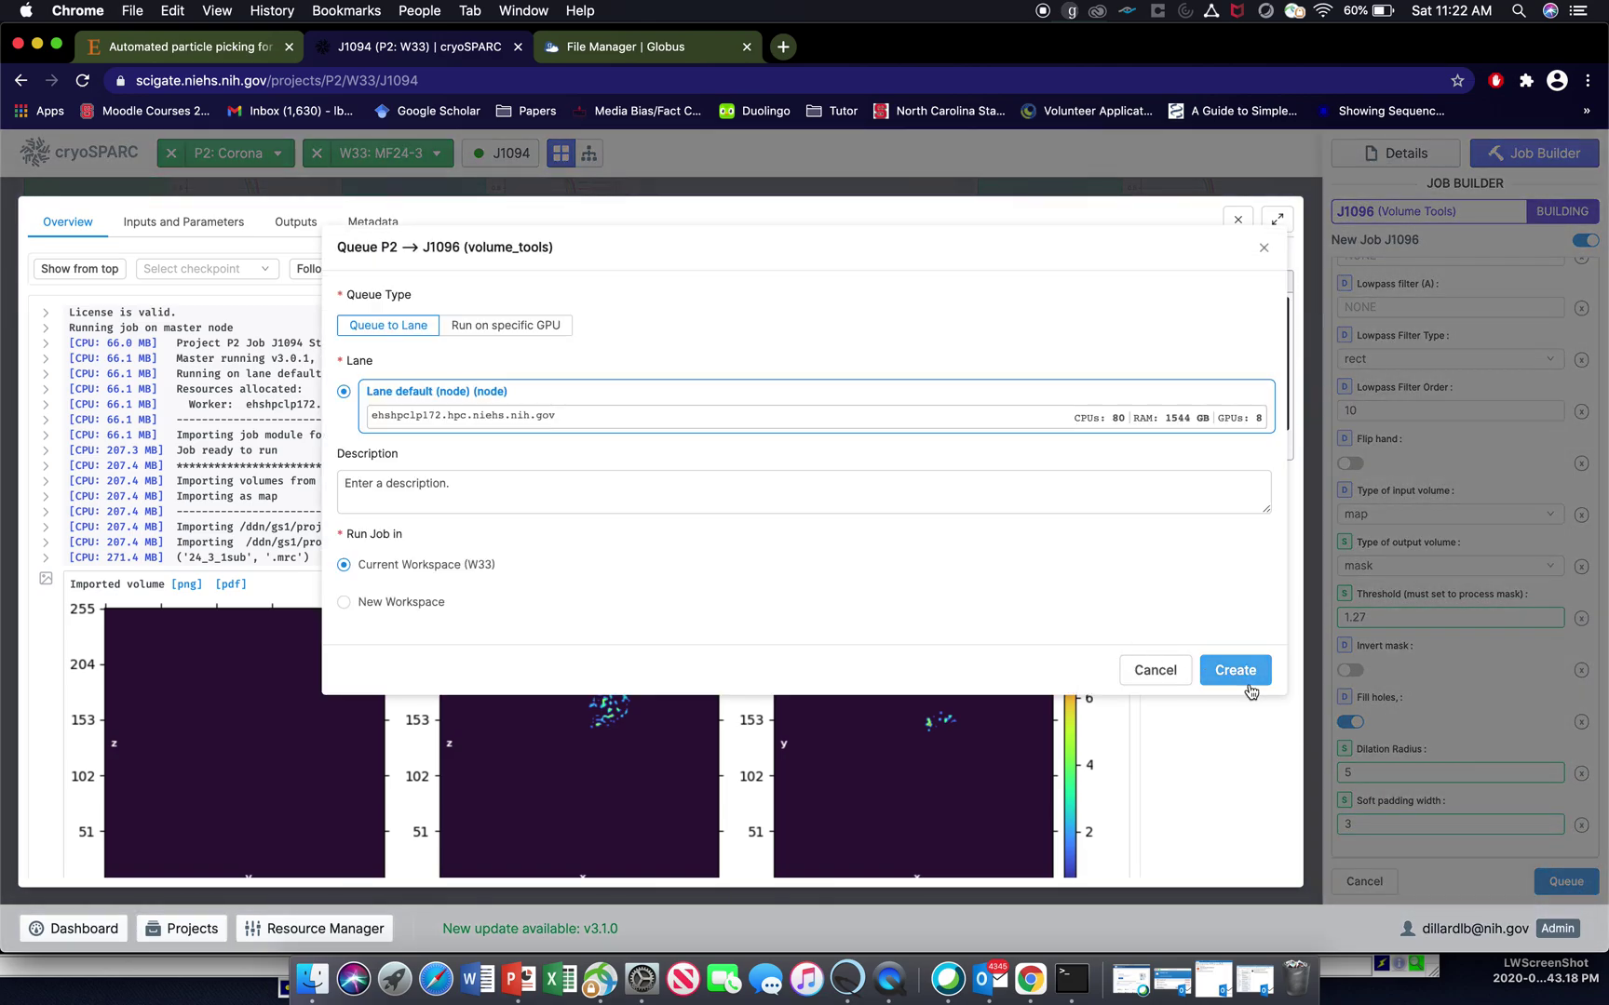
{"action": "left_click", "coordinate": [1250, 691]}
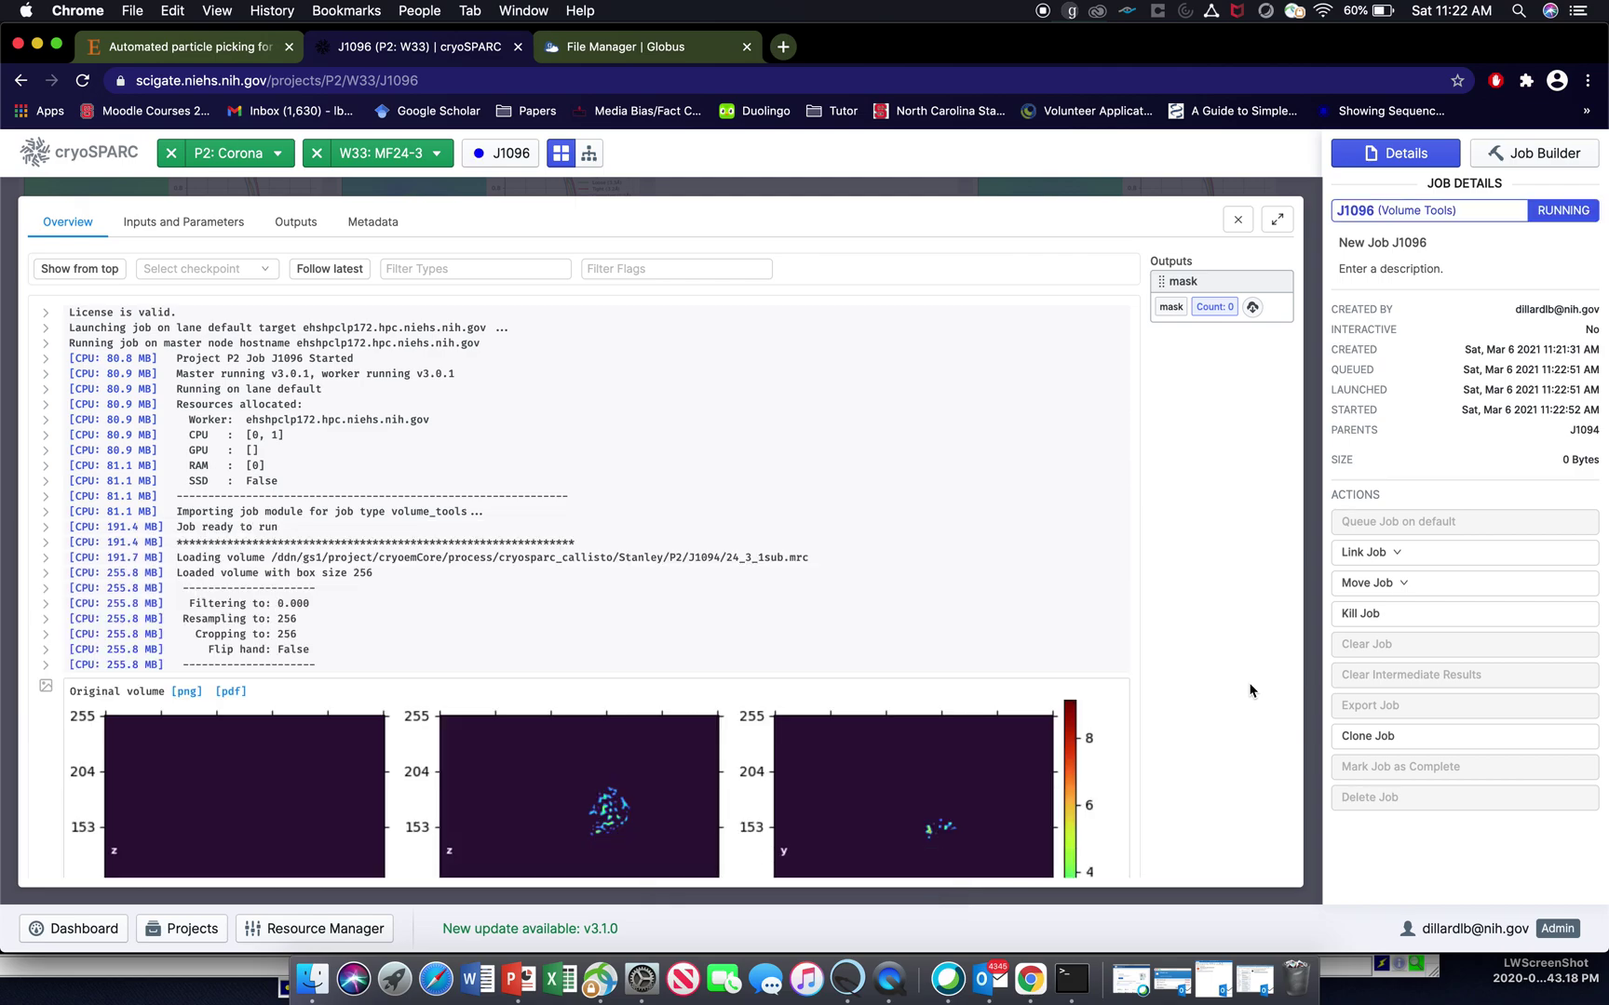
{"action": "scroll", "coordinate": [1062, 636], "scroll_direction": "down", "scroll_amount": 2}
{"action": "scroll", "coordinate": [1062, 636], "scroll_direction": "down", "scroll_amount": 2}
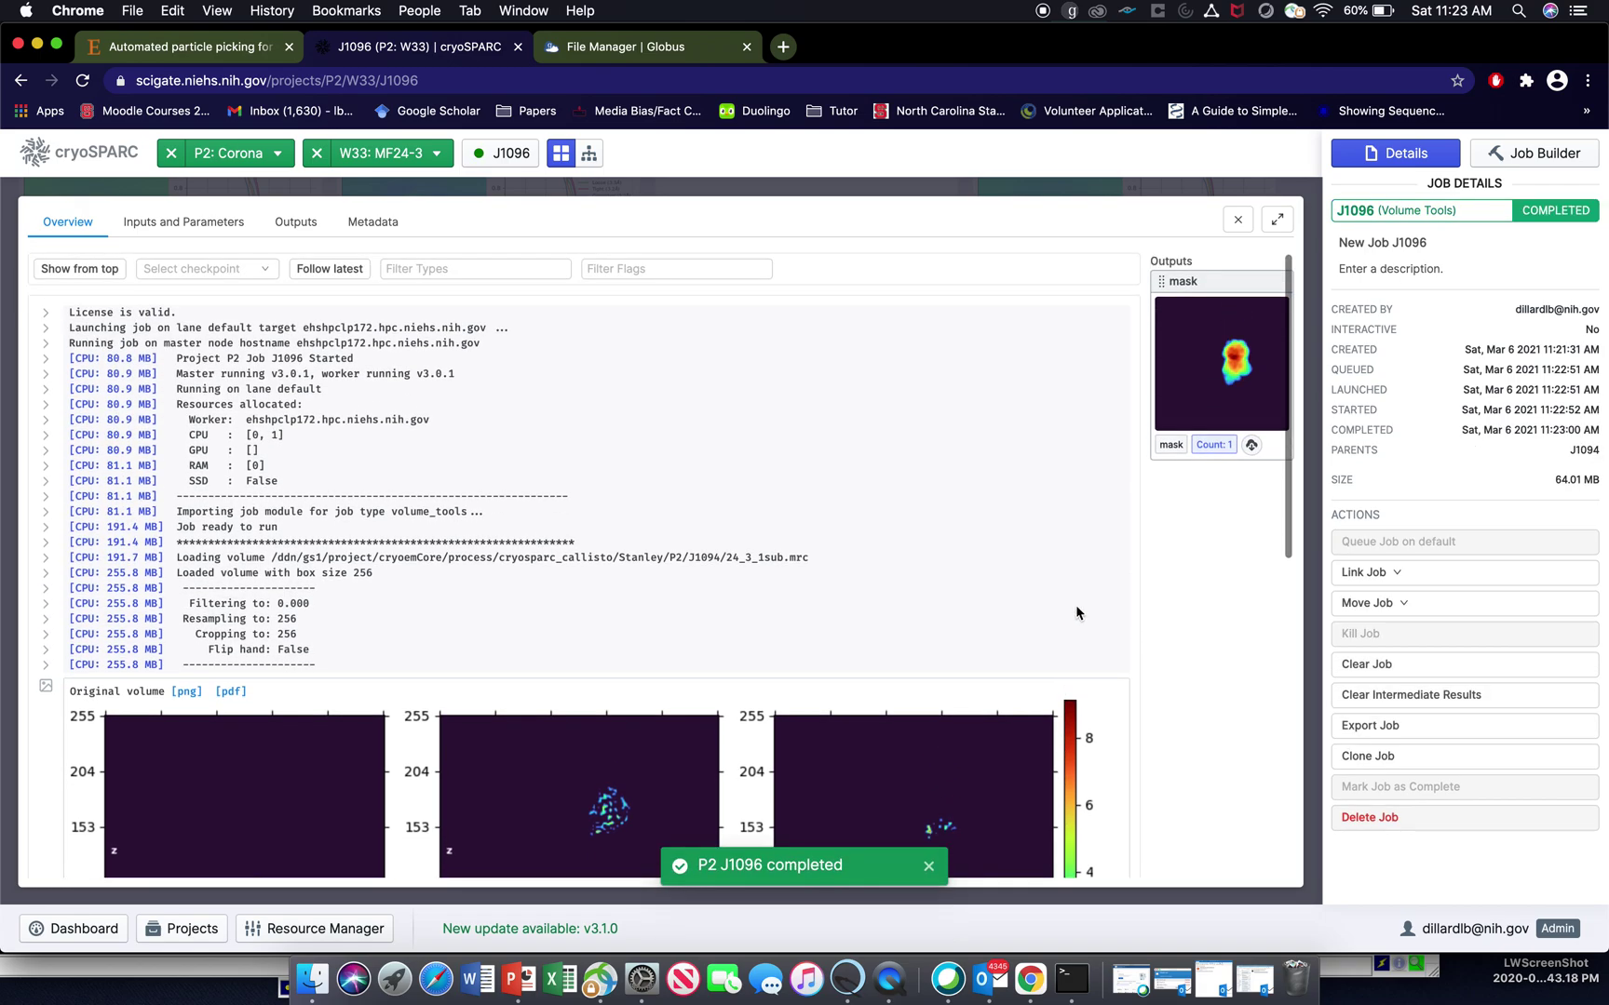
{"action": "left_click", "coordinate": [1252, 446]}
{"action": "left_click", "coordinate": [1159, 461]}
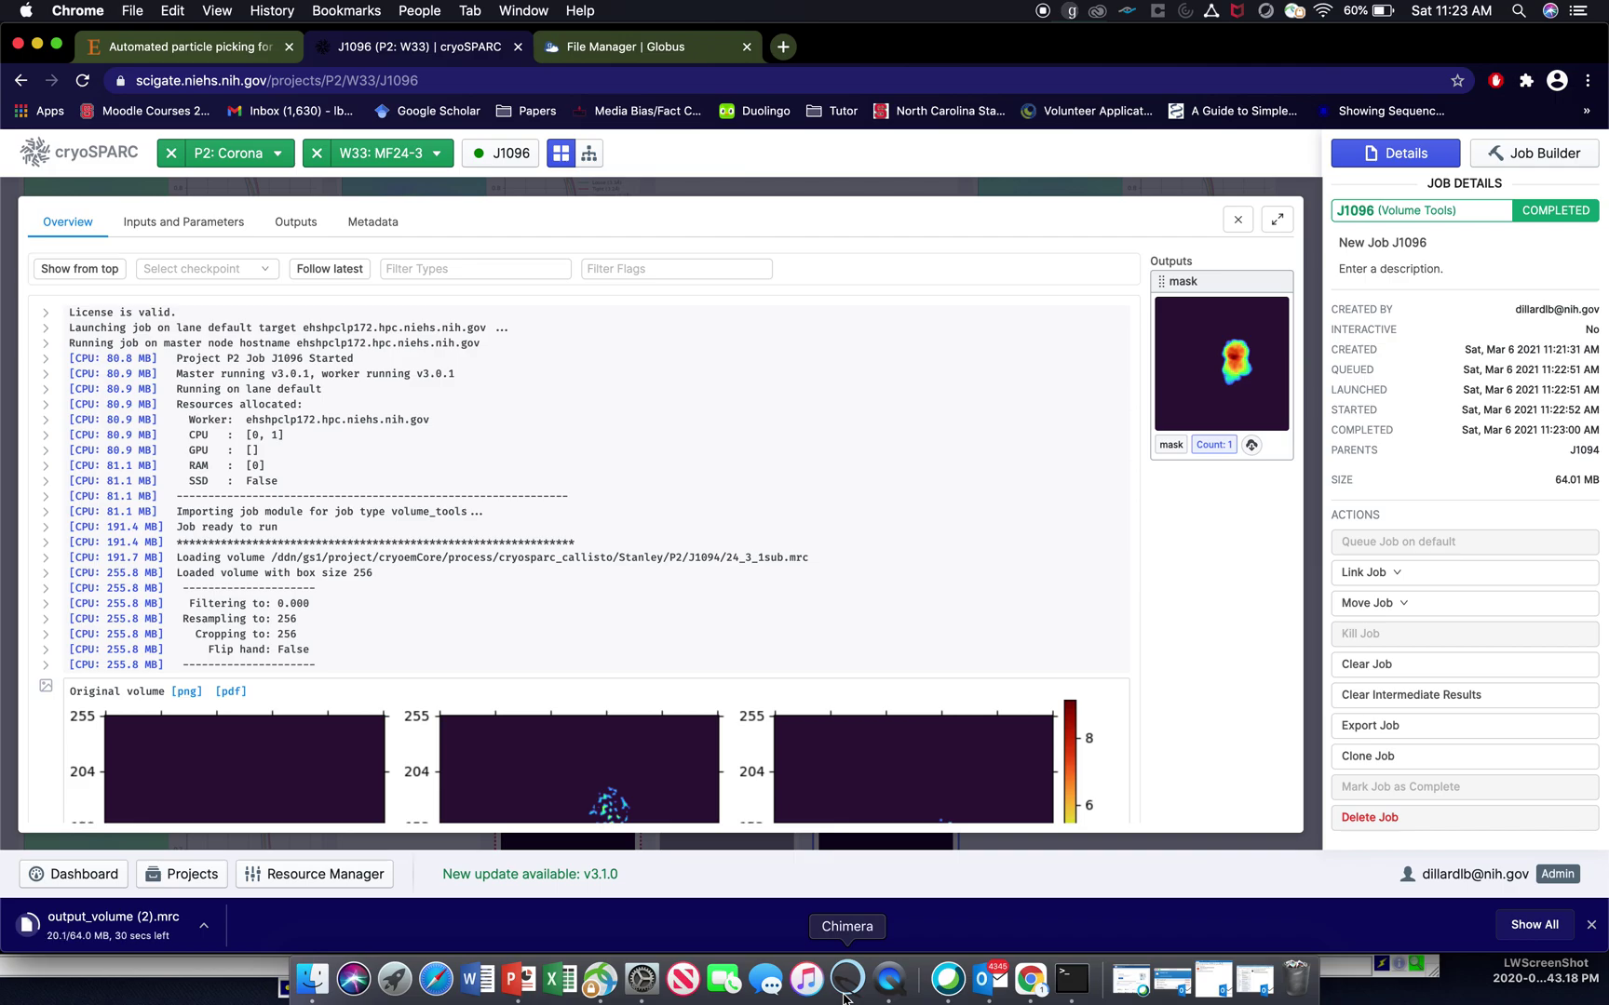
- In Chimera, close map #3 and the Extract Densities, Segment Map and Save Volume Data windows
{"action": "left_click", "coordinate": [845, 994]}
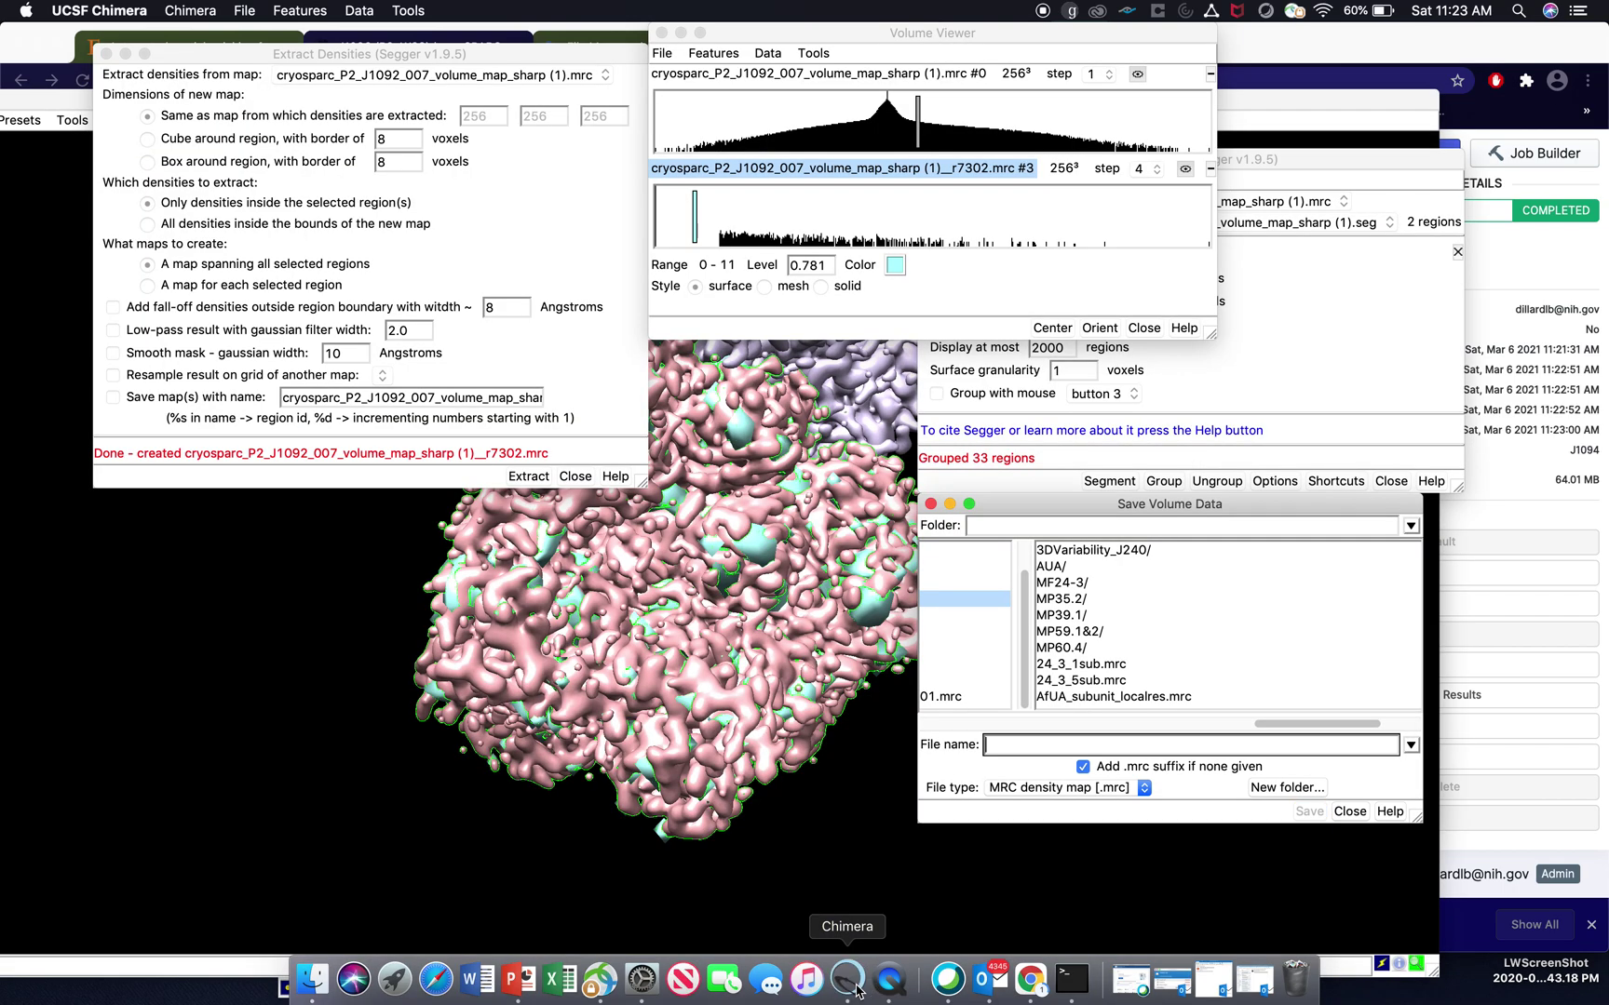
{"action": "left_click", "coordinate": [1209, 169]}
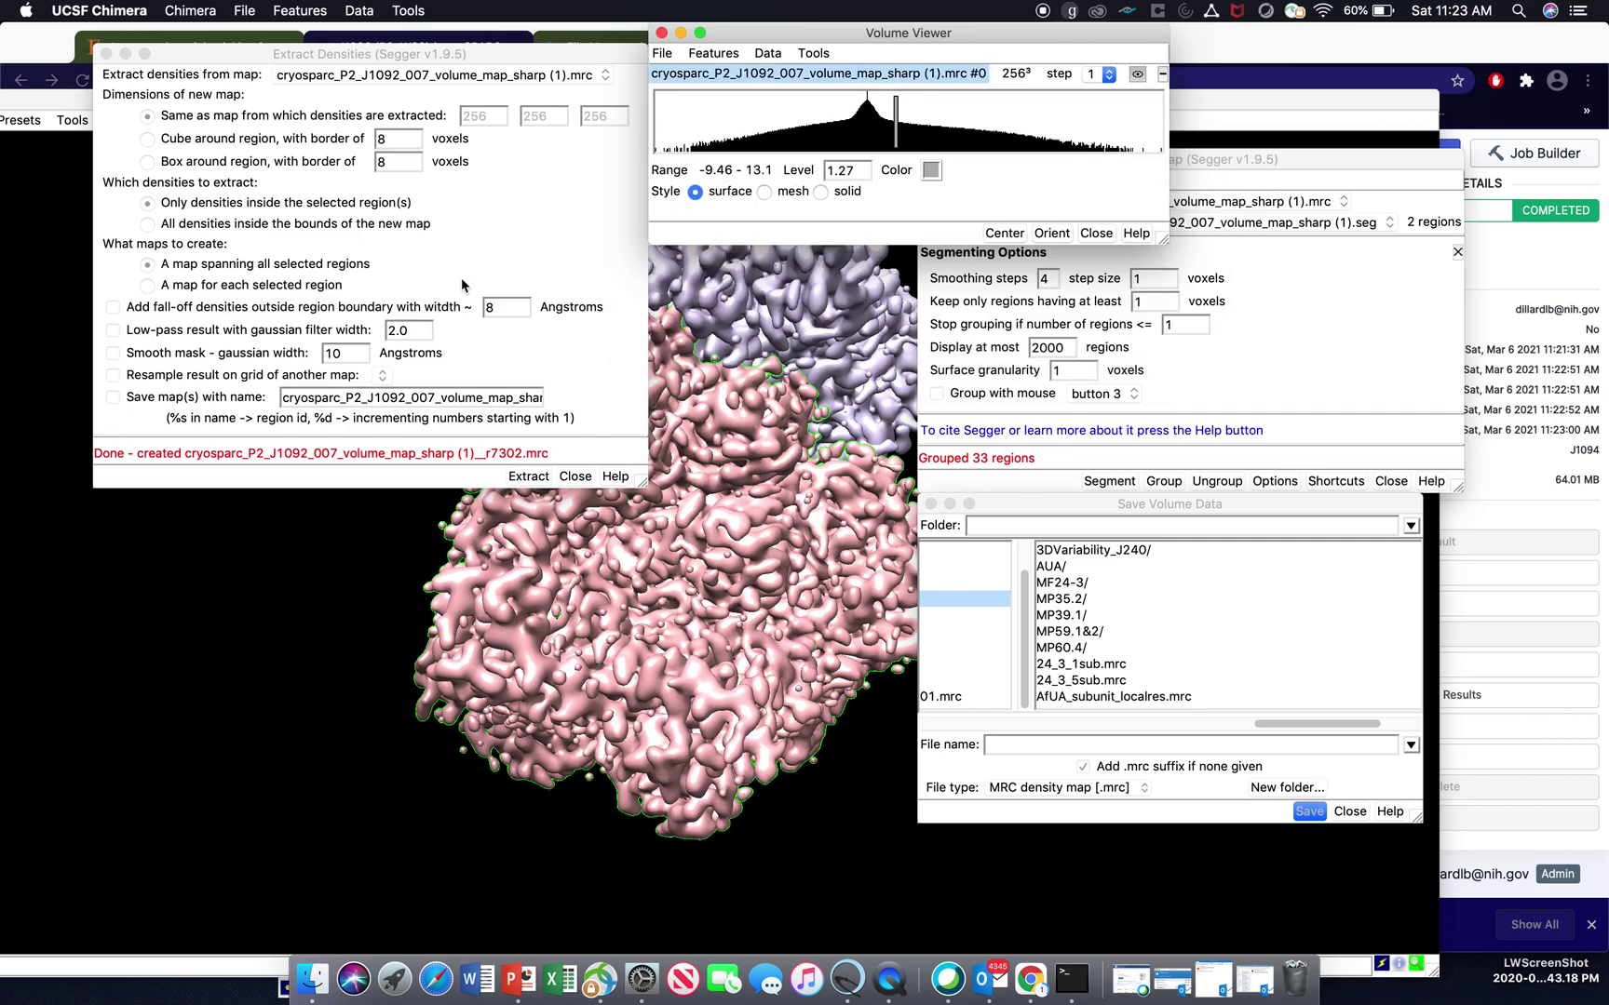
{"action": "left_click", "coordinate": [107, 55]}
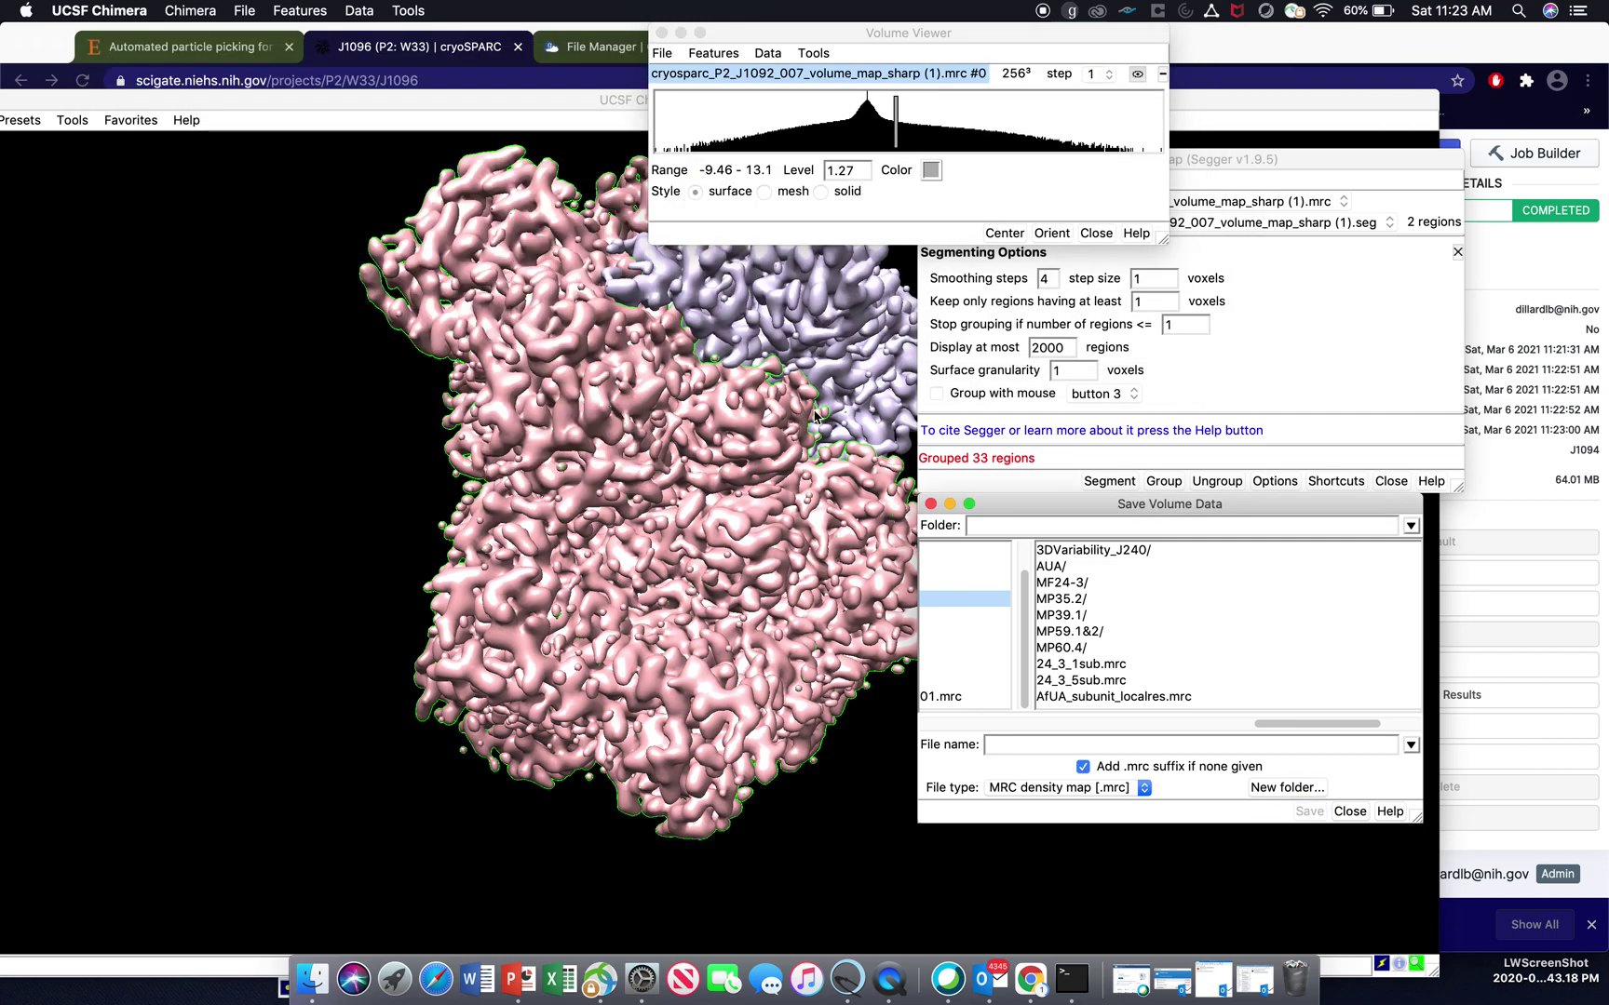
{"action": "left_click", "coordinate": [971, 368]}
{"action": "left_click", "coordinate": [930, 160]}
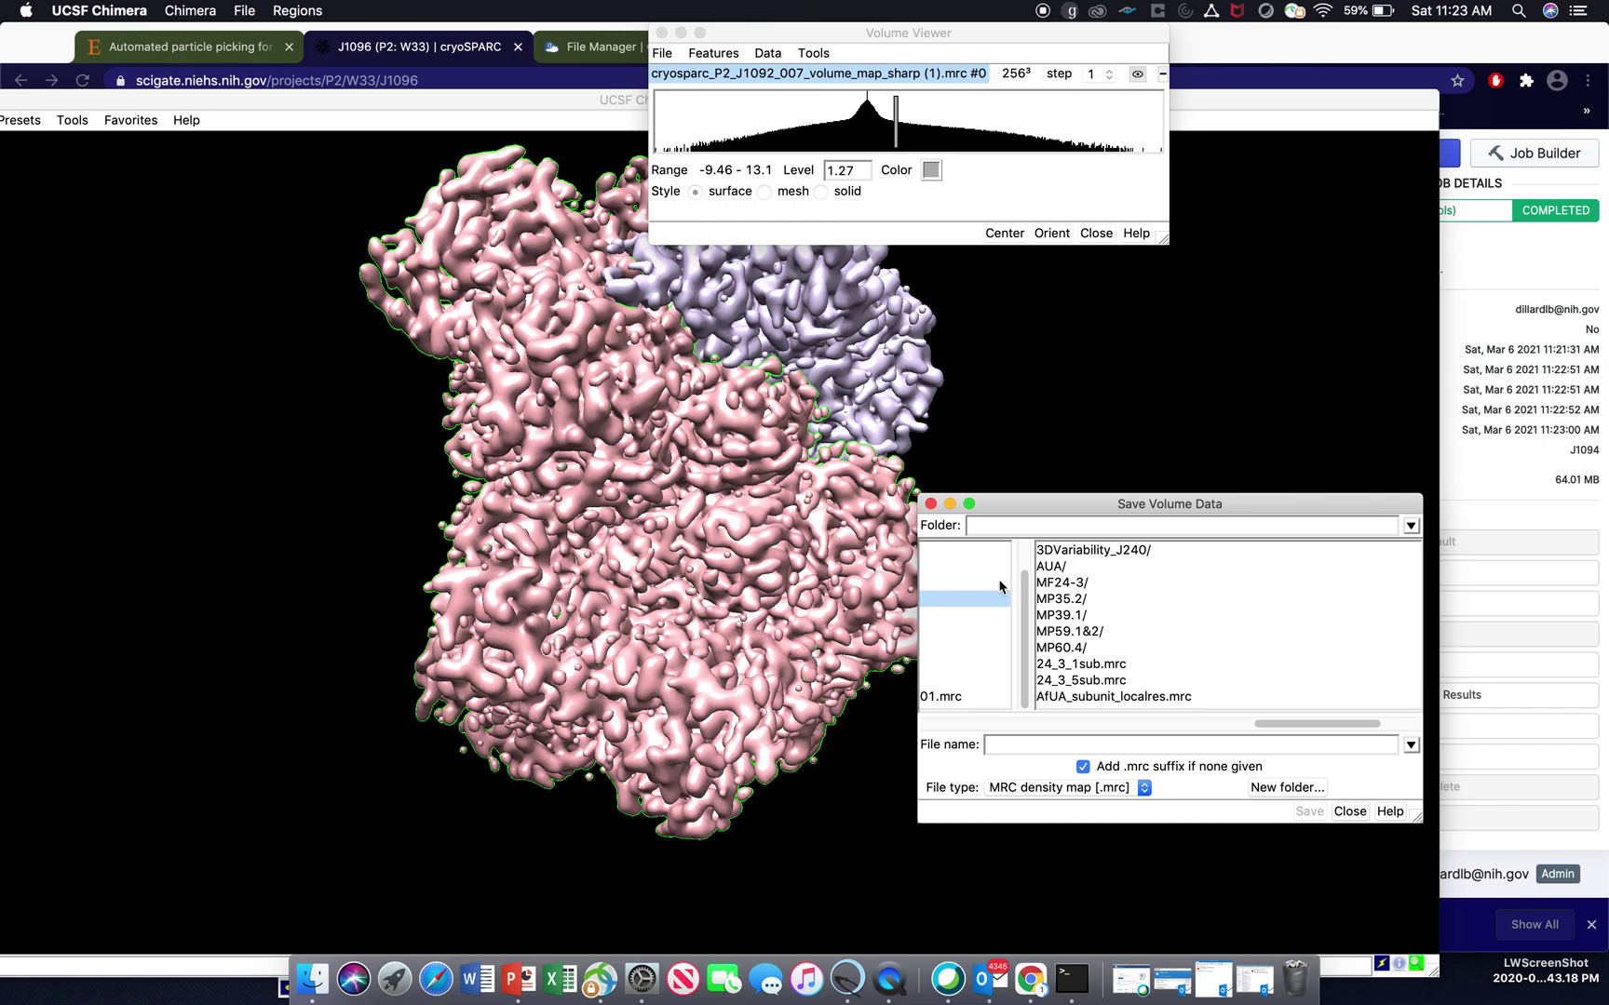
{"action": "left_click", "coordinate": [931, 504]}
{"action": "left_click", "coordinate": [797, 489]}
{"action": "left_click_drag", "start_coordinate": [797, 488], "coordinate": [819, 521]}
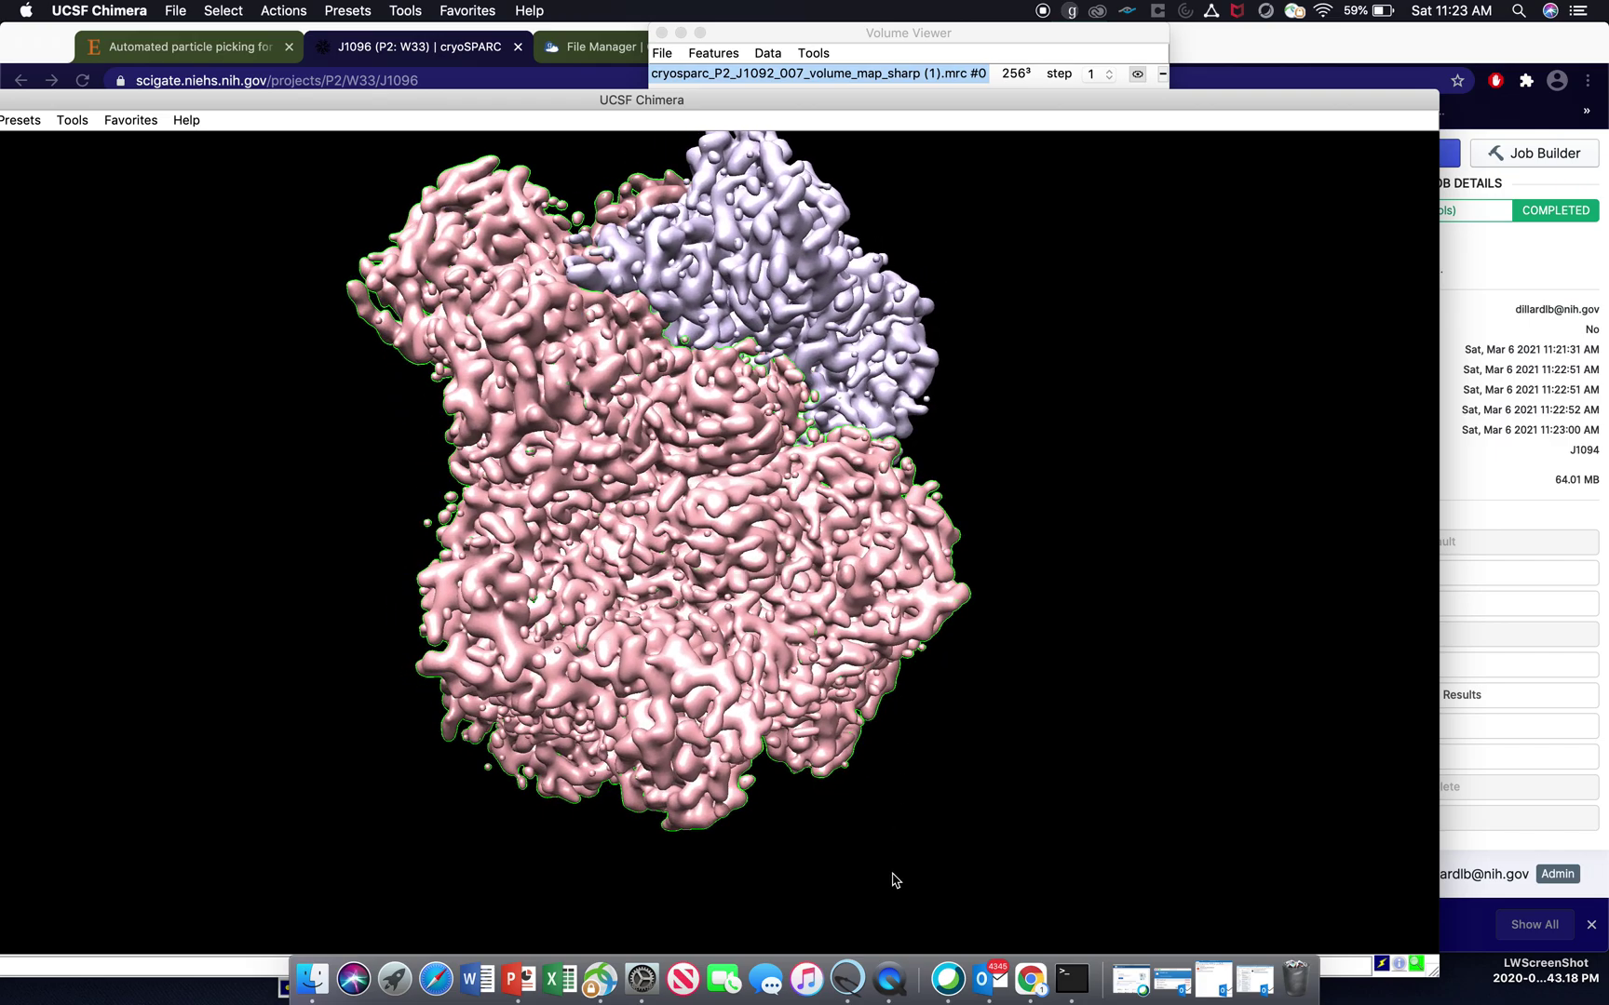
- Show output_volume (2).mrc at step 1 with threshold 0.0795 as a yellow surface over the map
{"action": "left_click", "coordinate": [1032, 994]}
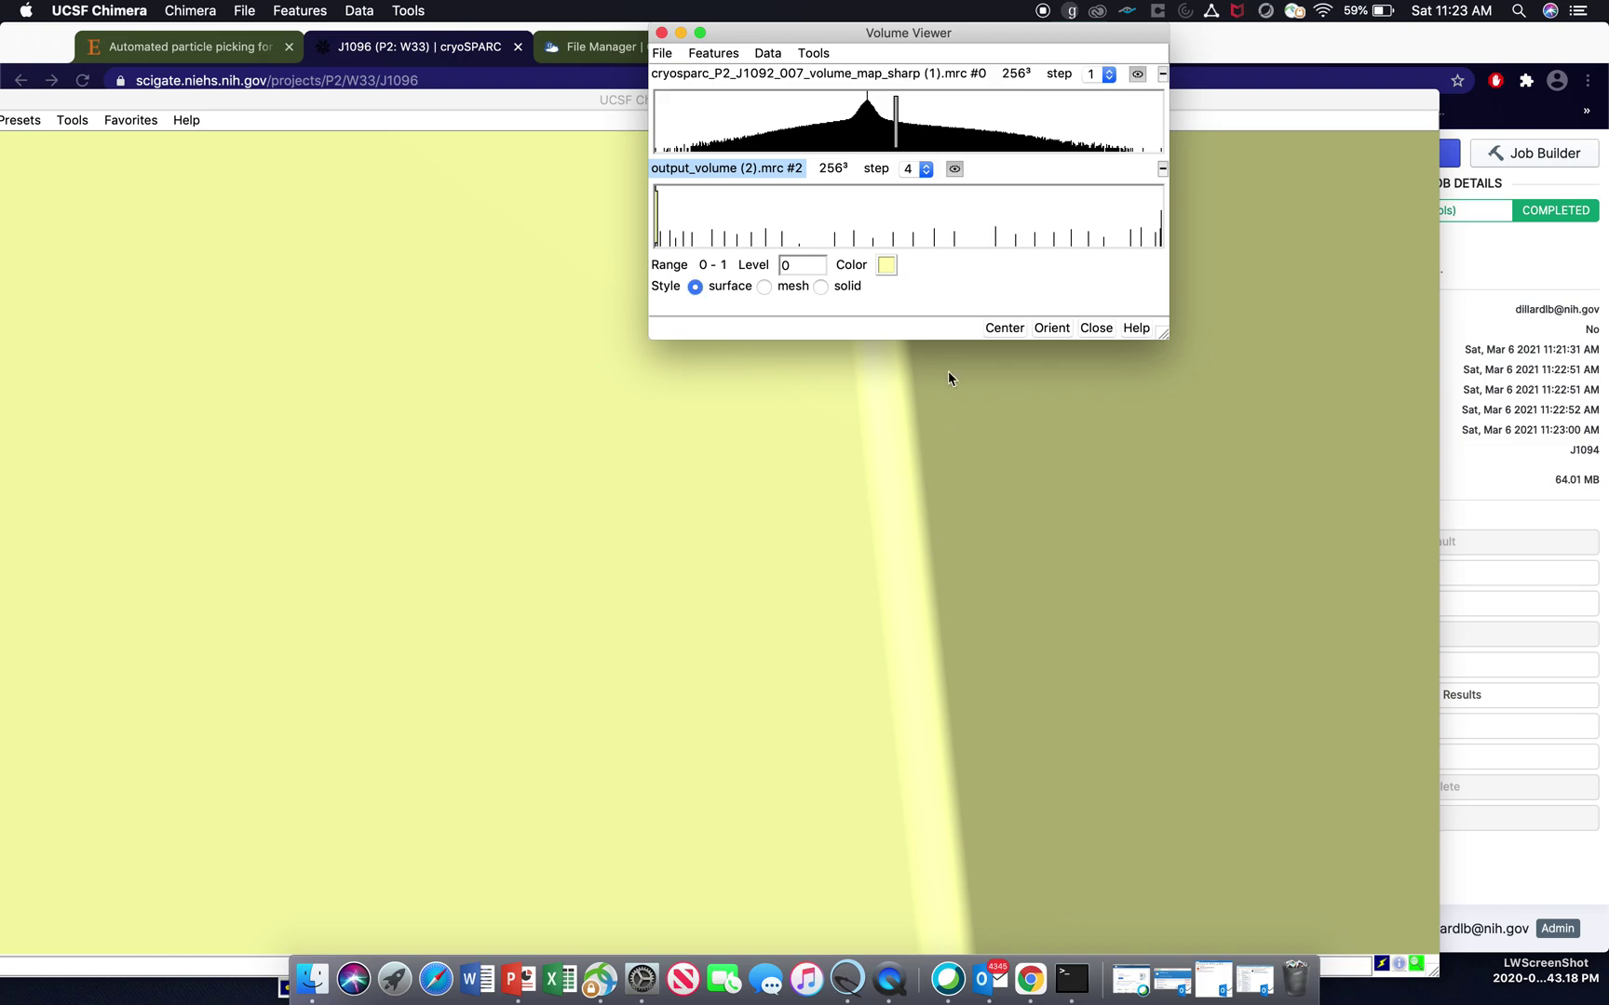
{"action": "left_click", "coordinate": [925, 168]}
{"action": "left_click", "coordinate": [925, 183]}
{"action": "left_click_drag", "start_coordinate": [658, 215], "coordinate": [696, 219]}
{"action": "mouse_move", "coordinate": [770, 457]}
{"action": "left_mouse_down"}
{"action": "mouse_move", "coordinate": [778, 391]}
{"action": "mouse_move", "coordinate": [843, 244]}
{"action": "mouse_move", "coordinate": [771, 459]}
{"action": "mouse_move", "coordinate": [810, 419]}
{"action": "mouse_move", "coordinate": [880, 466]}
{"action": "mouse_move", "coordinate": [771, 460]}
{"action": "left_mouse_up"}
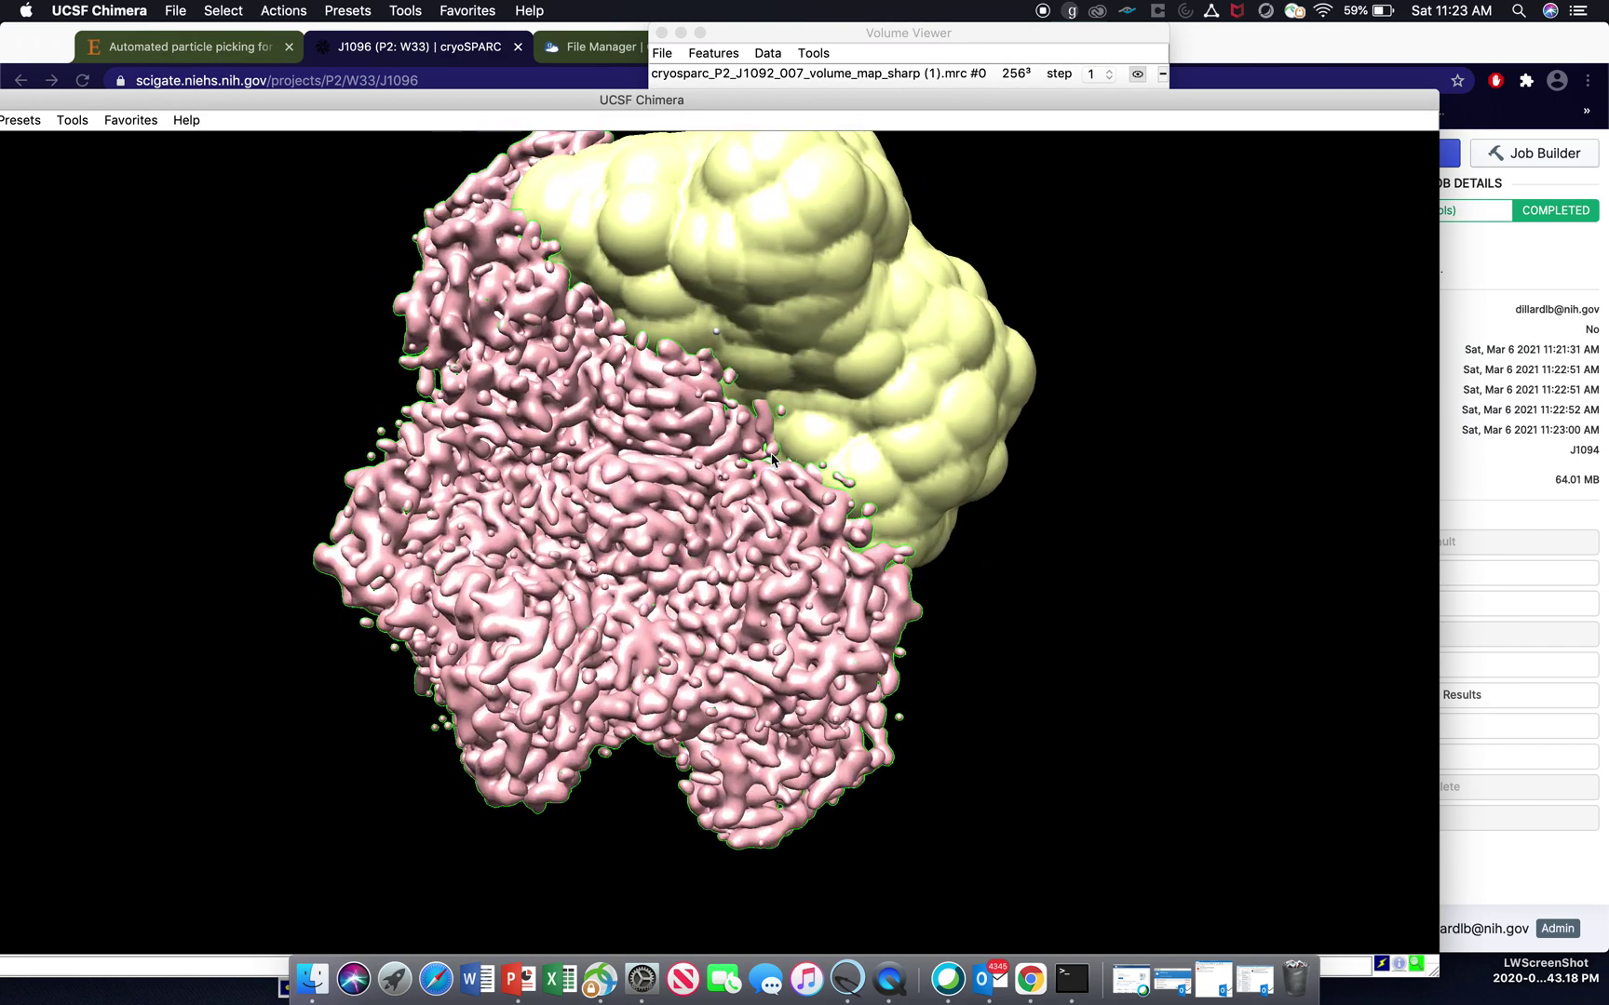